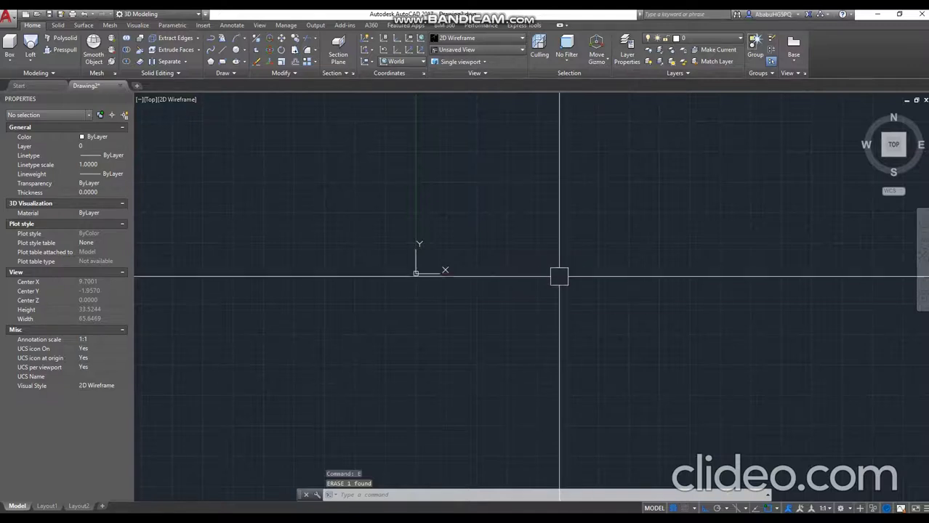
Draw a regular pentagon by edge with 7.5-unit sides
key("Return")
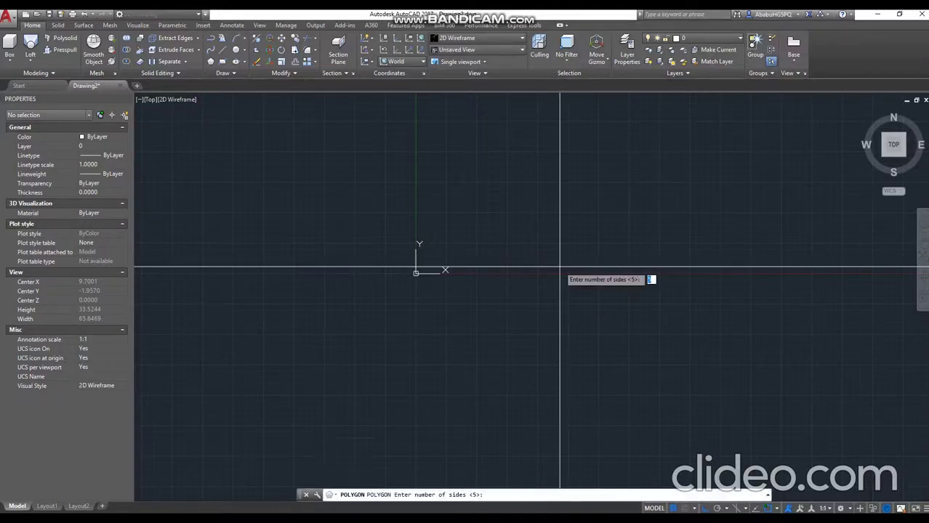
key("Return")
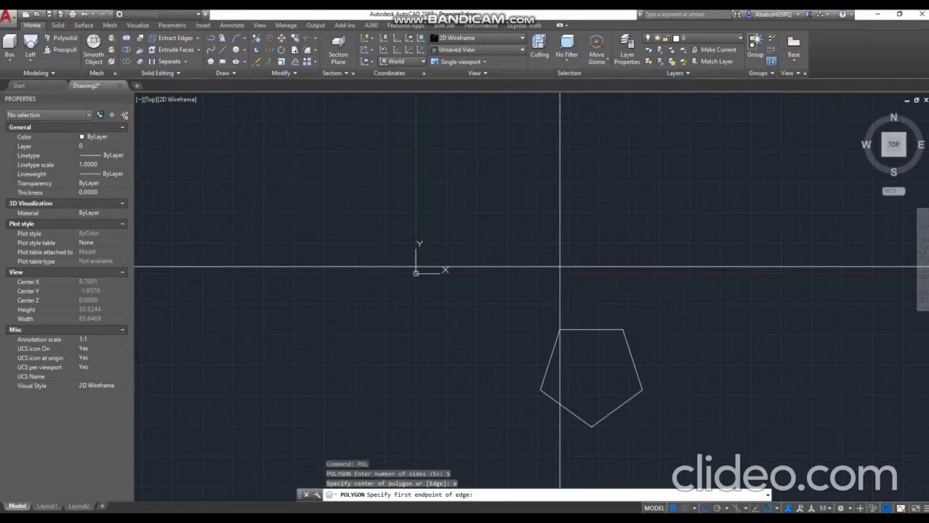
left_click(559, 266)
scroll(564, 249, "down", 2)
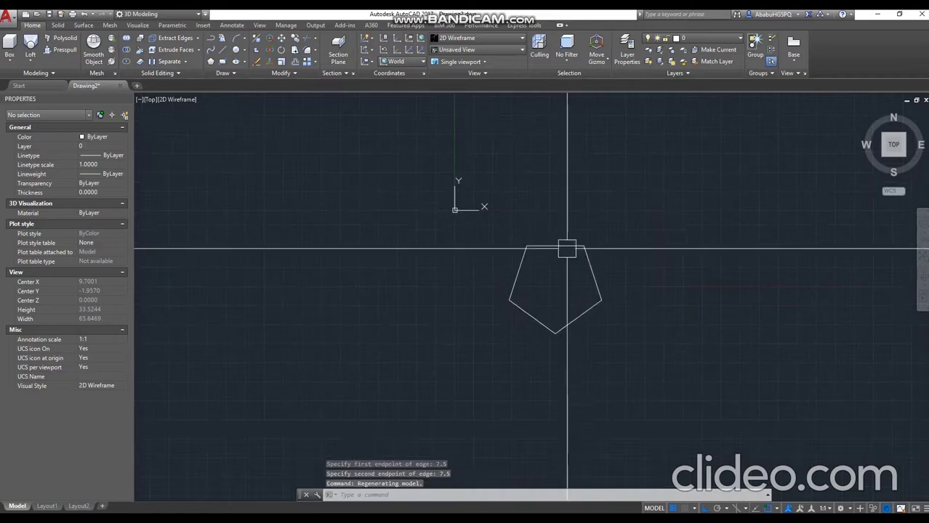
key("ctrl+a")
Rotate the pentagon so one edge stands vertical on its right side
type("o")
key("Return")
left_click(555, 249)
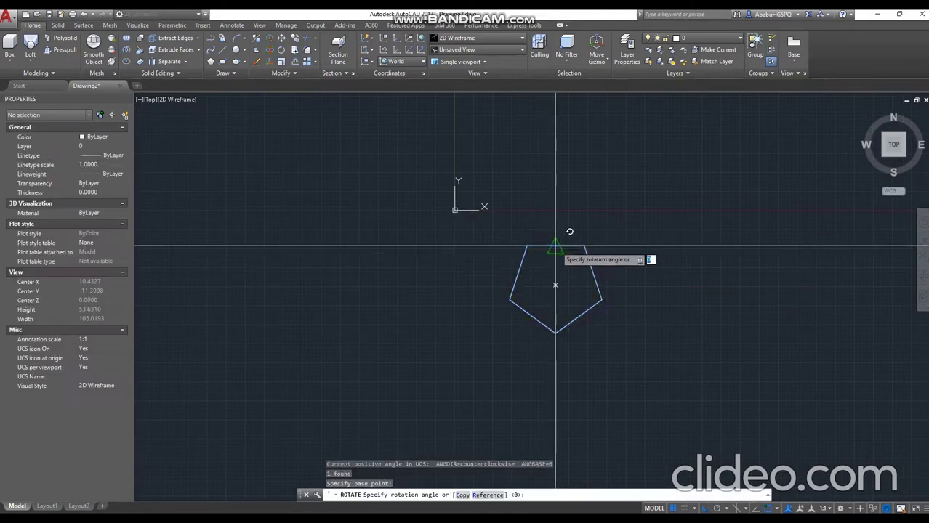
left_click(526, 253)
key("Escape")
Move the pentagon further right, near the origin
left_click(554, 261)
type("m")
key("Return")
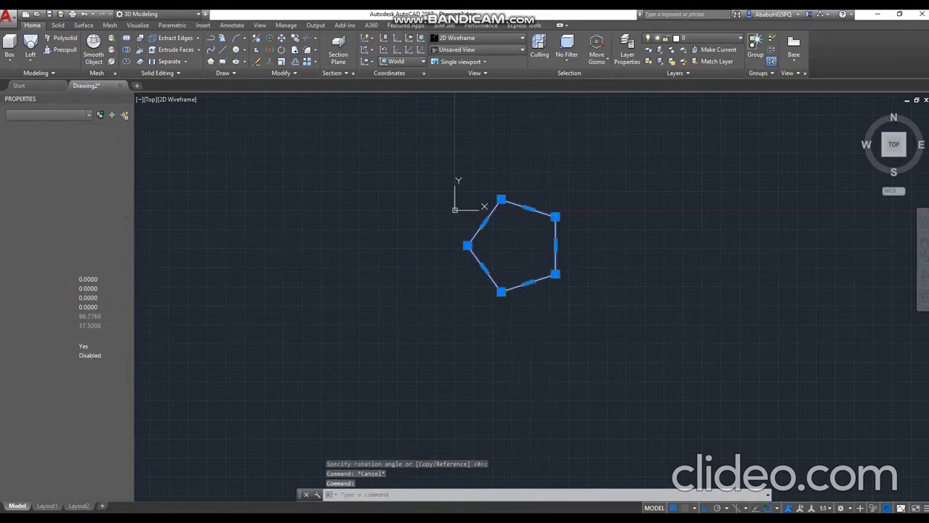
left_click(521, 335)
left_click(621, 337)
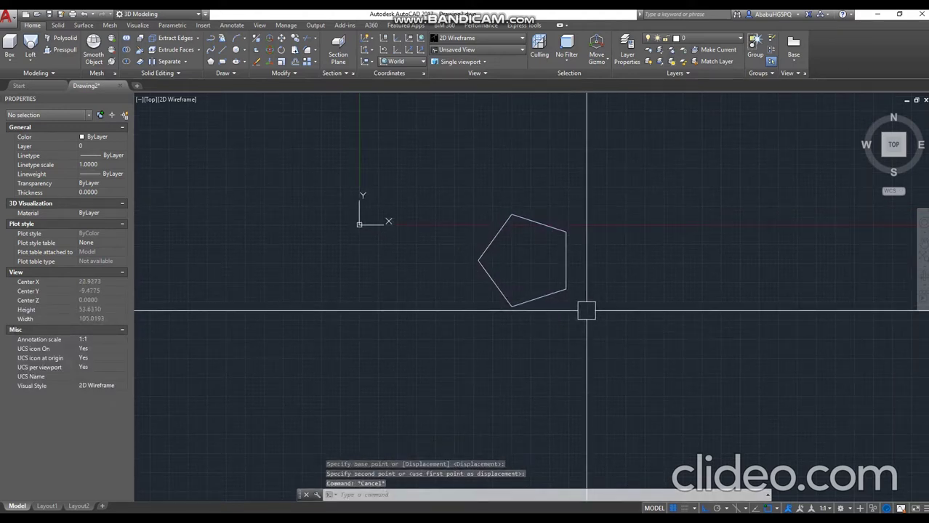
Draw a six-sided polygon by edge with a 7.5 edge length, correcting a mistaken first entry
type("pol")
key("Return")
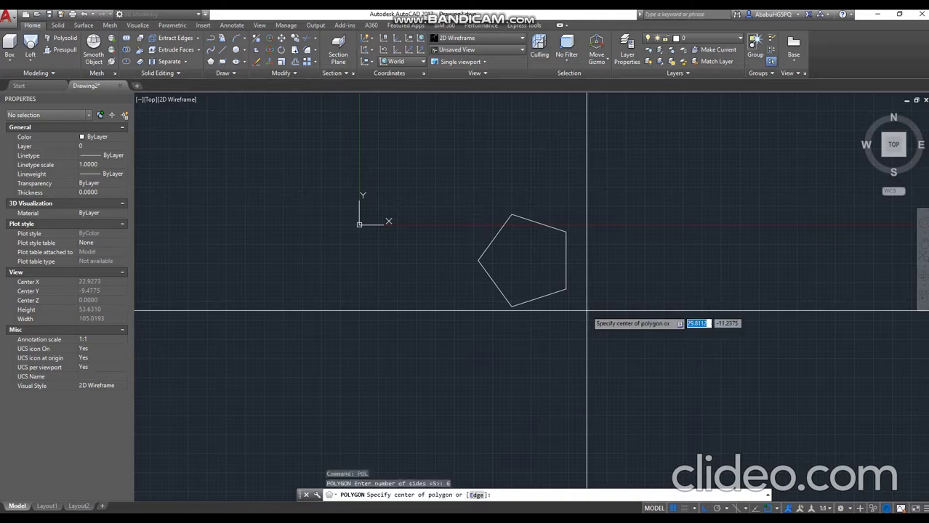
key("Return")
type("7")
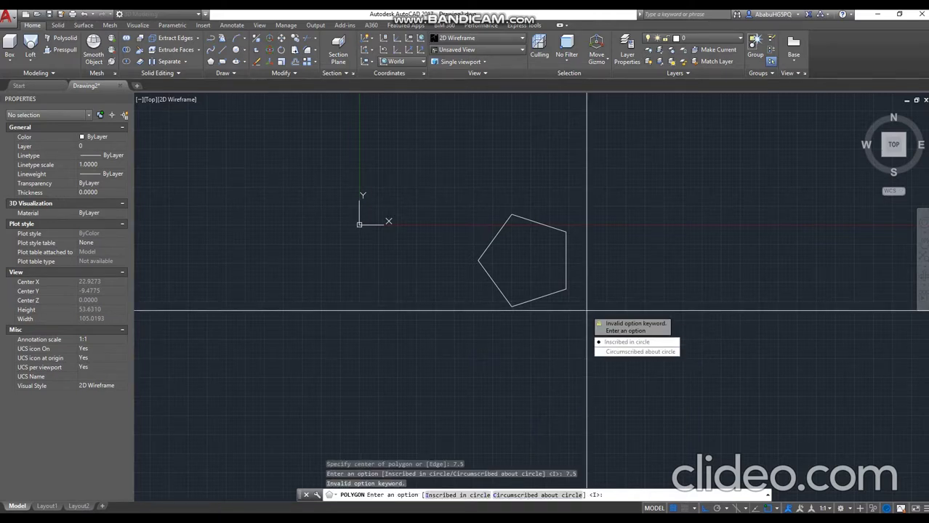
key("Escape")
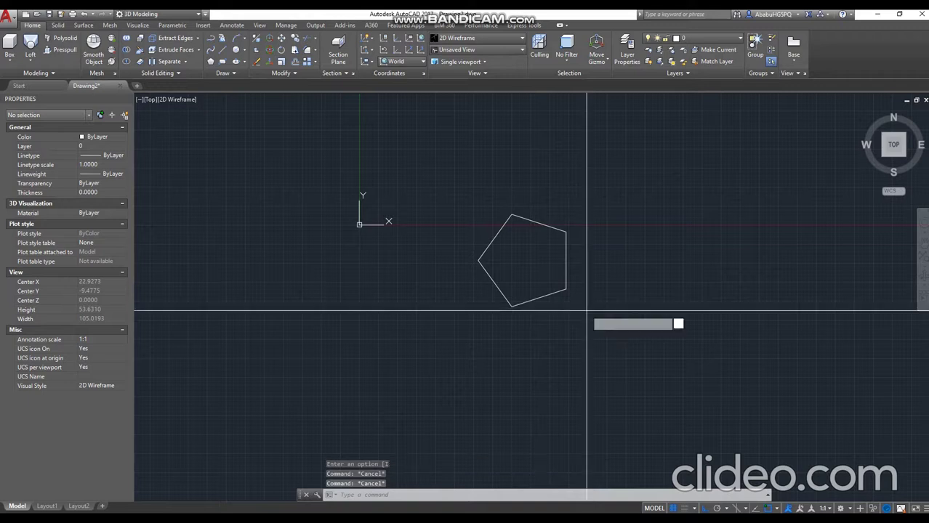
key("Return")
type("7.5")
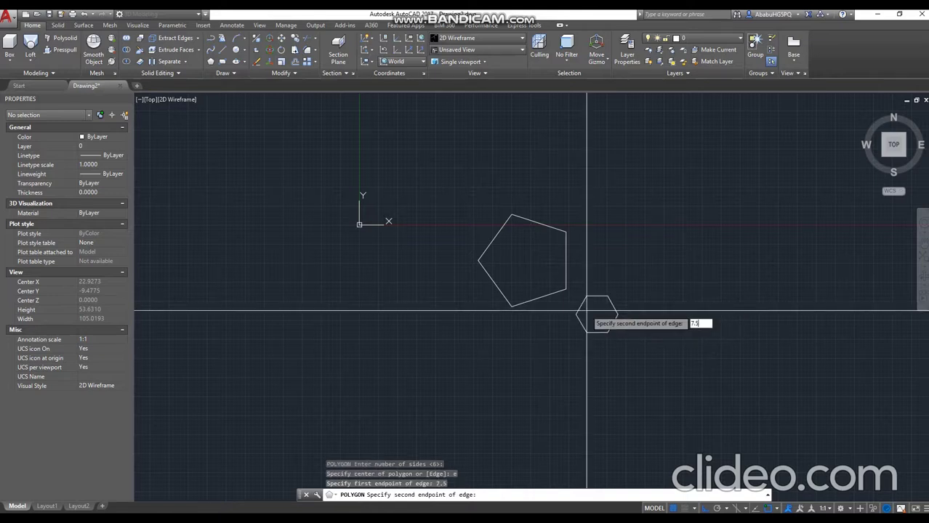
key("Return")
Move the hexagon to the right of the pentagon
left_click(597, 295)
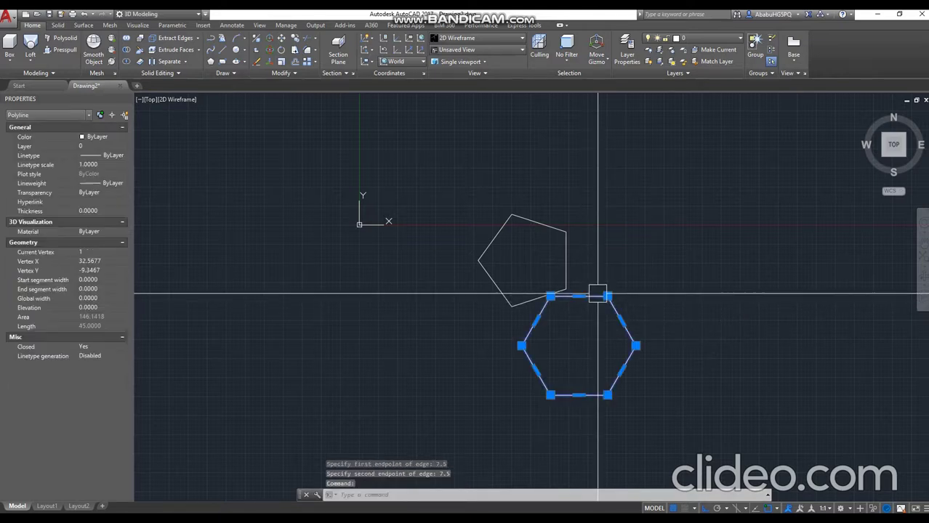
type("m")
key("Return")
left_click(521, 346)
left_click(656, 314)
key("Escape")
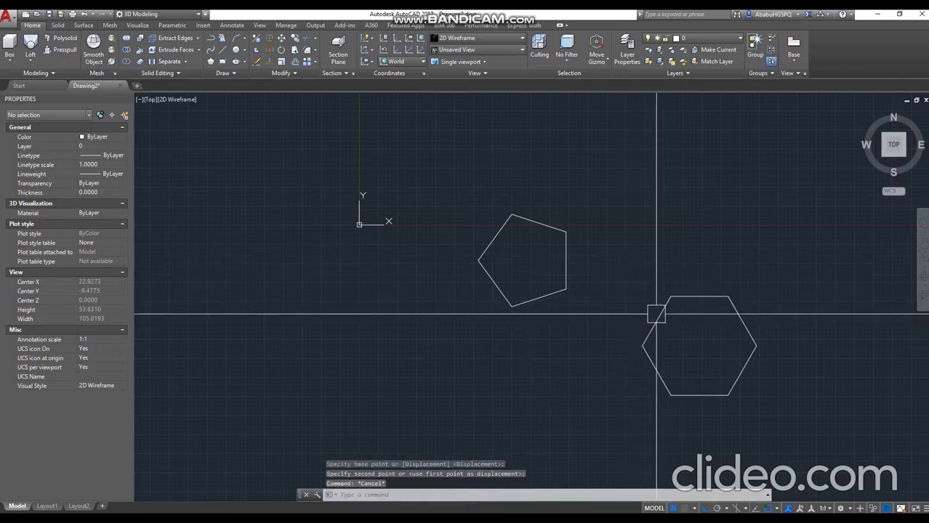
left_click(633, 339)
Move the hexagon so its left vertex snaps to the pentagon's lower-right vertex
type("m")
key("Return")
left_click(641, 345)
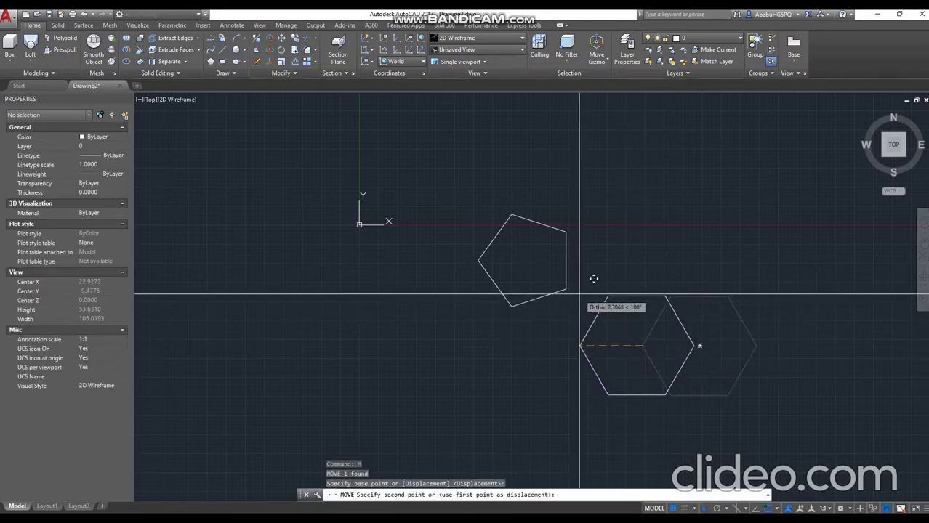
left_click(566, 289)
Rotate the hexagon by reference so its edge aligns with the pentagon's right edge
left_click(603, 238)
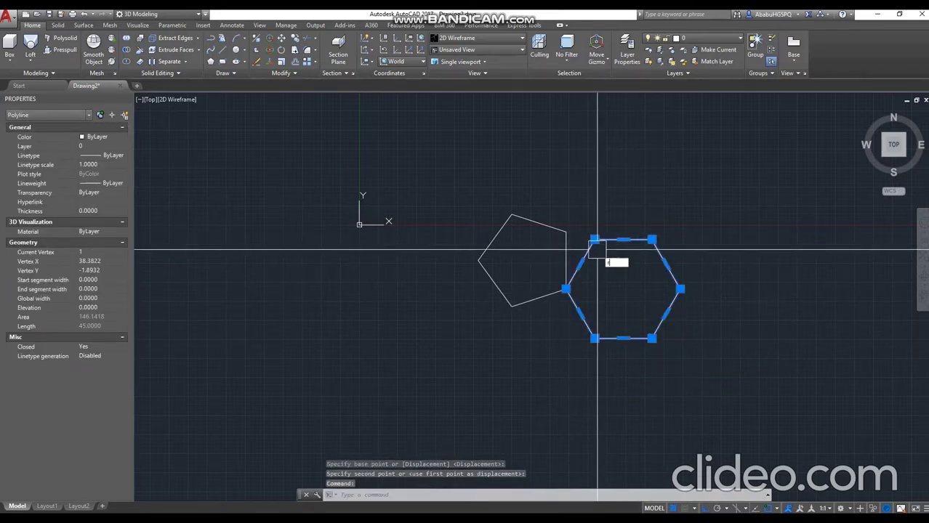
type("ro")
key("Return")
left_click(566, 289)
type("r")
key("Return")
left_click(566, 289)
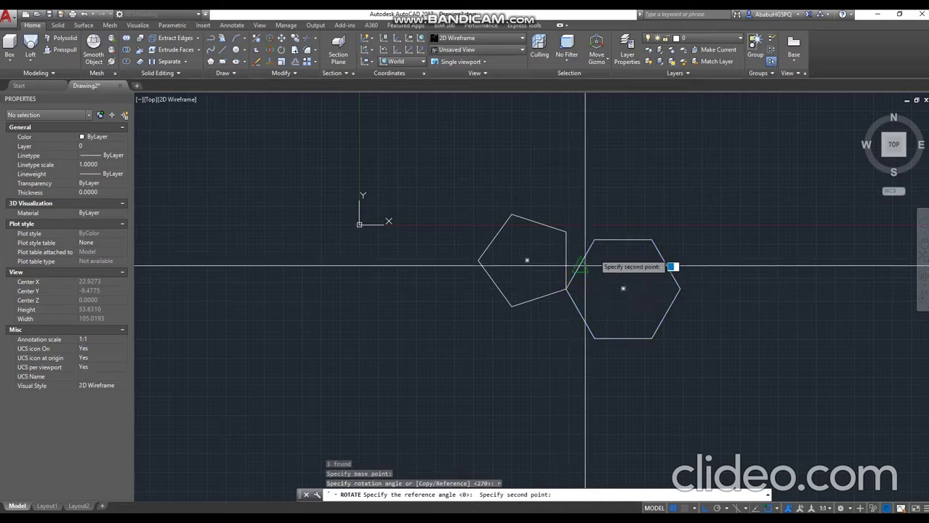
left_click(593, 239)
left_click(566, 232)
key("Escape")
key("Escape")
Draw a horizontal guide polyline beneath the shared vertex
scroll(608, 313, "down", 2)
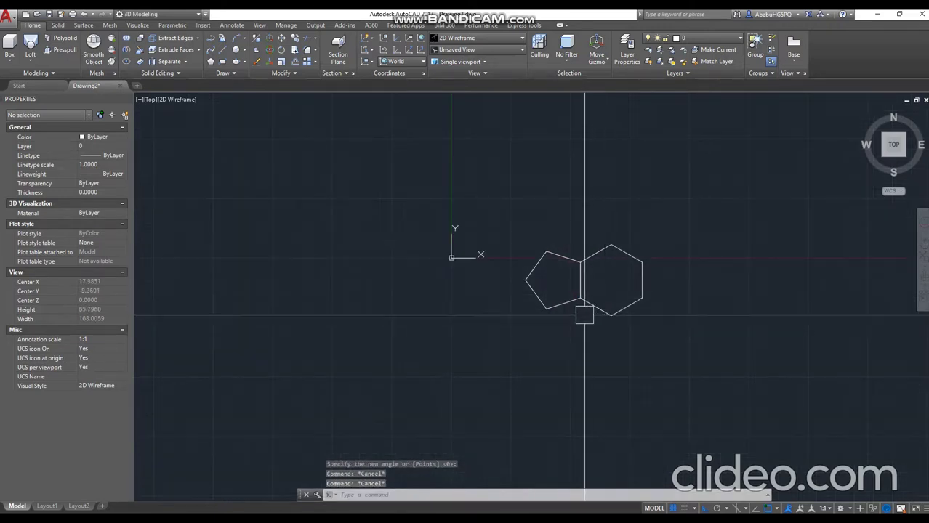
type("pl")
key("Return")
left_click(603, 313)
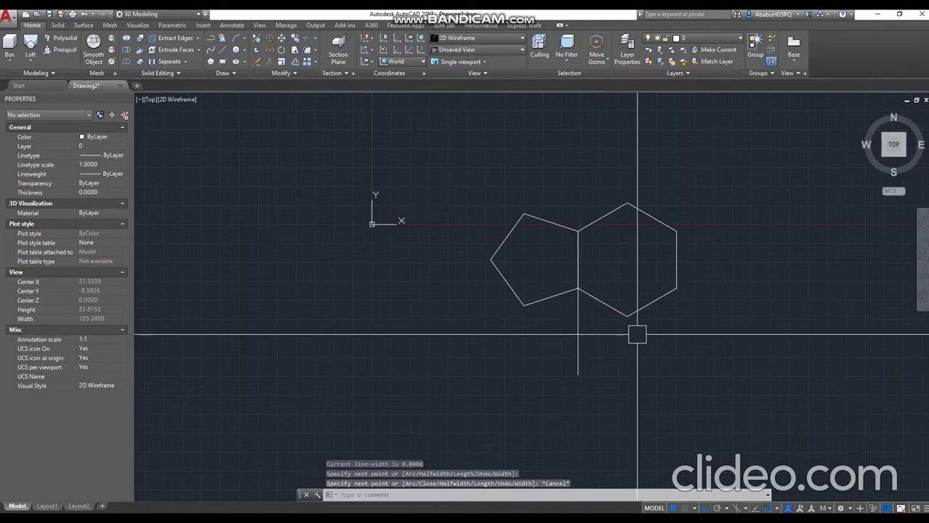
left_click(553, 314)
key("Escape")
scroll(587, 315, "up", 2)
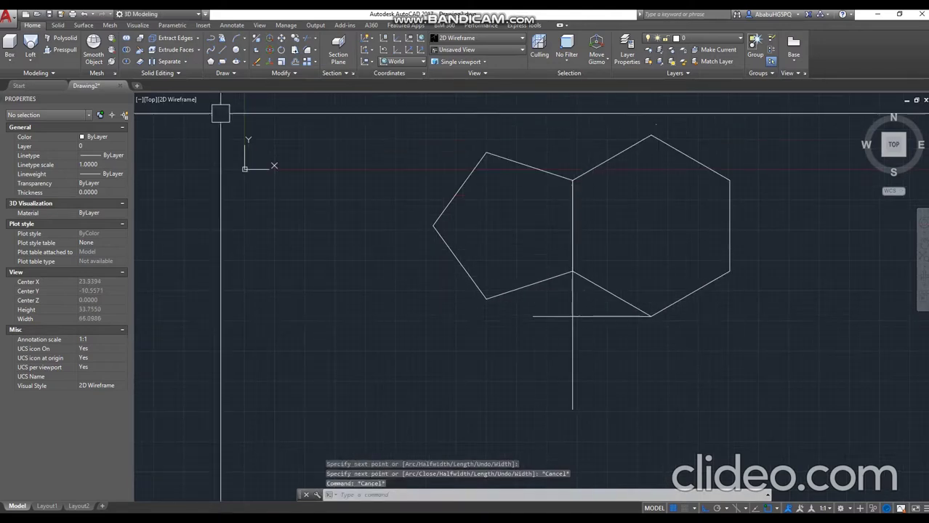
left_click(149, 99)
Switch the viewport to the SW Isometric view
left_click(192, 200)
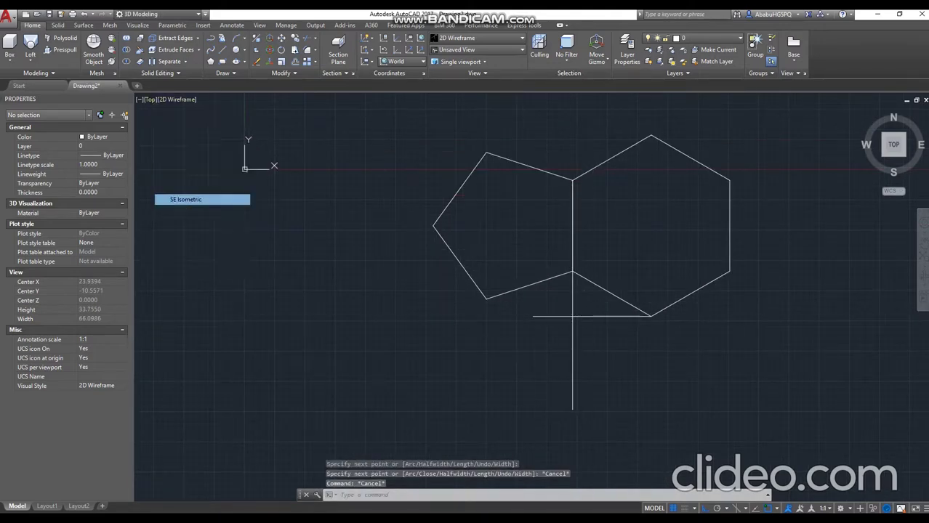
left_click(161, 99)
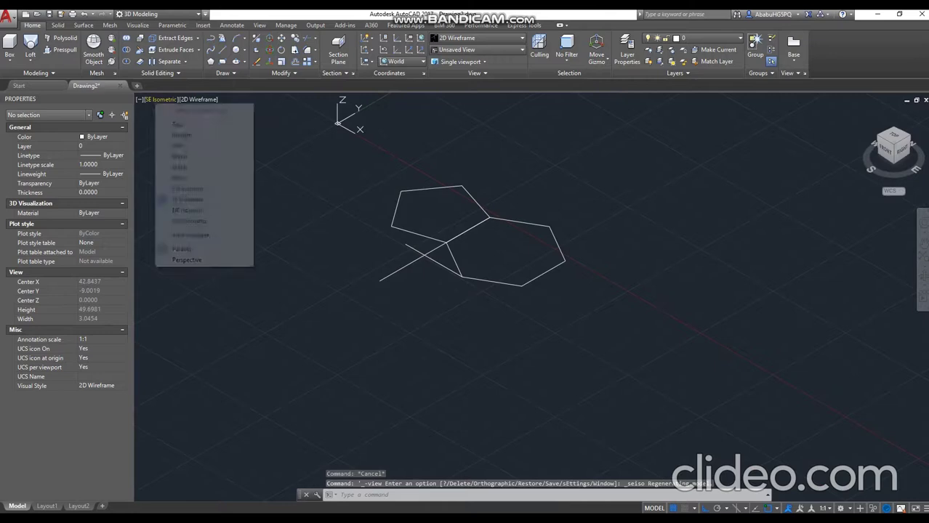
left_click(188, 188)
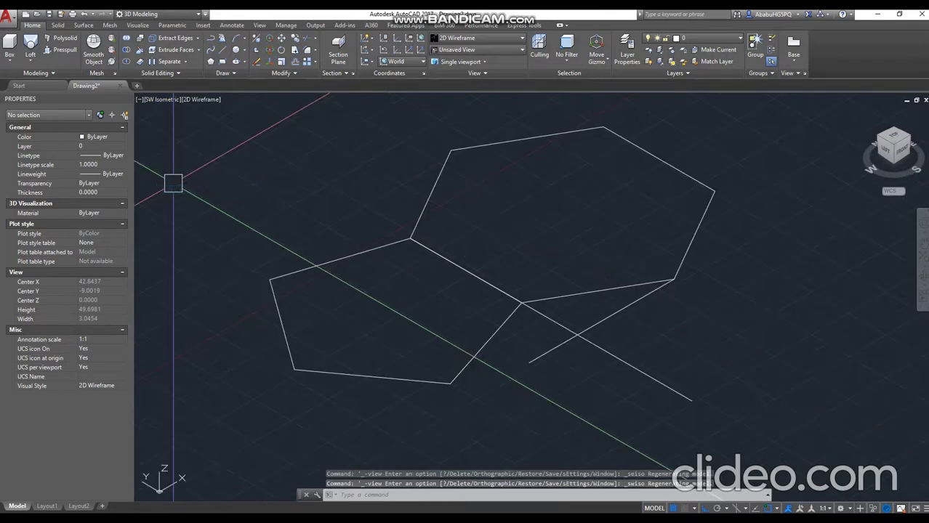
Draw a circle of radius 6.4952 centred at the guide-line intersection, reaching the hexagon vertex
type("c")
key("space")
left_click(515, 311)
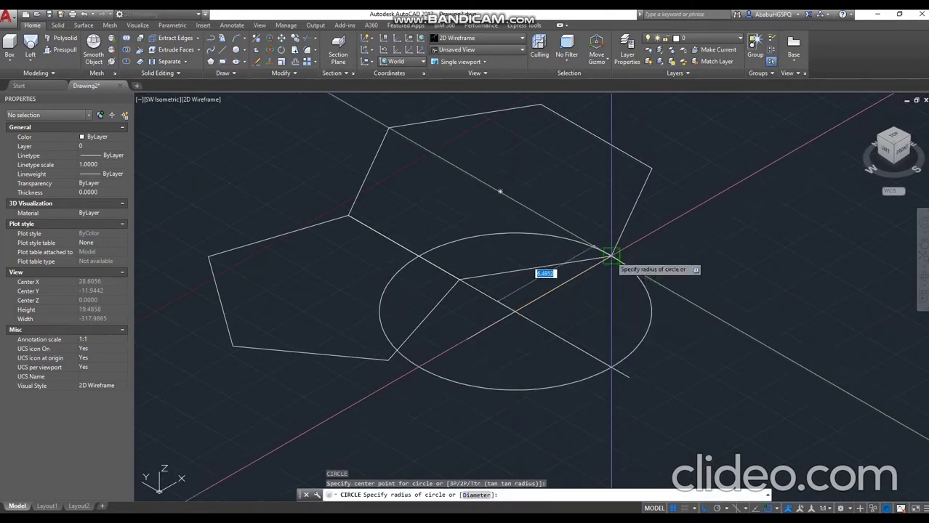
left_click(622, 263)
key("Escape")
key("Escape")
type("3DP")
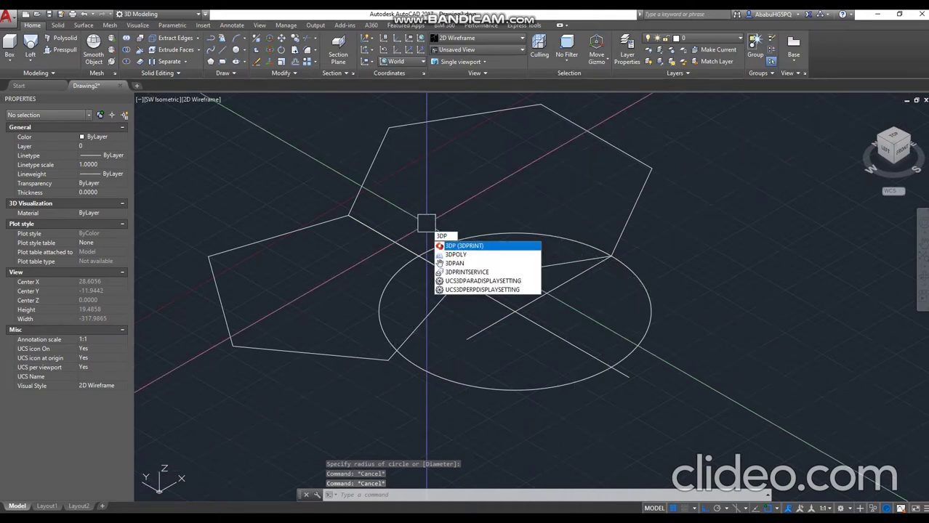
Draw a vertical 3D polyline construction line, abandoning a second attempt
key("Return")
scroll(426, 223, "down", 3)
scroll(364, 254, "down", 2)
left_click(329, 291)
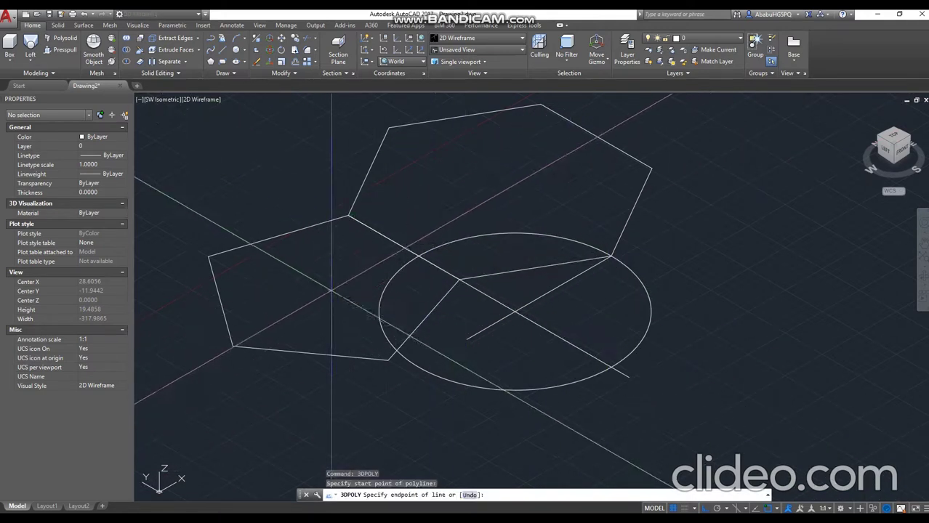
scroll(329, 276, "down", 3)
left_click(340, 138)
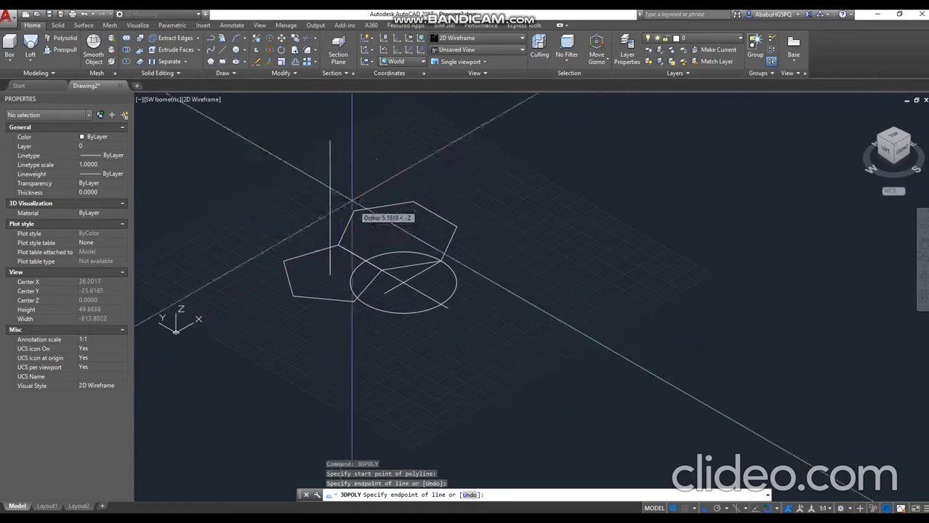
key("Escape")
key("Return")
left_click(398, 235)
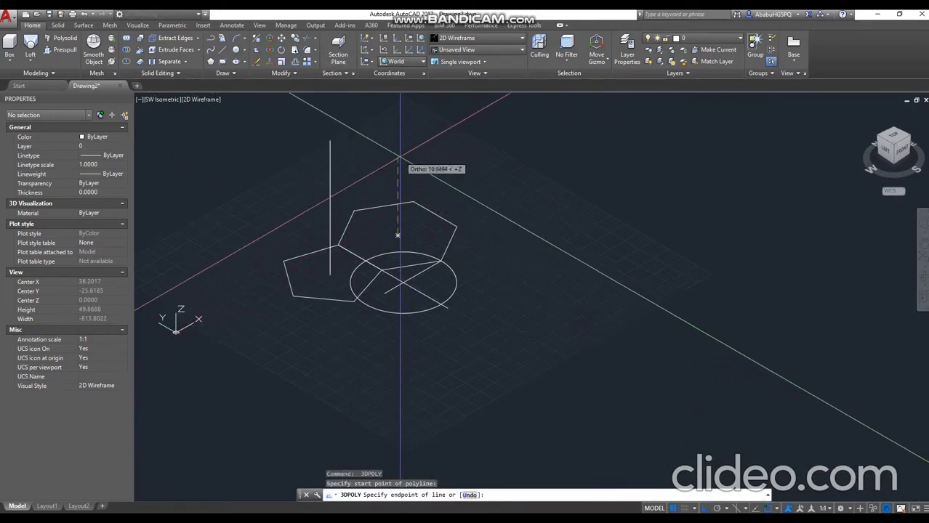
key("Escape")
key("Escape")
scroll(486, 261, "up", 2)
scroll(421, 249, "up", 5)
Start a 3D rotation of the circle about its centre, then cancel the attempt
left_click(426, 249)
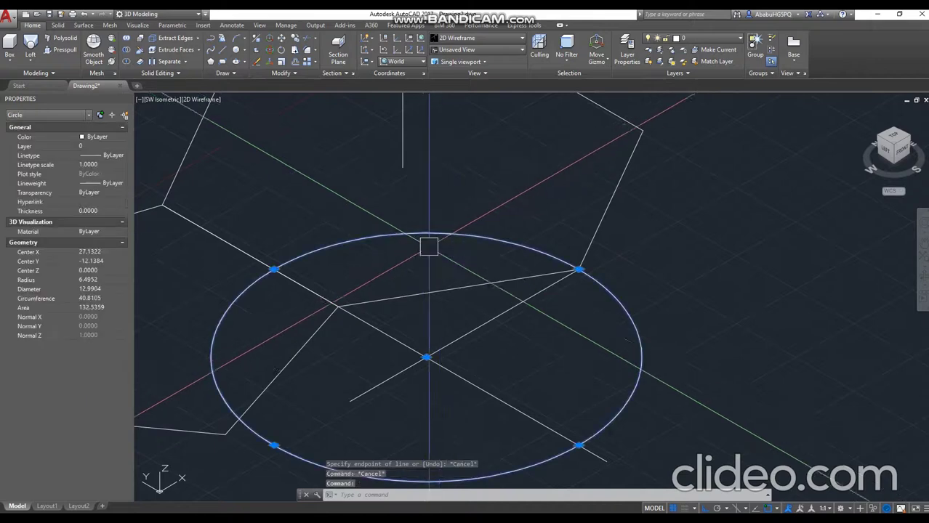
scroll(522, 286, "down", 4)
middle_click_drag(522, 285, 547, 343)
type("3dr")
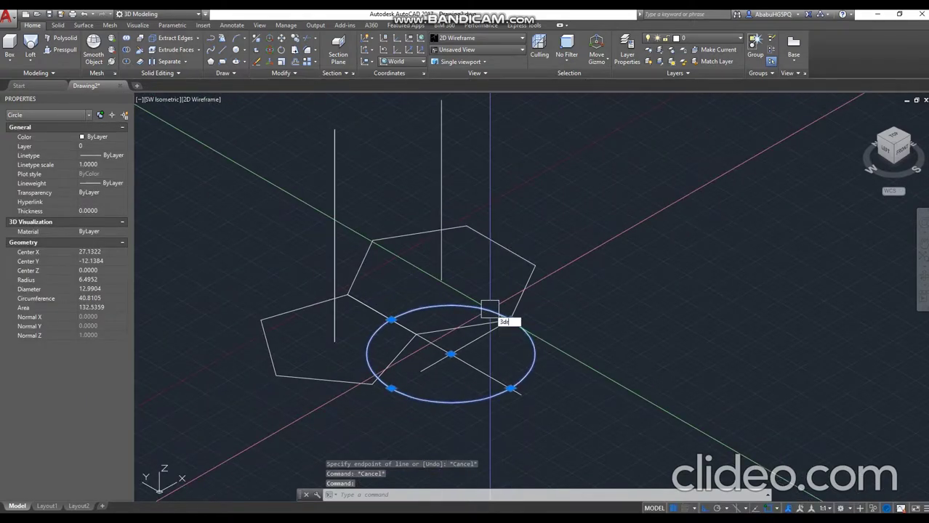
key("Return")
scroll(503, 321, "up", 4)
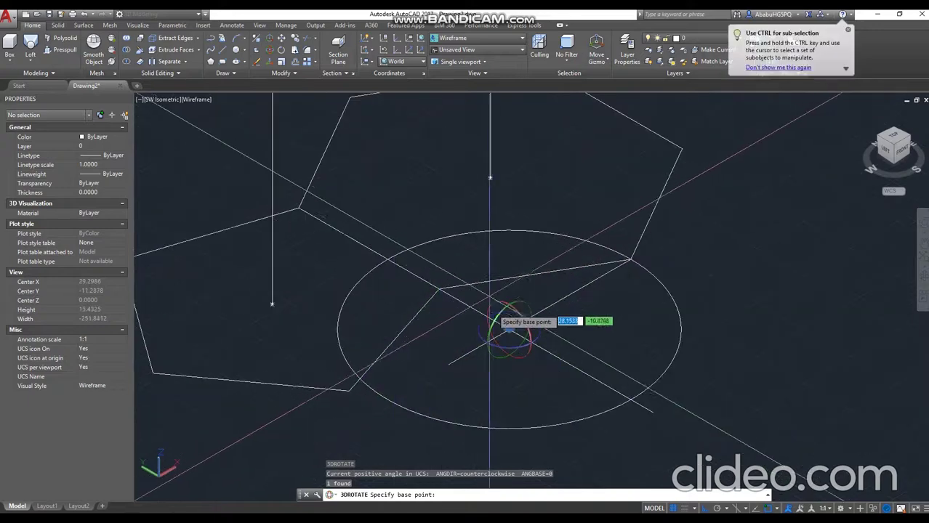
left_click(508, 327)
left_click(510, 318)
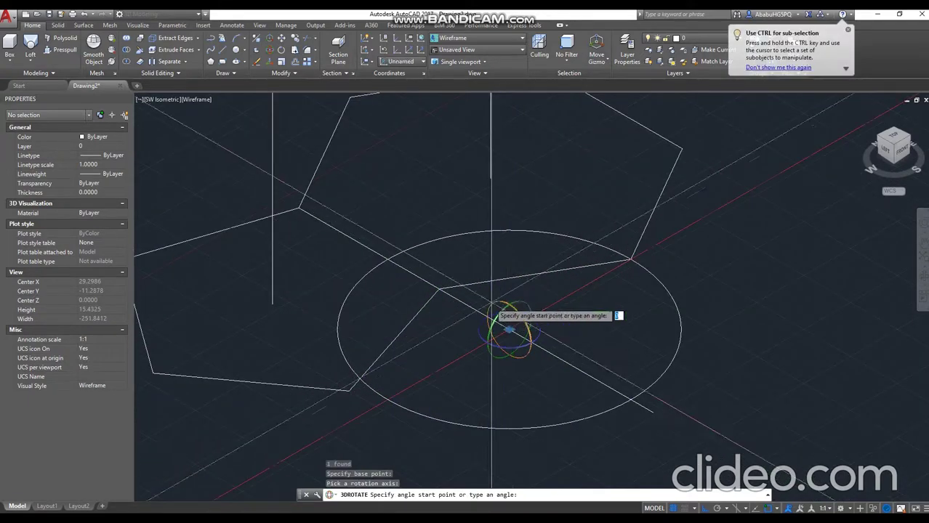
scroll(540, 168, "down", 5)
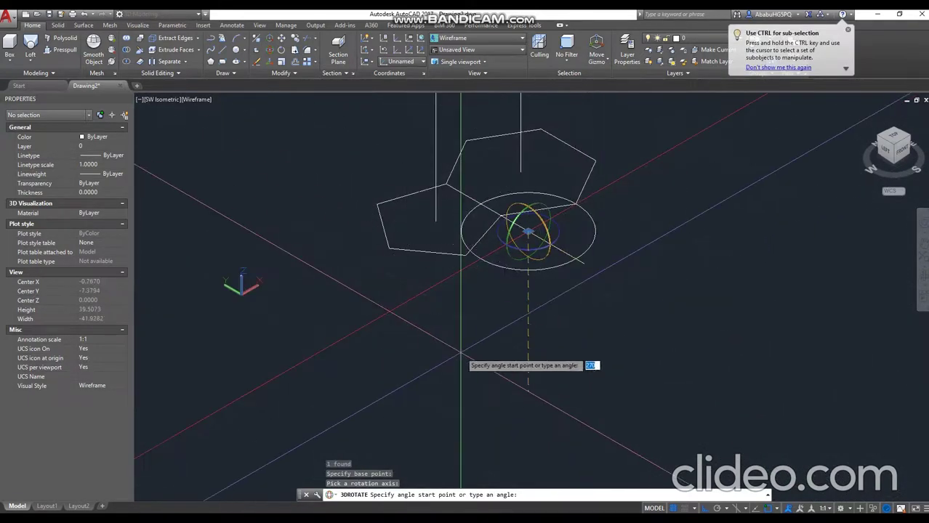
key("Escape")
scroll(543, 217, "up", 2)
Rotate the circle 90° about an axis through its centre so it stands upright
left_click(551, 184)
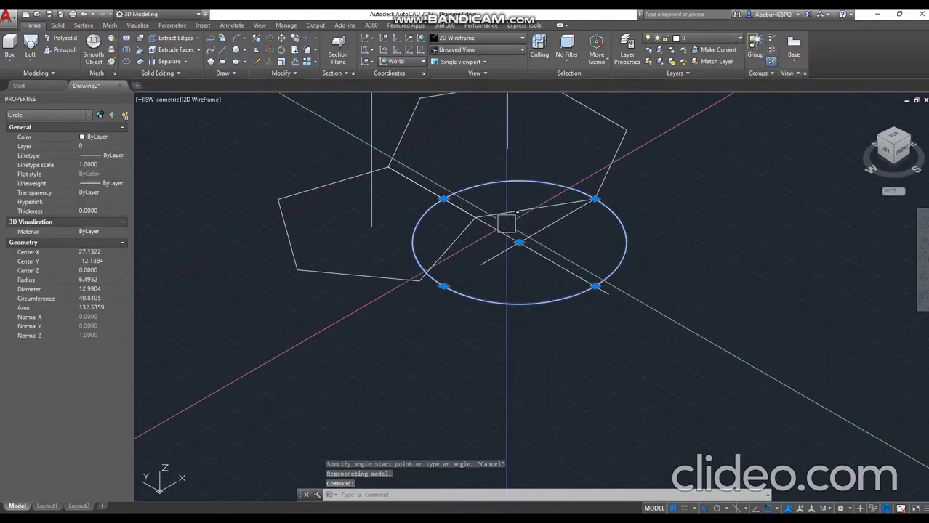
key("Return")
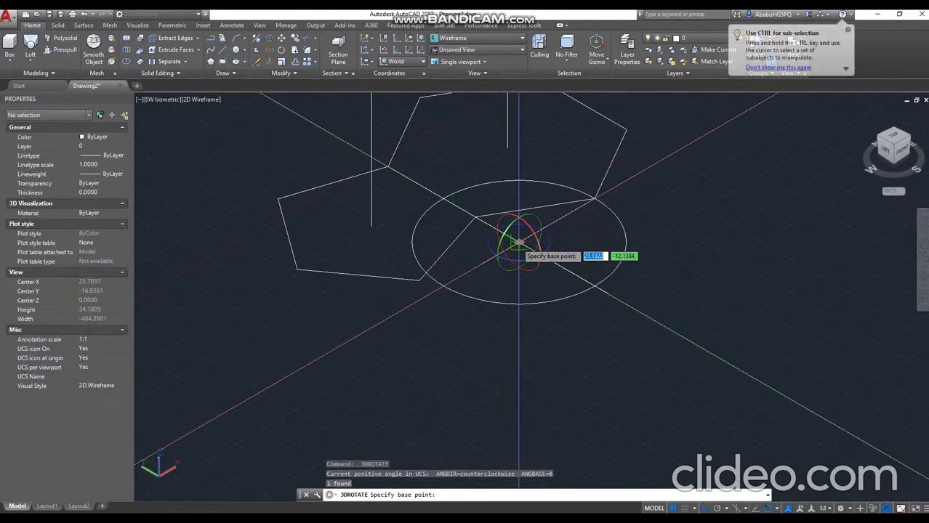
left_click(519, 242)
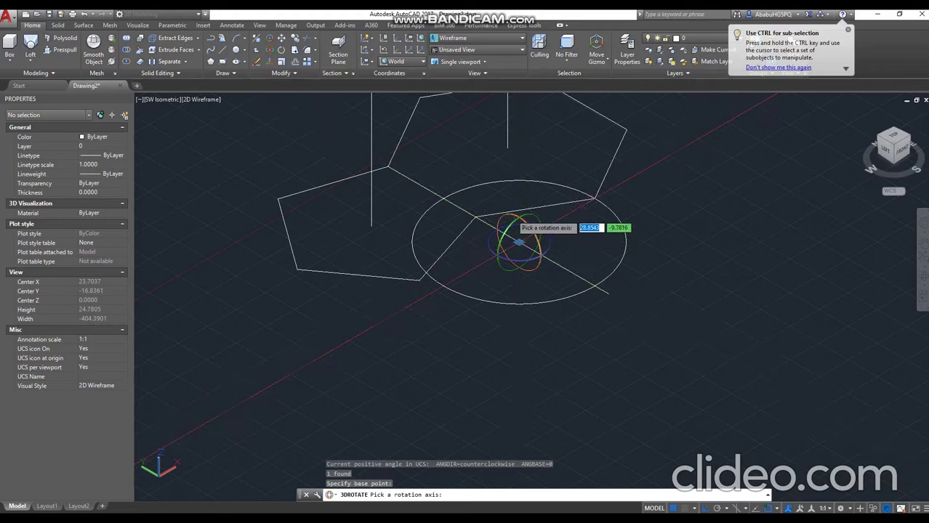
left_click(545, 247)
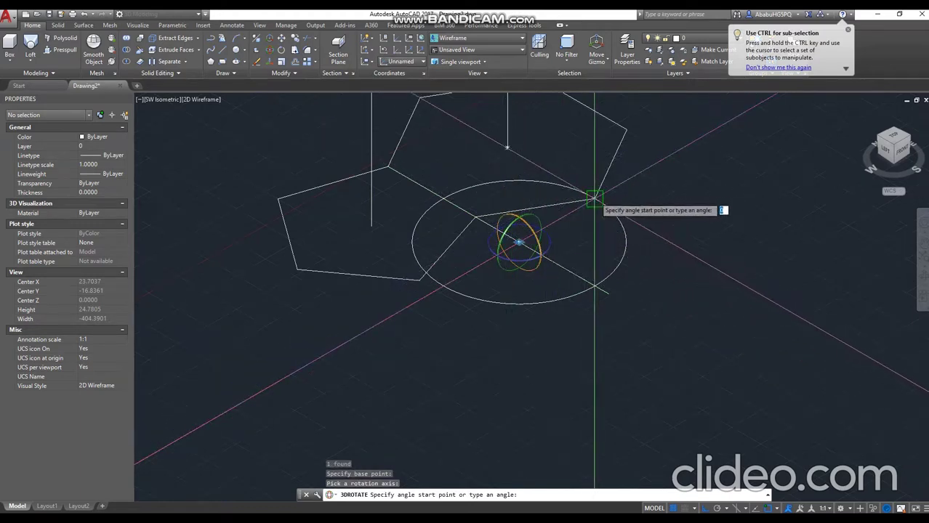
left_click(594, 197)
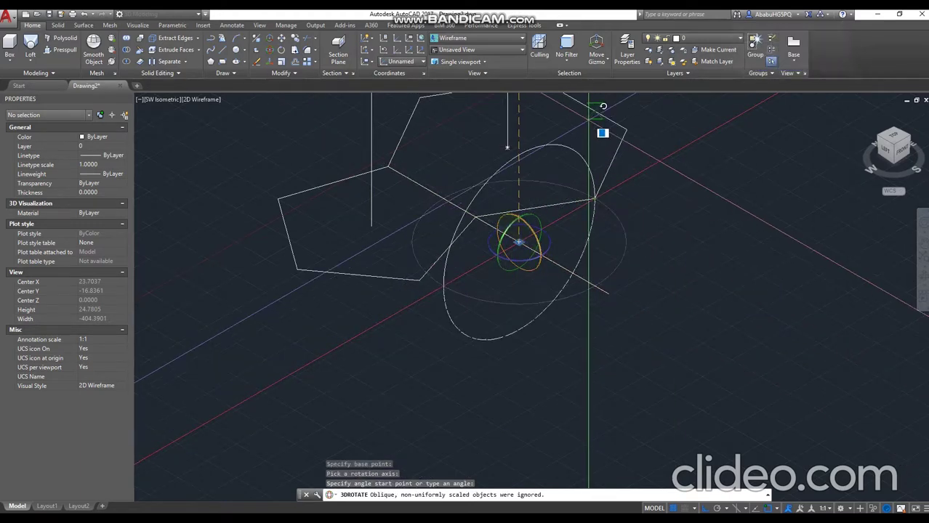
scroll(602, 106, "down", 2)
scroll(618, 102, "down", 2)
scroll(579, 218, "up", 2)
key("Escape")
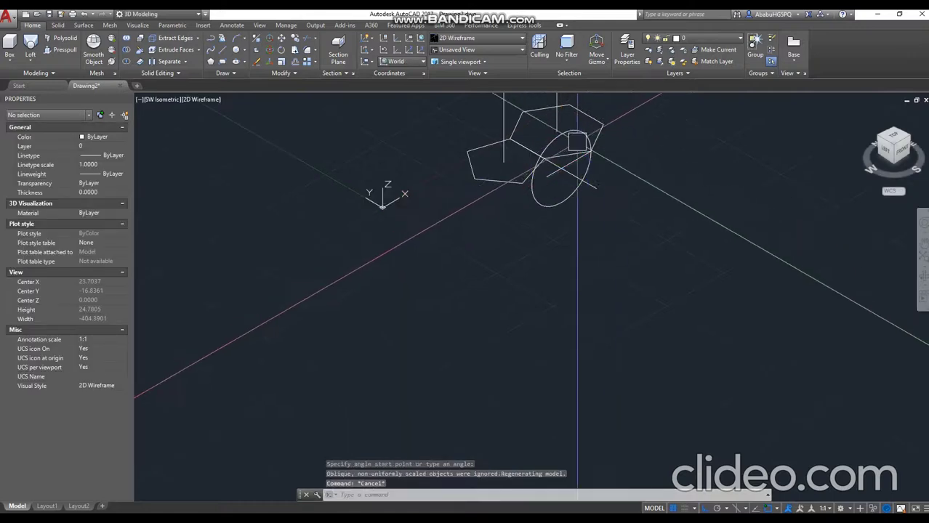
scroll(618, 207, "up", 3)
scroll(595, 218, "down", 2)
left_click(579, 224)
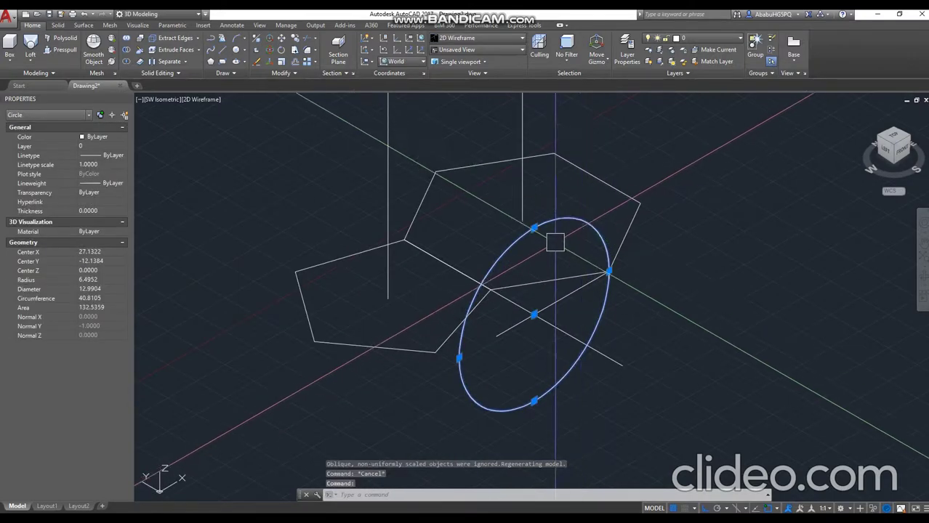
Mirror the upright circle about a line from its centre to the tile corner, keeping the original
type("mi")
key("Return")
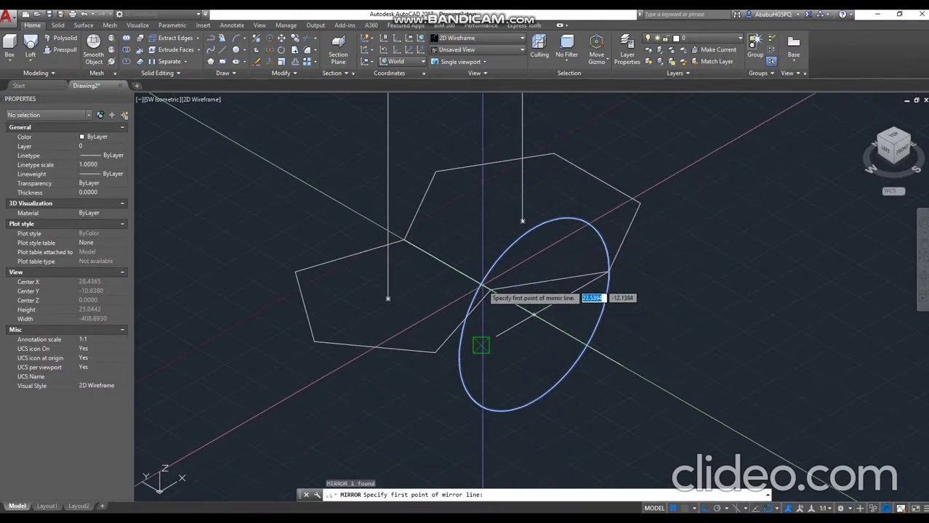
left_click(534, 314)
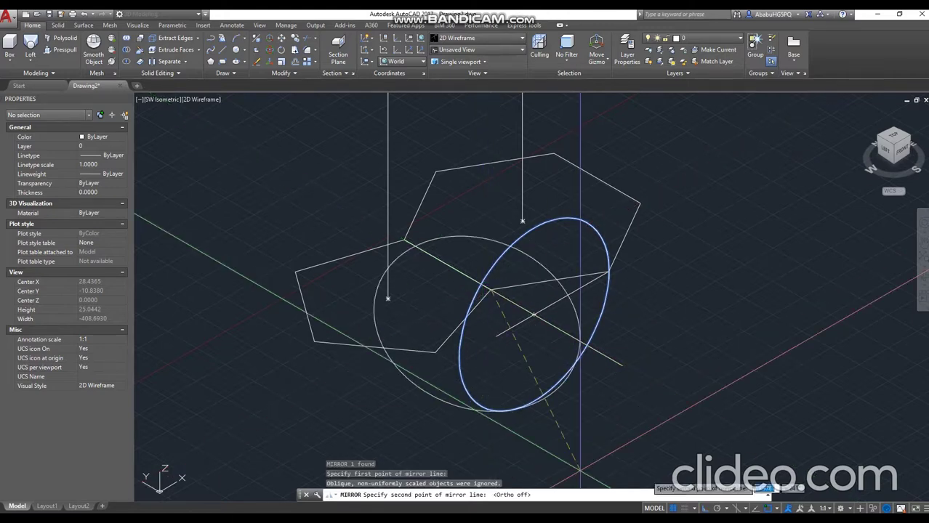
scroll(309, 324, "up", 1)
scroll(311, 325, "up", 3)
scroll(310, 272, "up", 2)
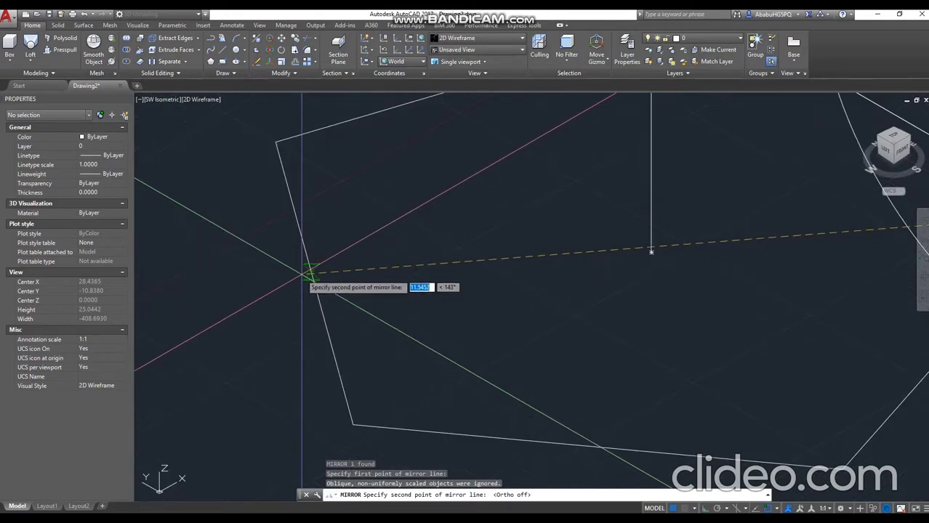
scroll(309, 274, "down", 2)
scroll(308, 275, "down", 3)
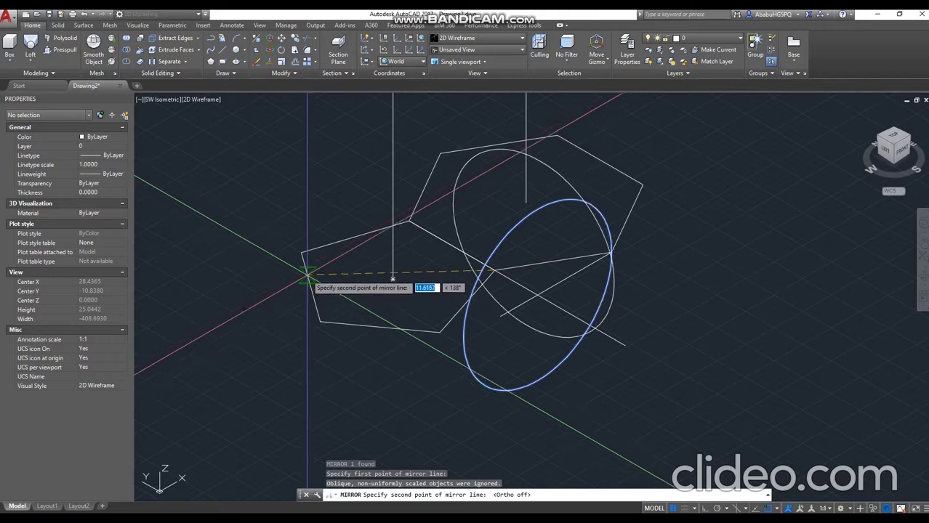
scroll(311, 289, "down", 2)
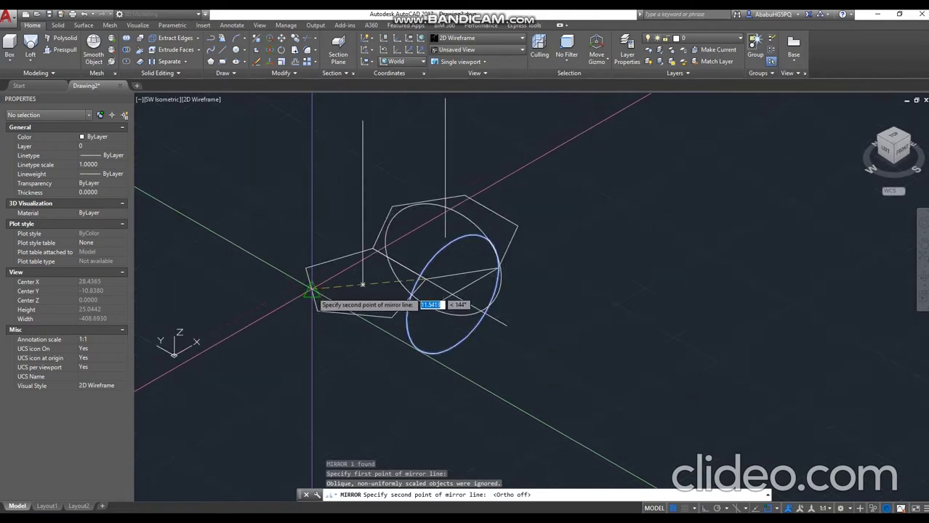
scroll(310, 291, "up", 2)
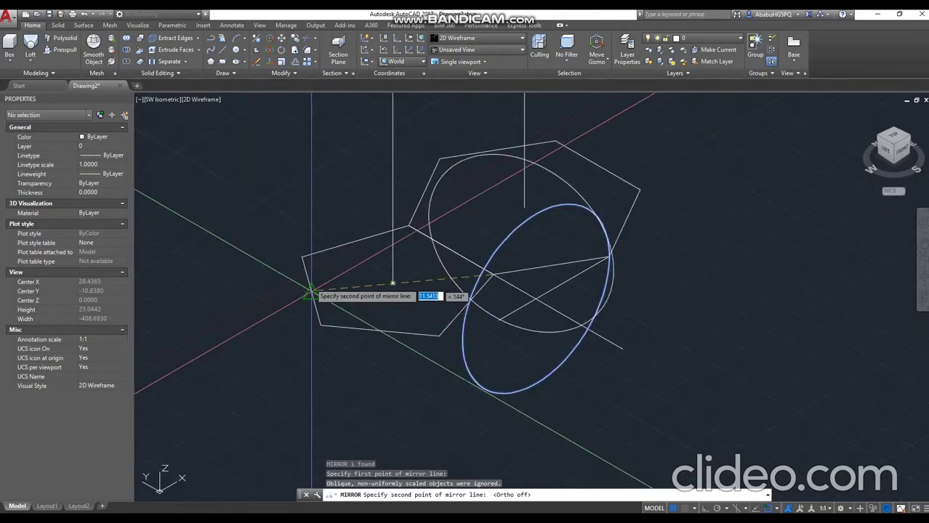
scroll(310, 291, "up", 2)
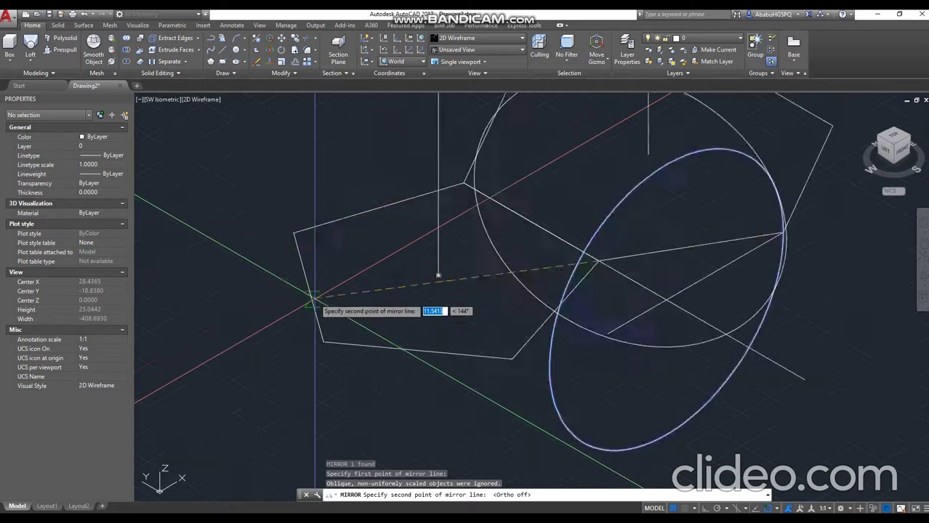
scroll(306, 290, "up", 4)
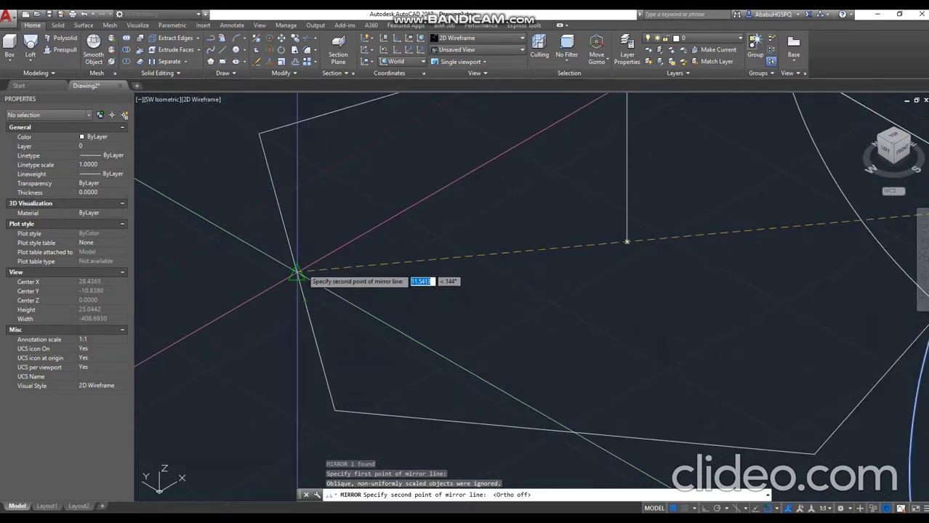
left_click(294, 260)
scroll(261, 290, "down", 5)
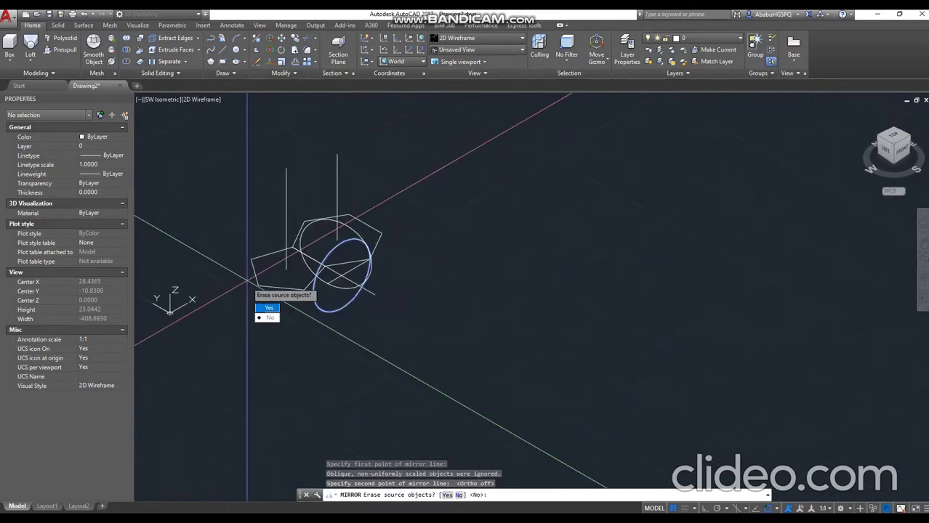
scroll(348, 245, "up", 3)
Orbit the model to inspect both circles from a front-facing view
middle_click_drag(348, 246, 397, 337, "shift")
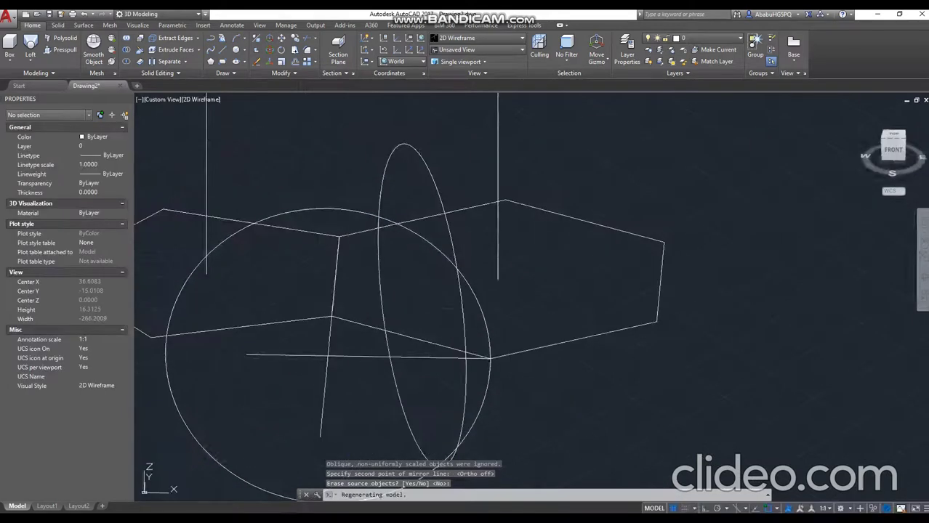
scroll(446, 297, "down", 5)
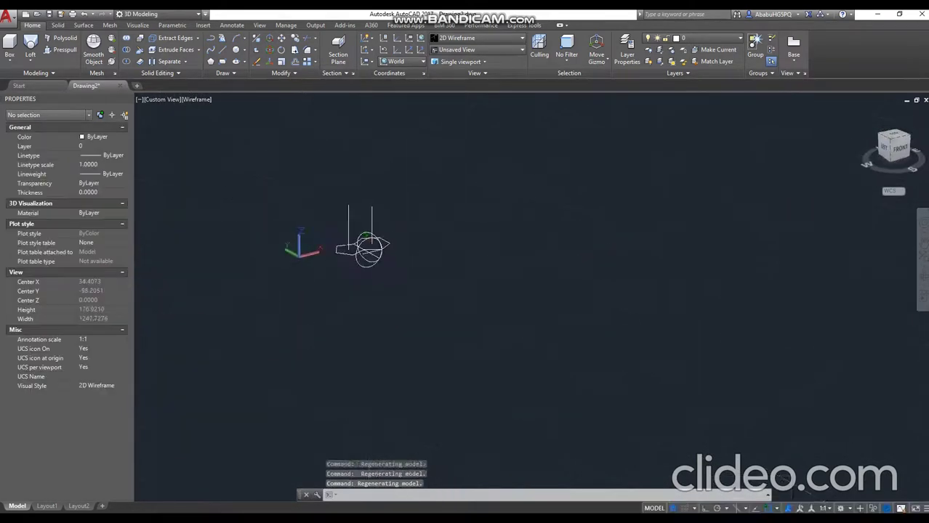
scroll(466, 287, "up", 4)
scroll(466, 287, "down", 3)
middle_click_drag(466, 287, 471, 295, "shift")
scroll(441, 310, "up", 4)
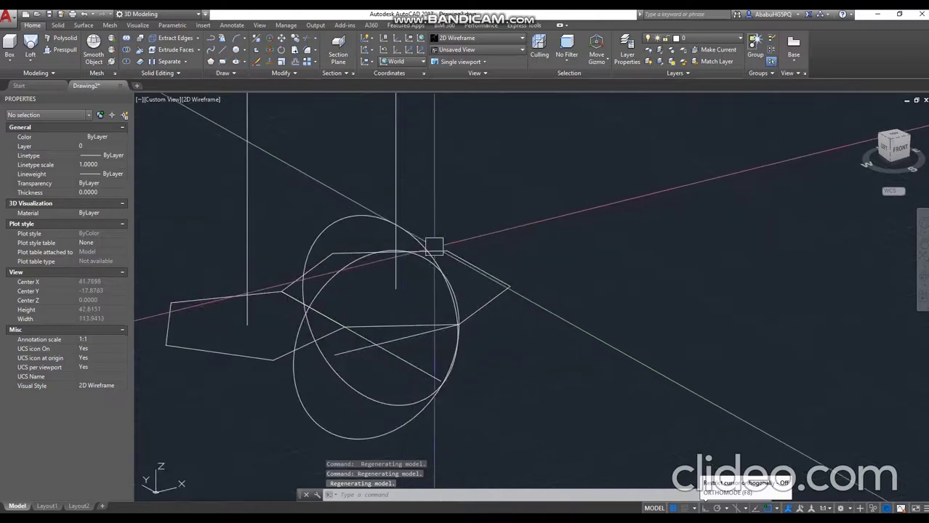
scroll(433, 245, "down", 1)
Select the hexagon and vertical line and start a 3D rotation from a base point
left_click(436, 263)
left_click(425, 207)
middle_click_drag(478, 248, 569, 284)
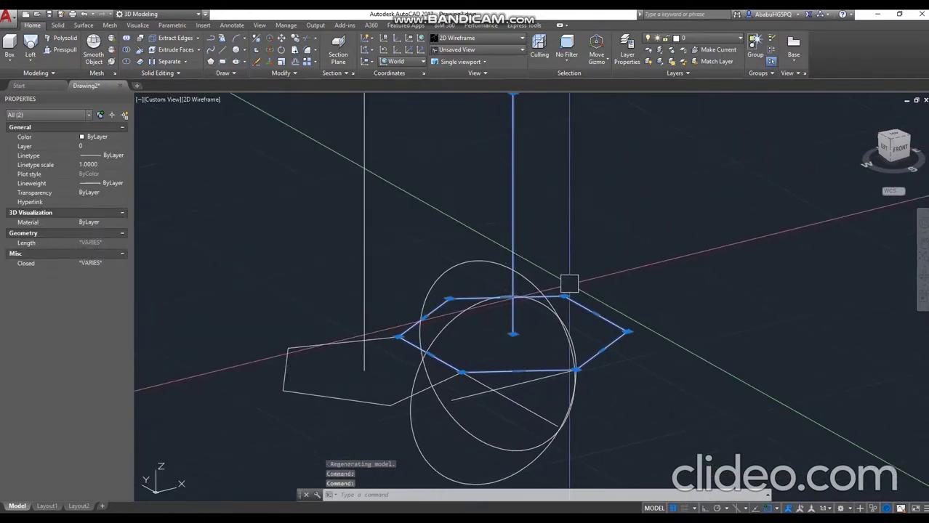
type("3dr")
key("Return")
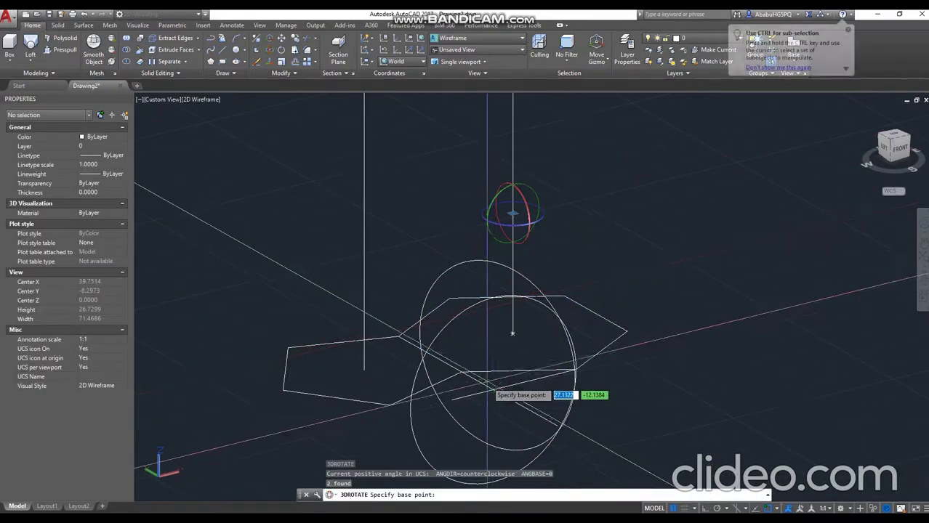
left_click(493, 391)
scroll(492, 392, "up", 2)
scroll(480, 392, "up", 1)
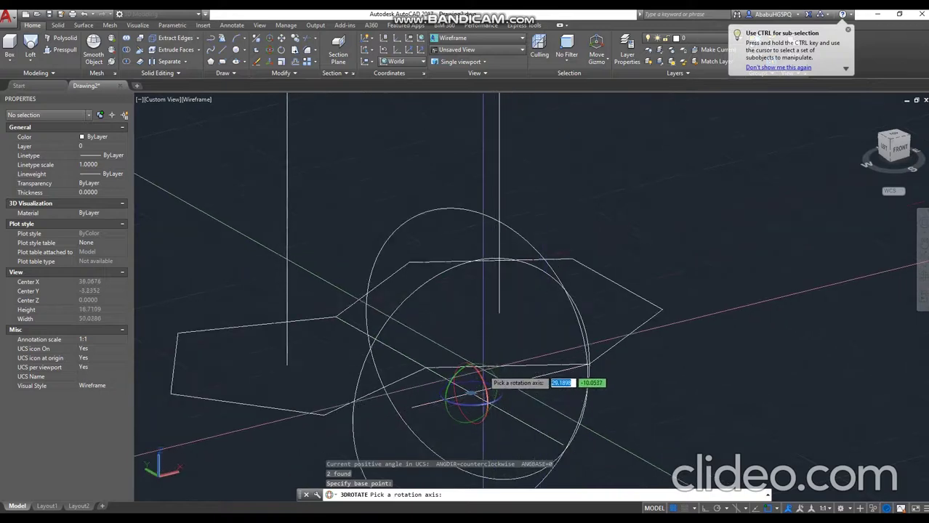
scroll(471, 392, "up", 3)
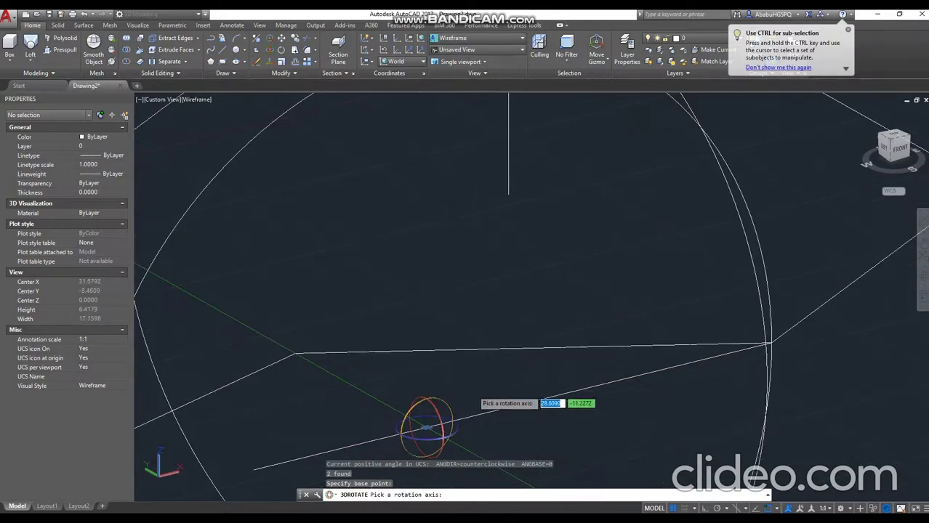
Set the rotation axis along the hexagon edge to complete the 3D rotation
left_click(449, 405)
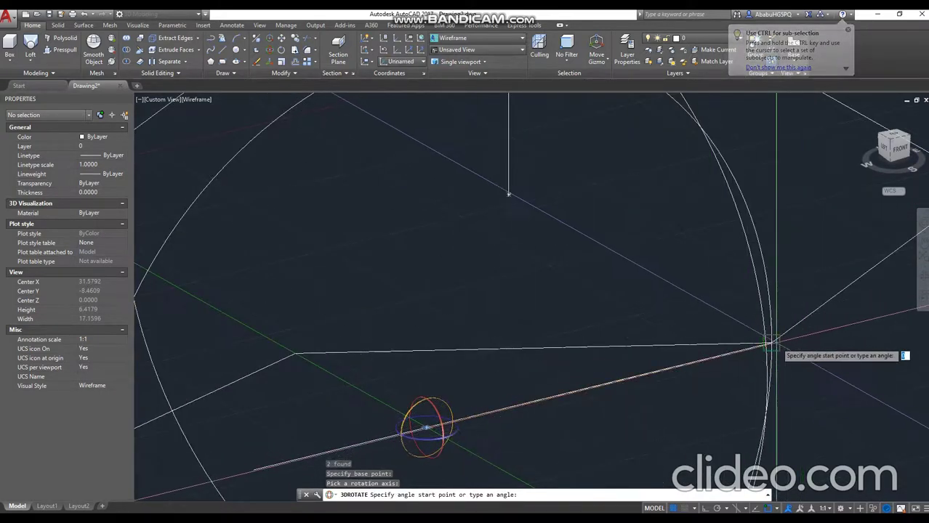
scroll(770, 343, "up", 4)
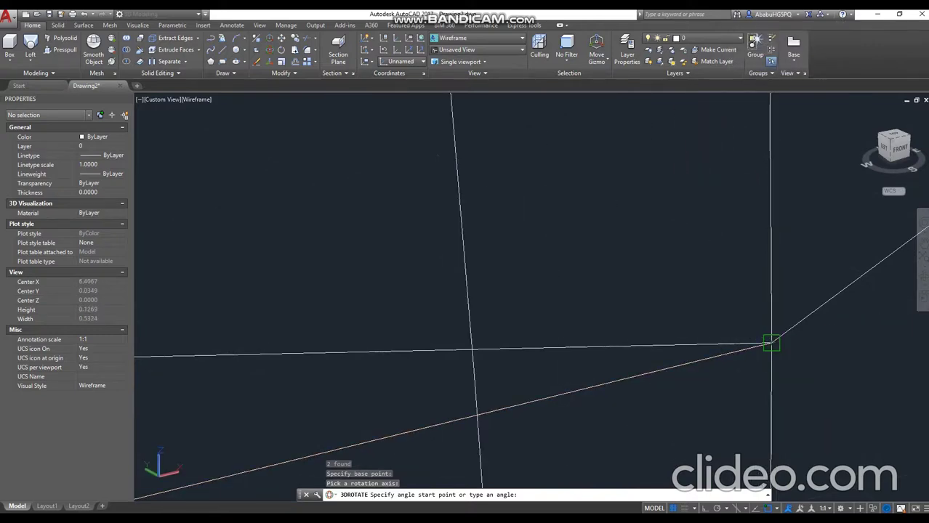
scroll(690, 340, "down", 2)
scroll(686, 338, "down", 2)
scroll(683, 338, "down", 2)
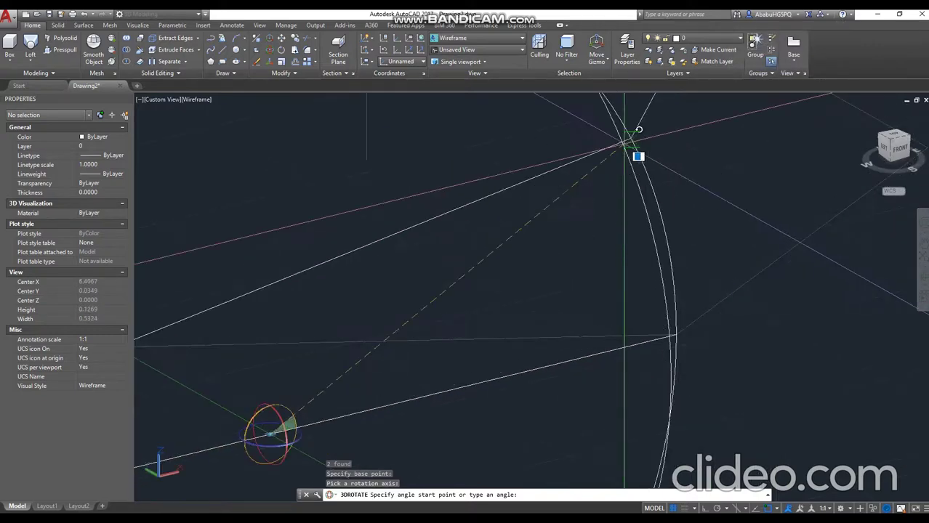
scroll(582, 269, "down", 4)
scroll(570, 319, "down", 4)
scroll(539, 280, "down", 4)
scroll(542, 257, "down", 3)
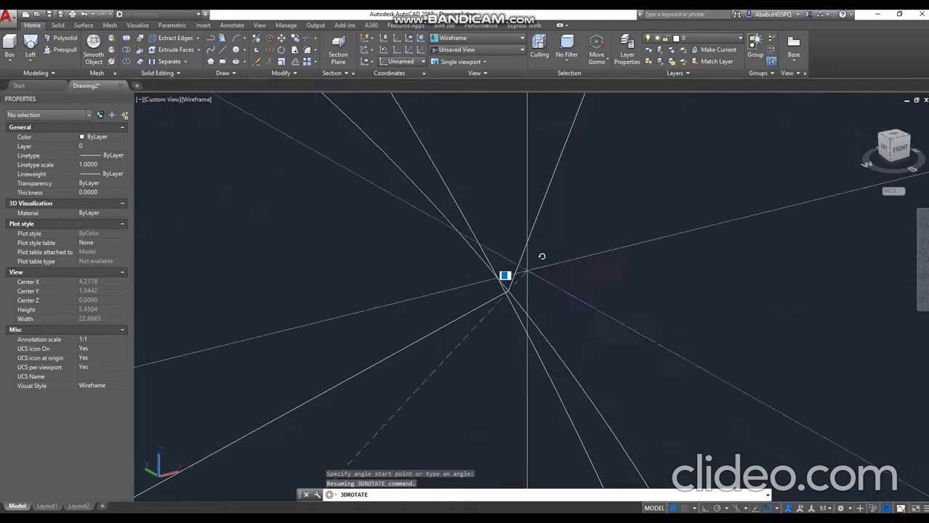
mouse_move(541, 257)
middle_mouse_down()
mouse_move(523, 276)
mouse_move(469, 252)
mouse_move(388, 241)
mouse_move(407, 262)
mouse_move(371, 308)
middle_mouse_up()
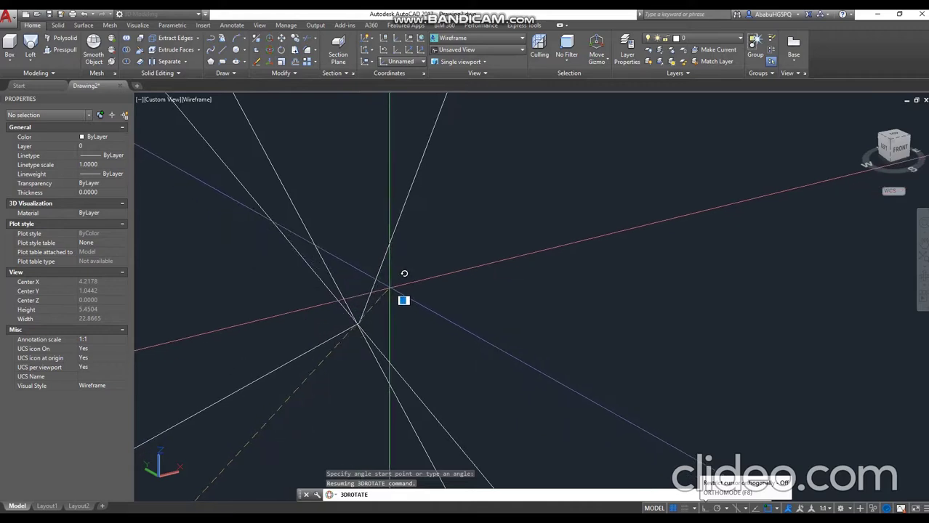
scroll(404, 298, "down", 5)
Finish the 3D rotation and pan the tiles back into view
scroll(389, 280, "down", 5)
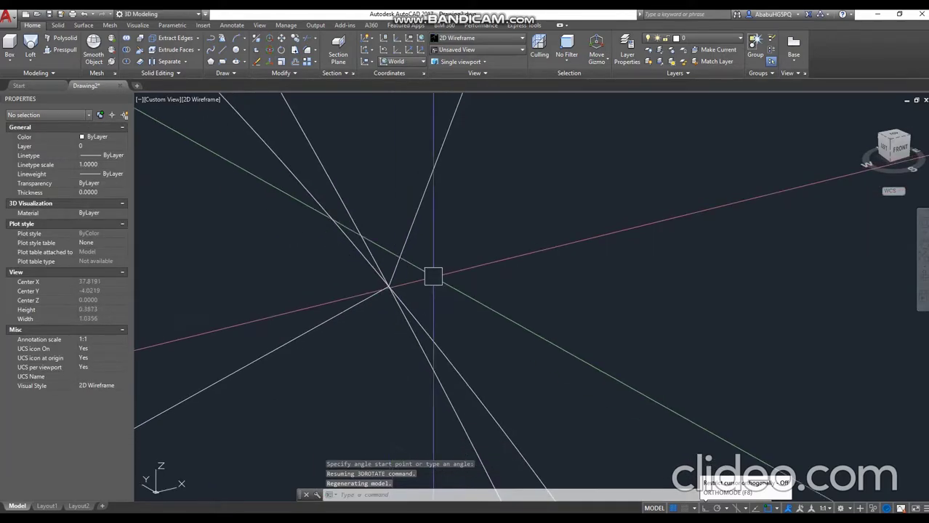
scroll(433, 273, "down", 5)
key("Escape")
scroll(442, 275, "down", 5)
scroll(441, 270, "down", 5)
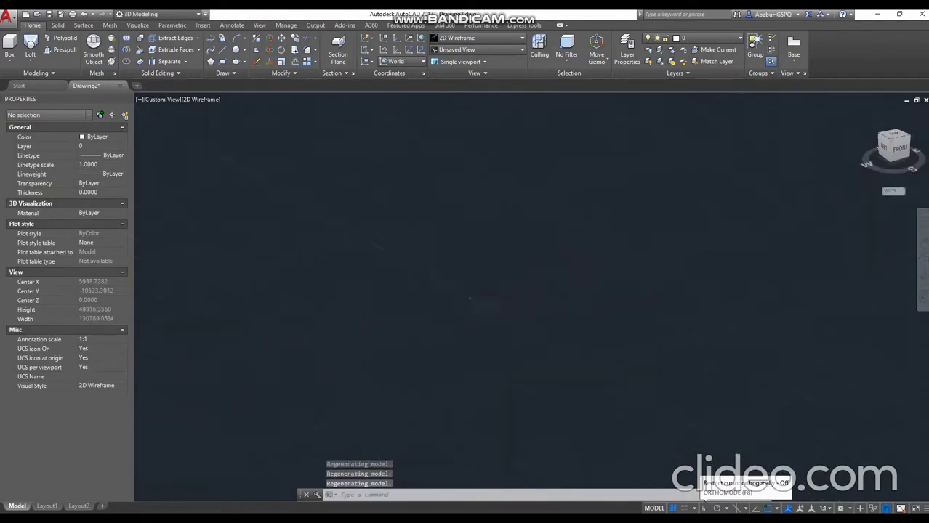
scroll(280, 250, "down", 3)
middle_click_drag(673, 338, 653, 298)
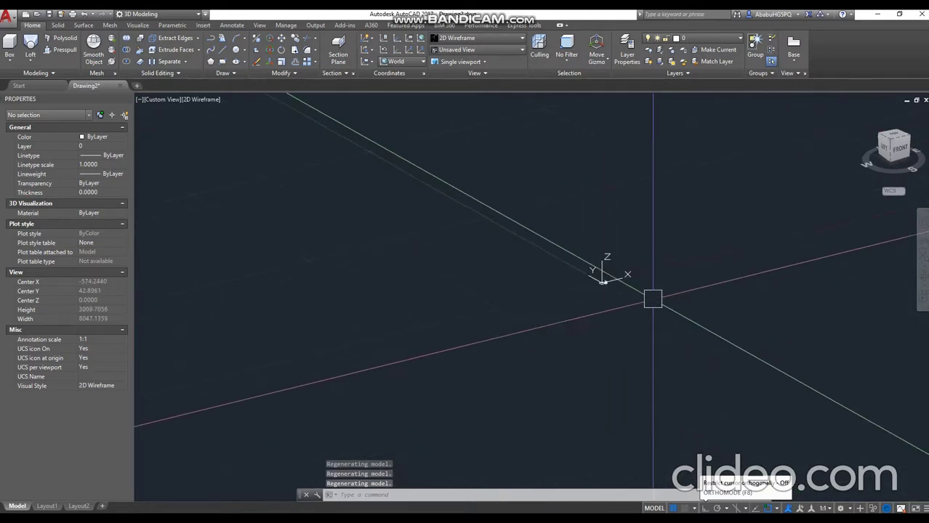
scroll(696, 289, "up", 5)
Orbit around the tiles and erase the two construction circles with E
middle_click_drag(677, 255, 552, 240, "shift")
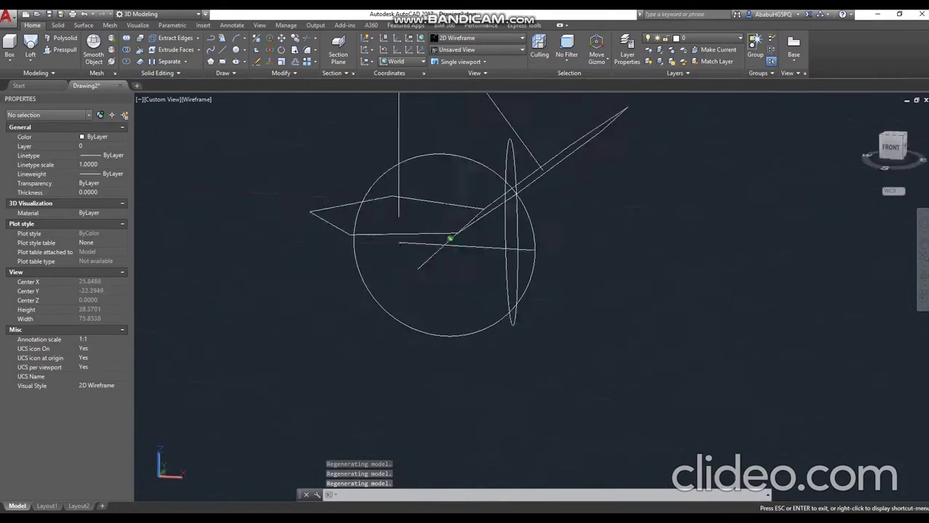
scroll(577, 297, "down", 3)
middle_click_drag(576, 297, 510, 259, "shift")
scroll(579, 280, "up", 3)
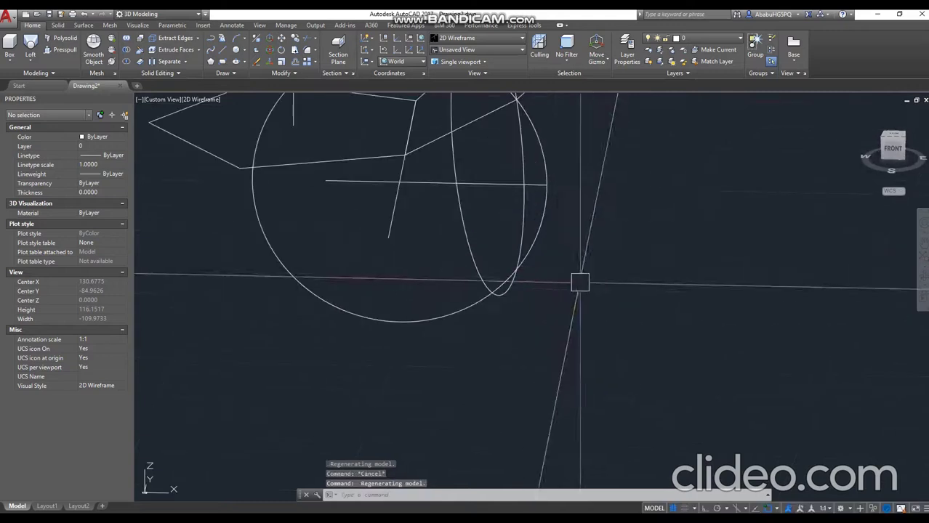
left_click(501, 194)
type("e")
key("Return")
Pan and orbit to view the remaining tile outlines from the side
middle_click_drag(473, 199, 581, 304)
left_click_drag(541, 305, 510, 258)
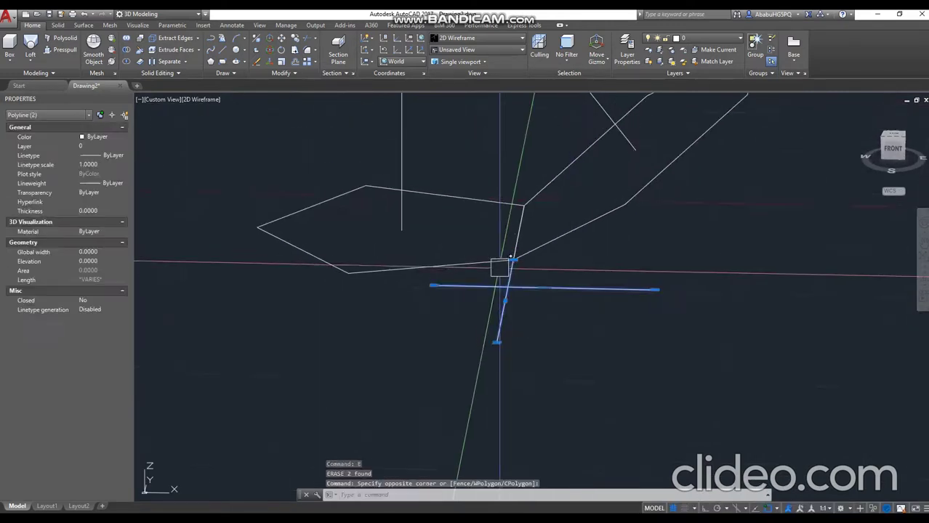
key("Escape")
scroll(536, 292, "down", 5)
middle_click_drag(562, 304, 556, 262, "shift")
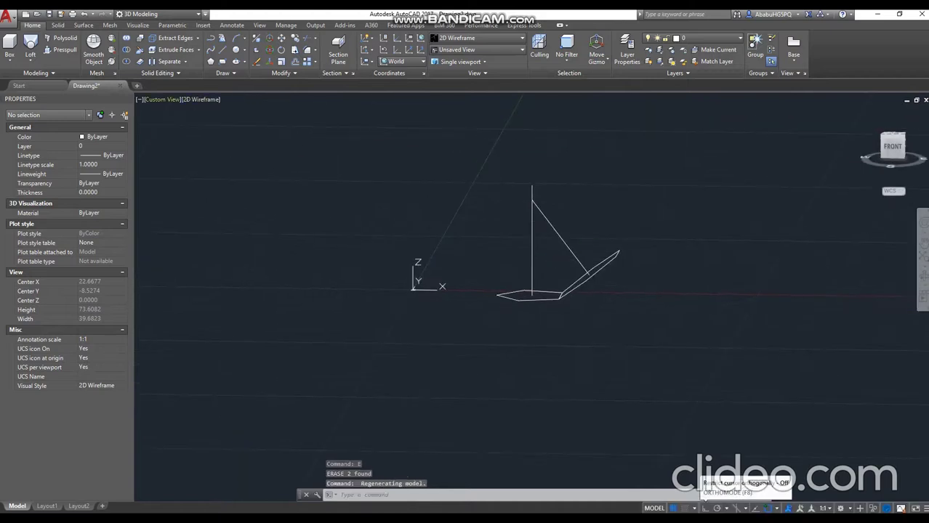
Switch to the Front view and inspect the vertical guide line's endpoint
left_click(163, 98)
left_click(191, 167)
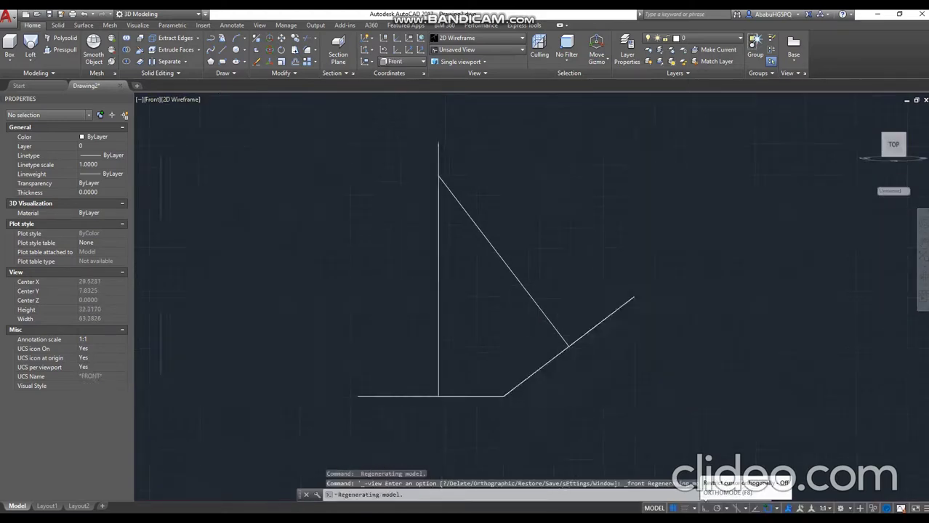
scroll(431, 189, "up", 3)
left_click(435, 223)
left_click(441, 210)
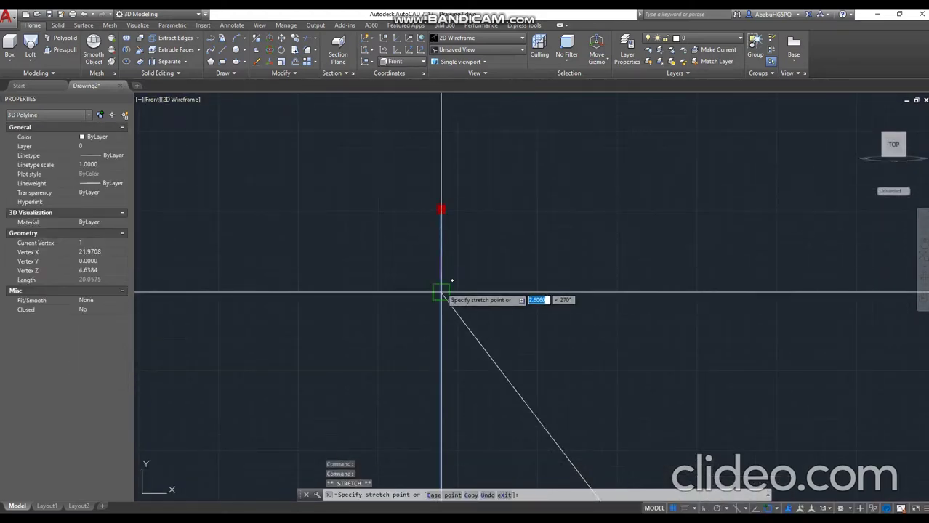
key("Escape")
Orbit the model back into a 3D angle
scroll(442, 261, "down", 5)
middle_click_drag(508, 346, 461, 269, "shift")
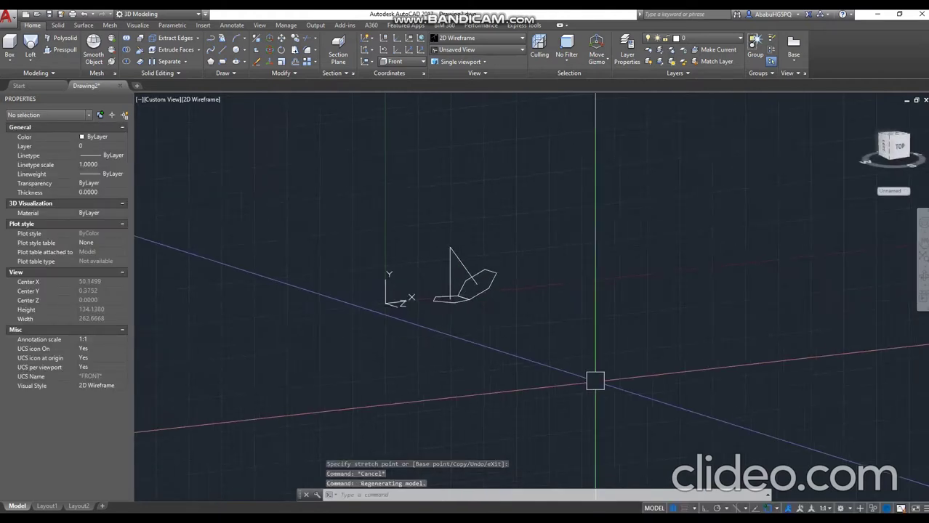
middle_click_drag(592, 376, 582, 341, "shift")
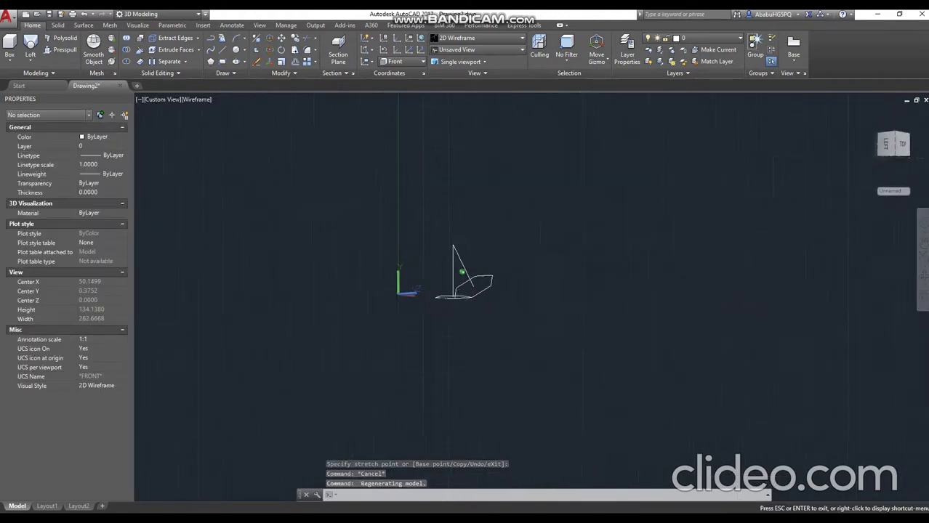
left_click(165, 99)
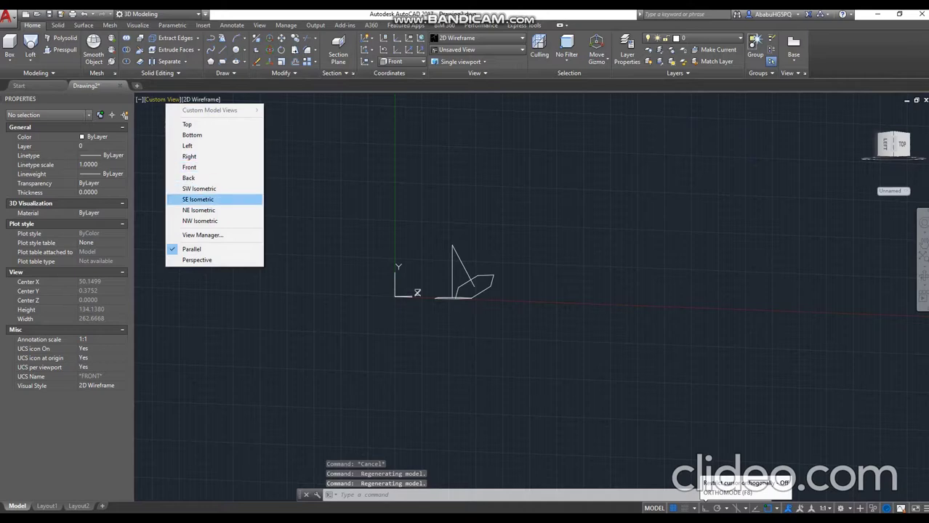
left_click(197, 199)
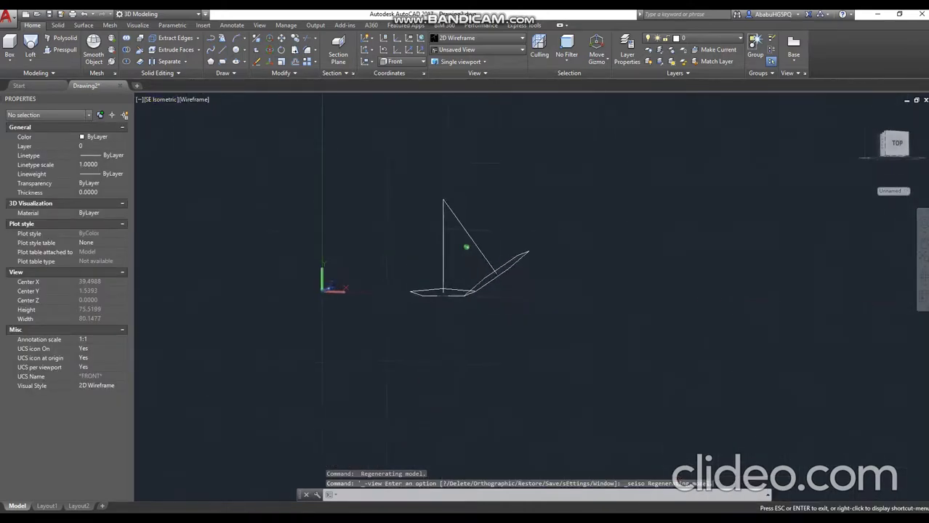
middle_click_drag(485, 211, 485, 210, "shift")
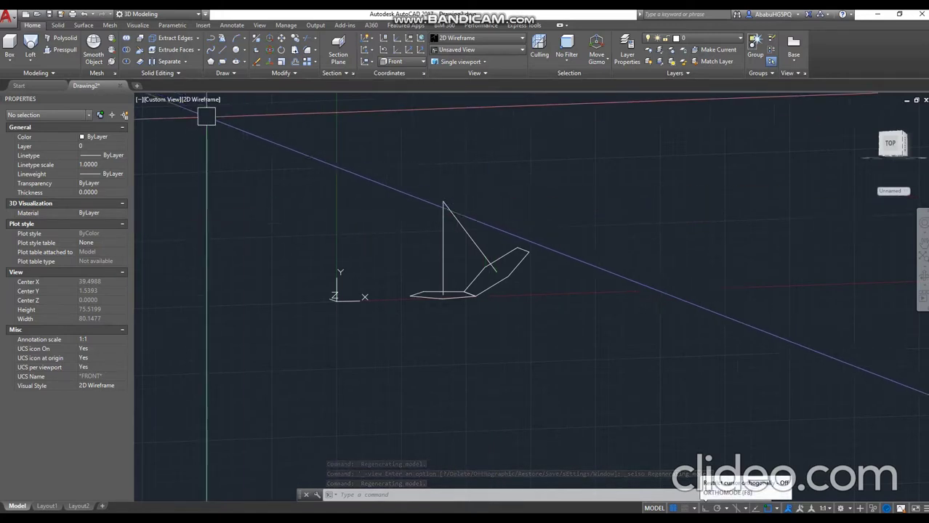
left_click(171, 100)
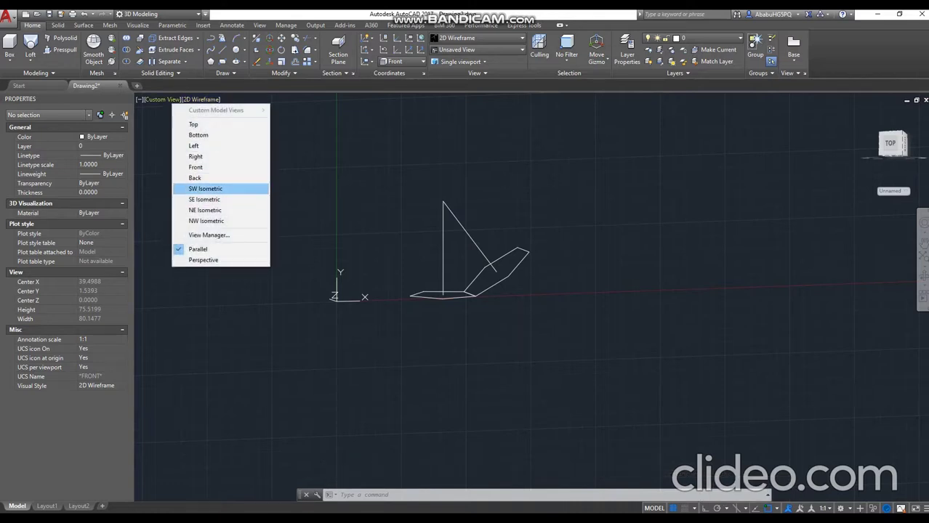
left_click(195, 178)
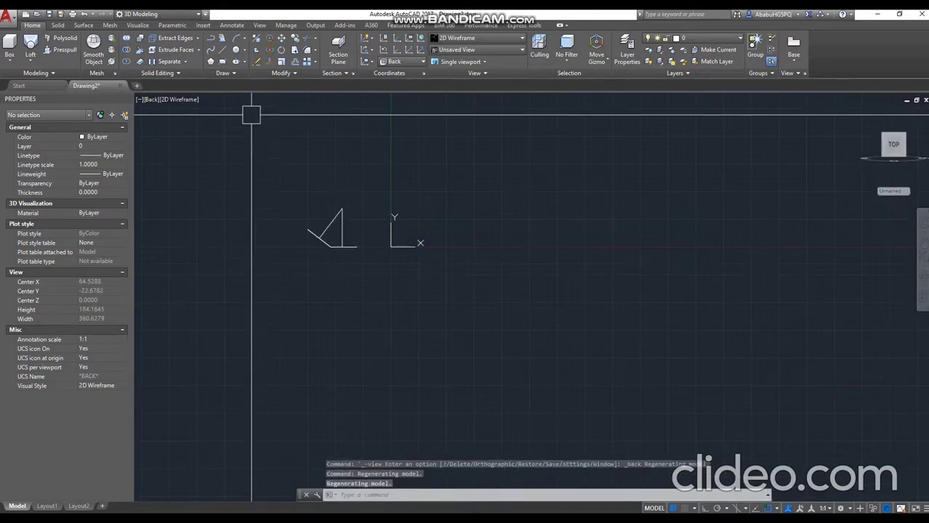
left_click(151, 100)
left_click(172, 124)
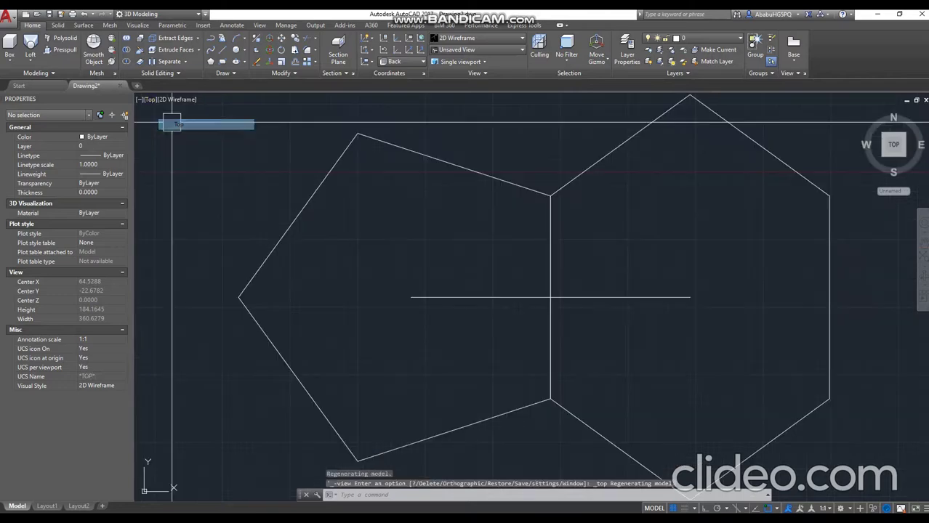
scroll(442, 270, "down", 8)
middle_click_drag(447, 336, 445, 294, "shift")
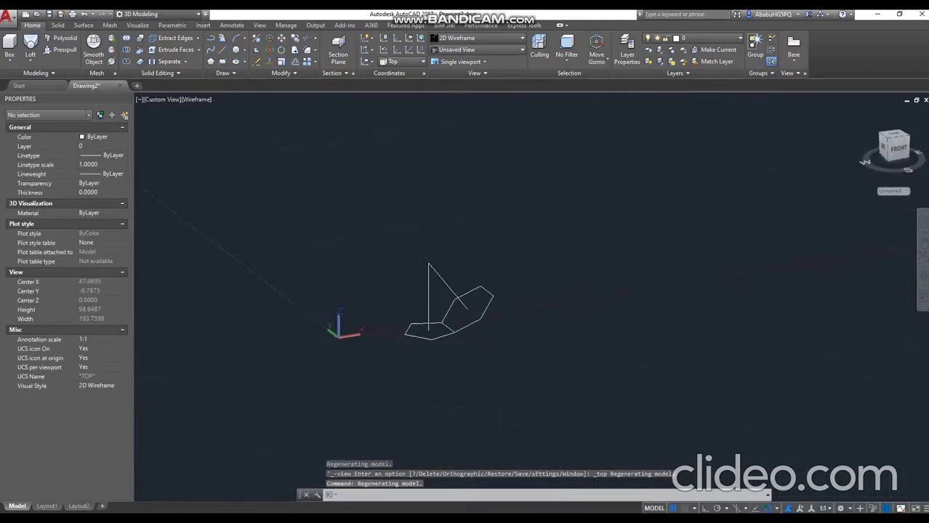
scroll(452, 311, "up", 3)
middle_click_drag(452, 311, 487, 336, "shift")
key("Escape")
key("Escape")
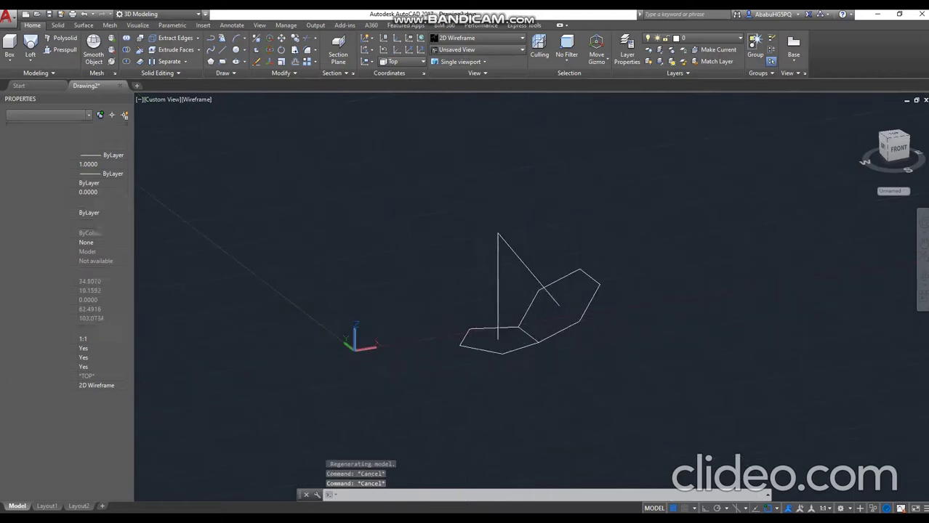
middle_click_drag(517, 306, 524, 282, "shift")
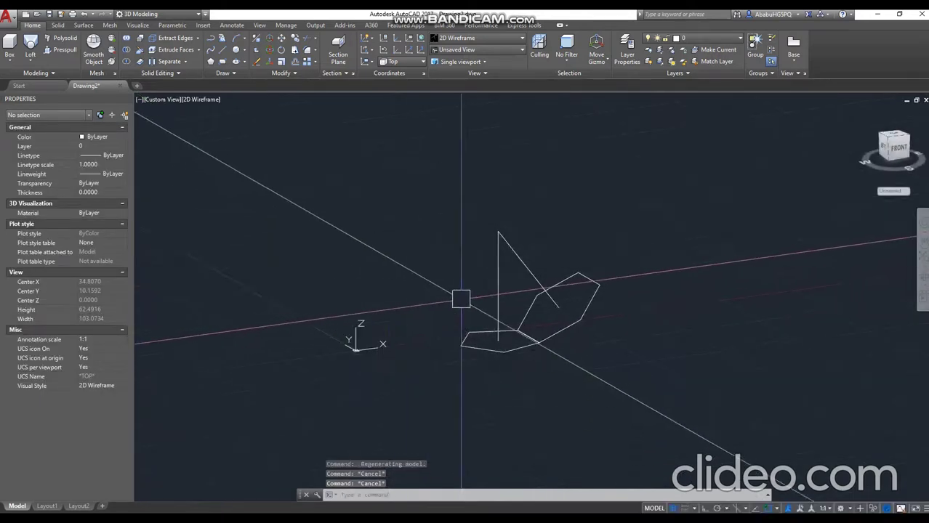
Loft the pentagon to the vertical line's top point, forming a pentagonal pyramid
left_click(30, 51)
scroll(481, 367, "up", 2)
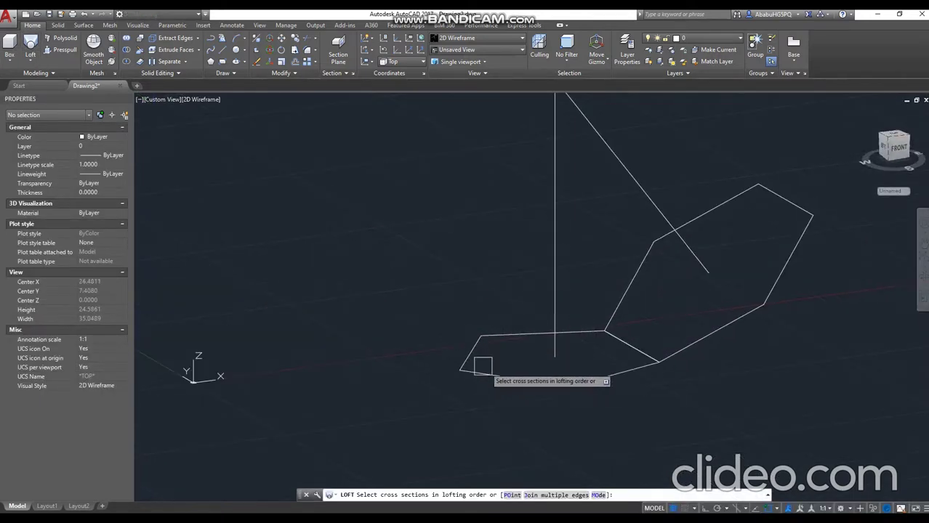
left_click(483, 366)
scroll(487, 363, "down", 2)
key("Return")
scroll(503, 354, "down", 3)
scroll(502, 354, "up", 3)
scroll(465, 378, "down", 1)
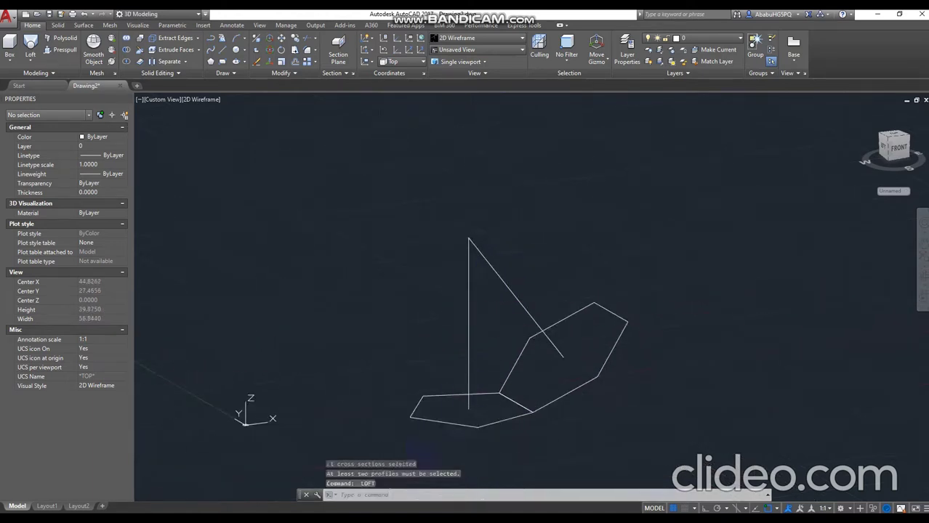
scroll(436, 399, "up", 1)
key("Return")
left_click(425, 413)
left_click(513, 495)
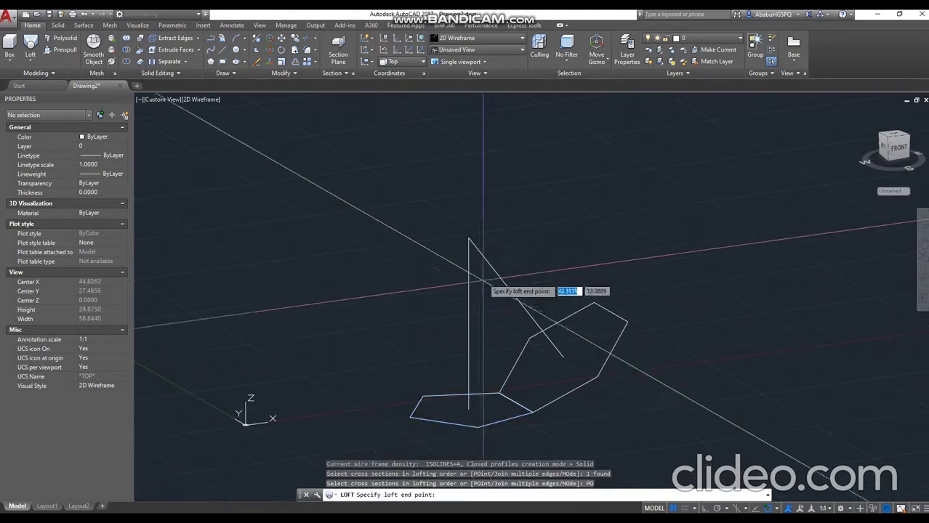
left_click(469, 238)
right_click(468, 239)
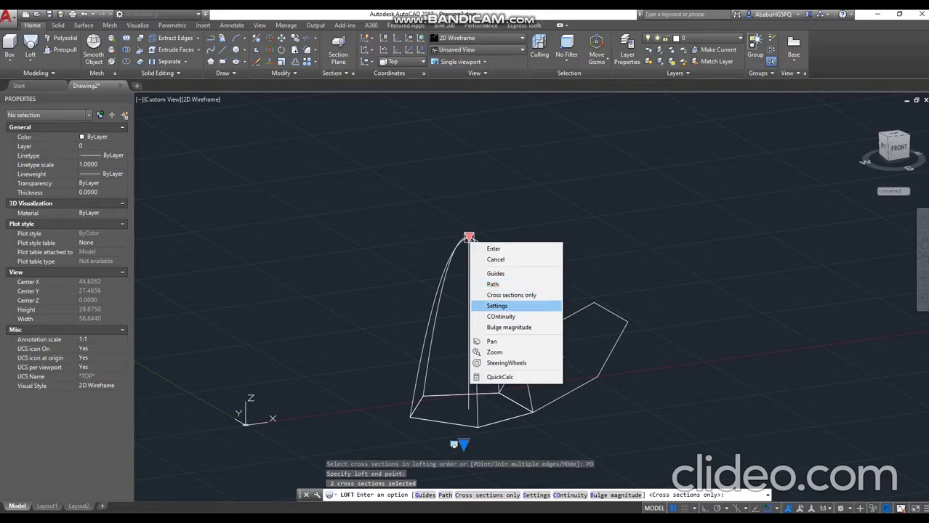
left_click(502, 306)
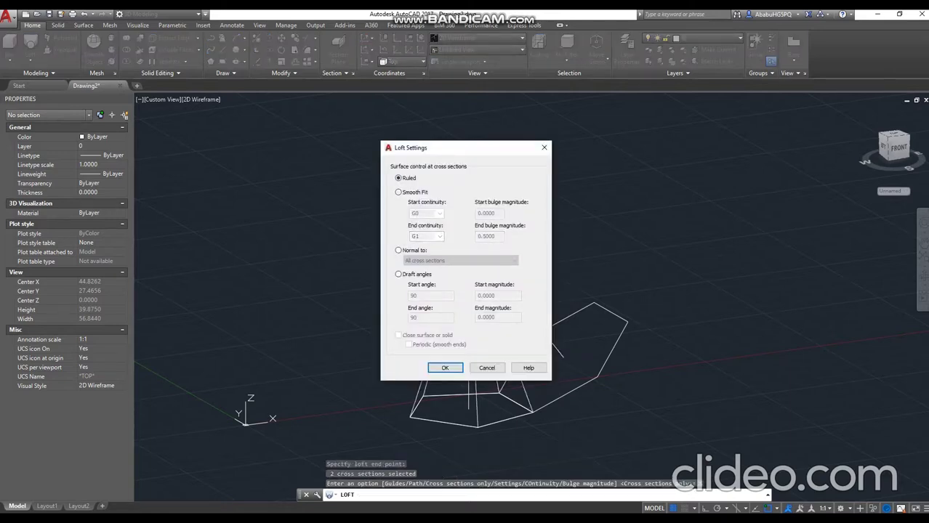
left_click(445, 368)
Loft the hexagon to the same apex point, forming a hexagonal pyramid
key("Return")
left_click(580, 314)
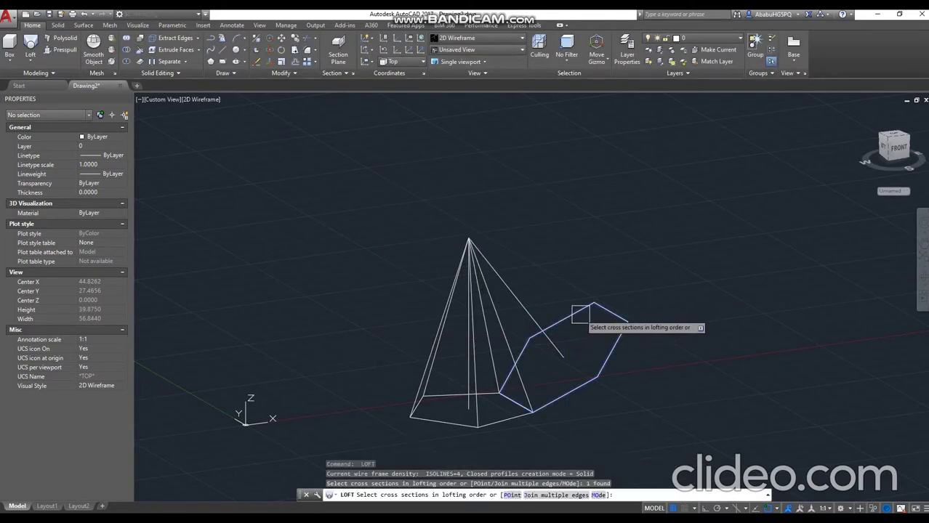
left_click(513, 494)
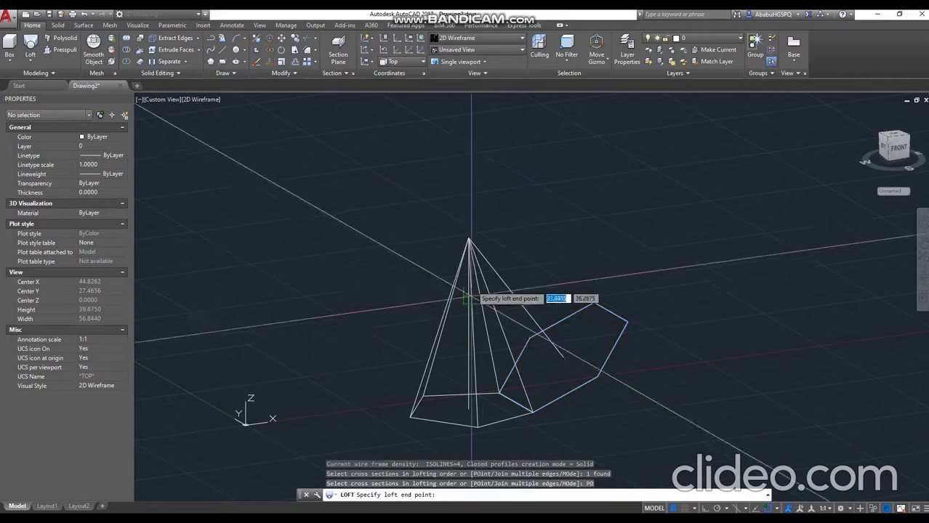
left_click(468, 238)
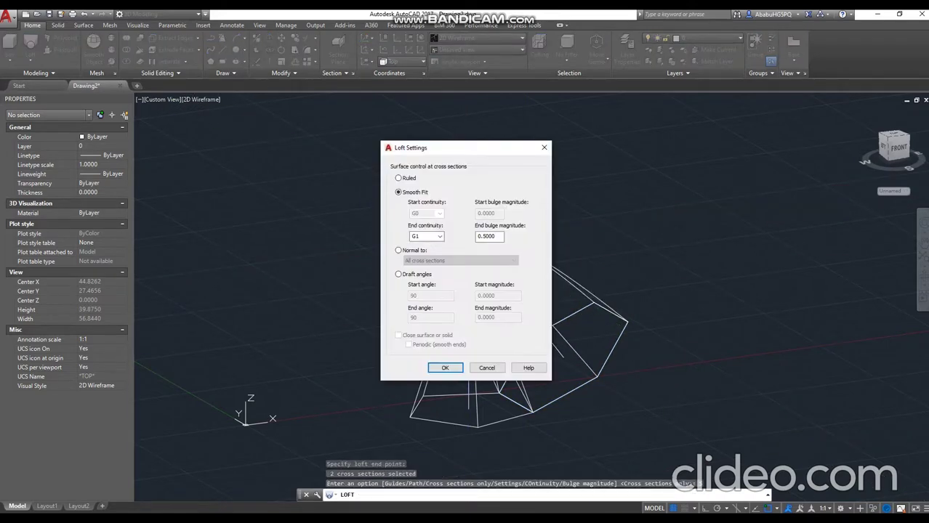
left_click(445, 368)
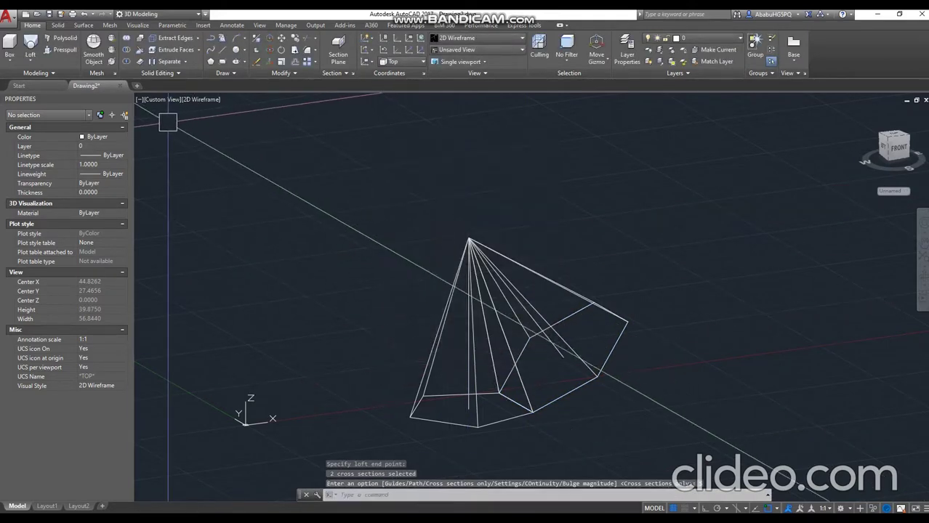
Preview the pyramids Shaded and Conceptual, return to 2D Wireframe, and view from the Front
left_click(182, 99)
left_click(218, 164)
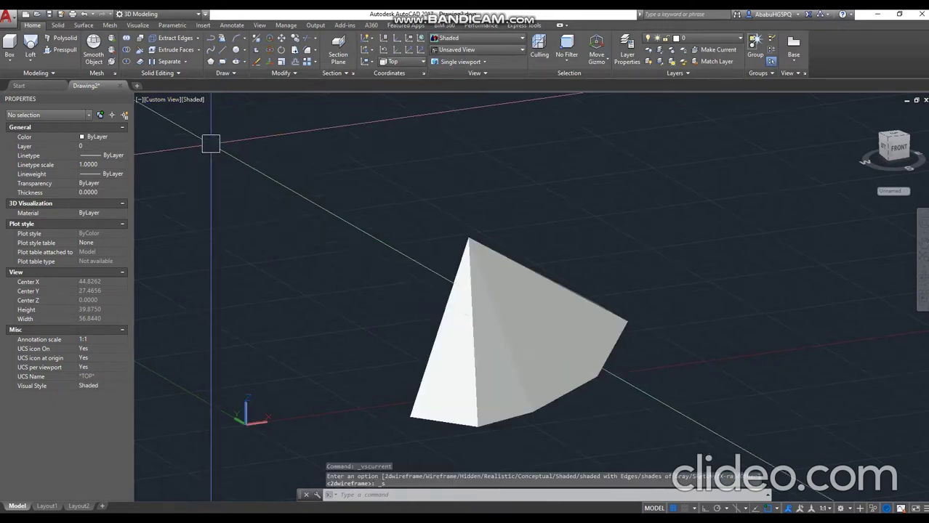
left_click(193, 98)
left_click(226, 133)
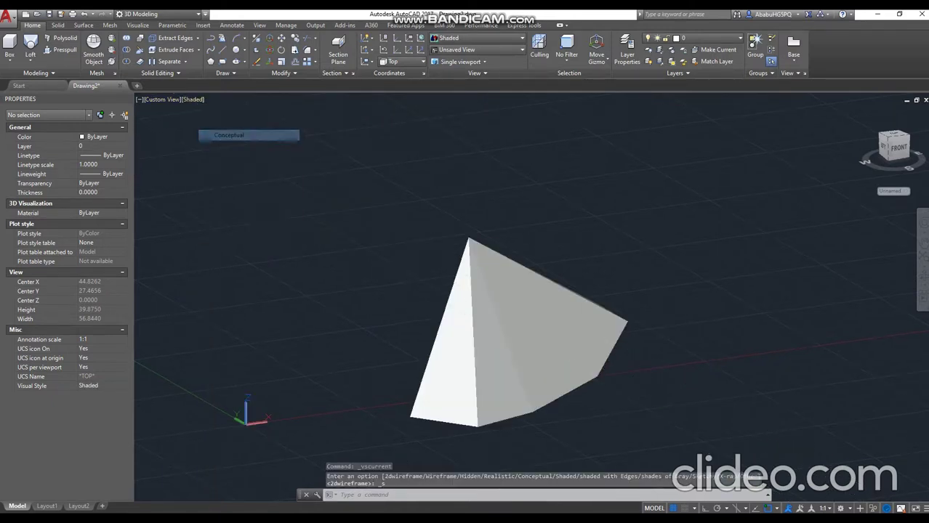
left_click(195, 99)
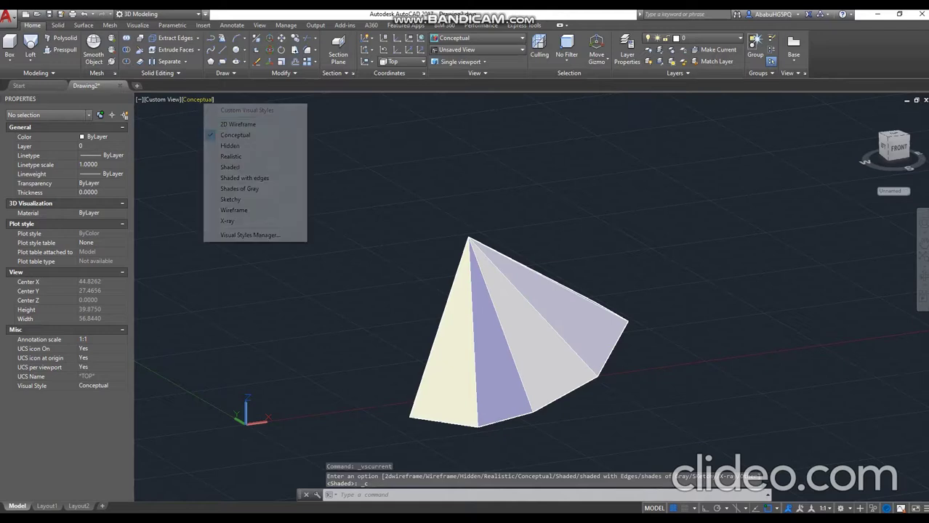
left_click(218, 121)
middle_click_drag(480, 305, 508, 315, "shift")
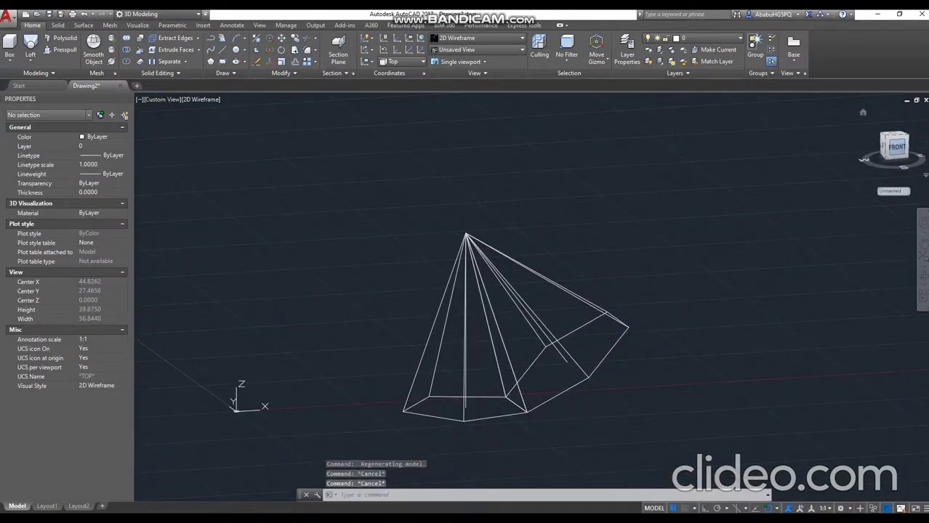
left_click(896, 147)
type("SPHERE")
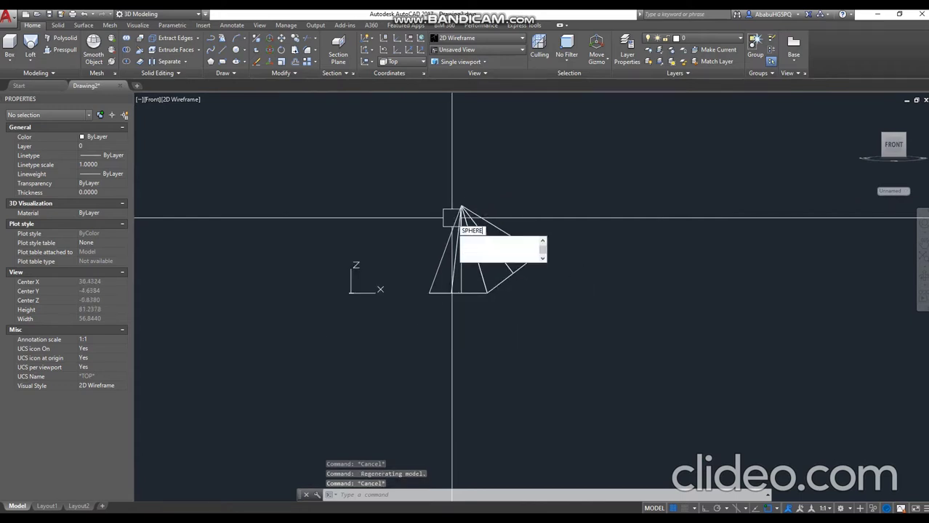
Draw an outer sphere and a second inner sphere, both centred on the pyramid apex
key("Return")
scroll(460, 208, "up", 2)
left_click(460, 203)
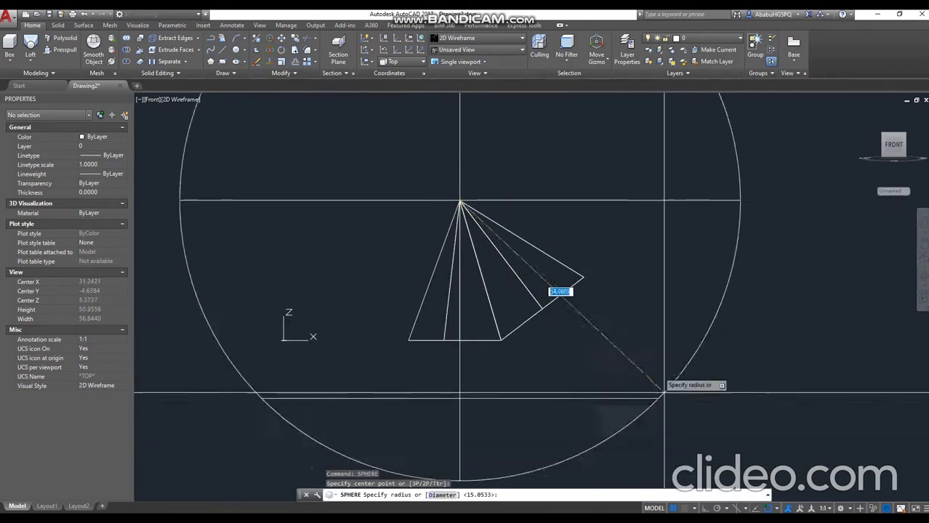
left_click(584, 231)
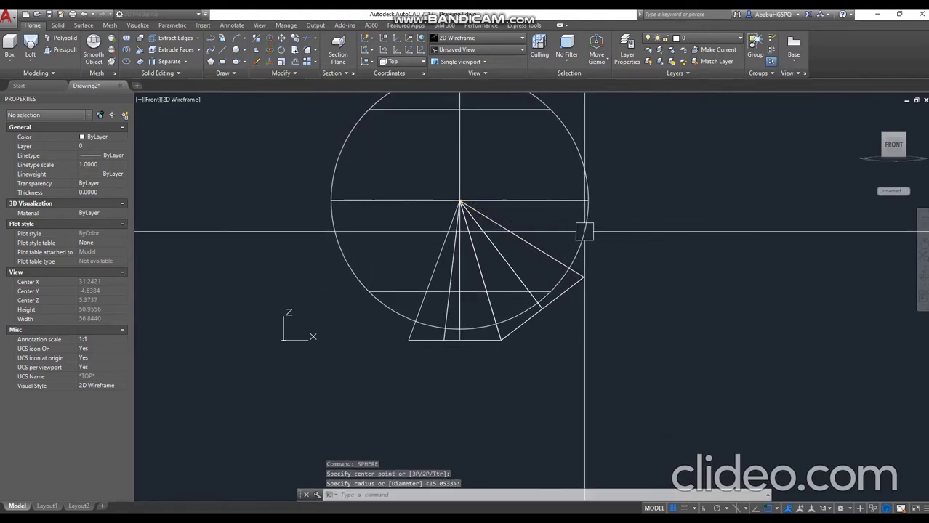
key("Return")
left_click(459, 202)
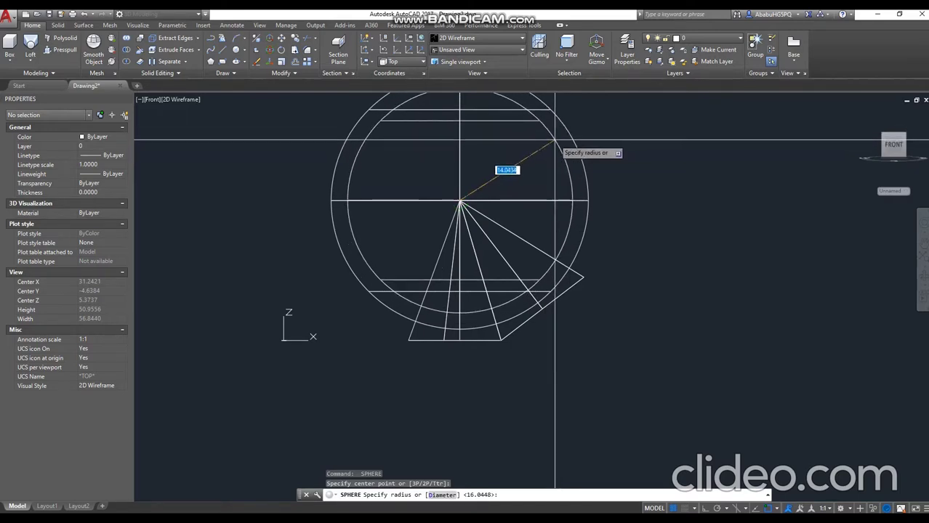
left_click(559, 148)
Abandon a started subtraction and erase the incorrect inner sphere with E
middle_click_drag(558, 172, 565, 253)
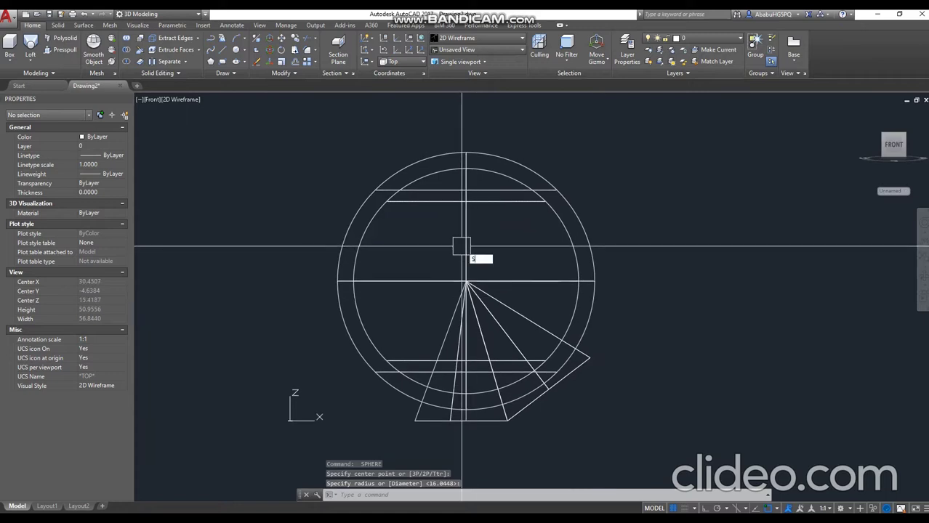
type("u")
key("Return")
scroll(378, 212, "up", 2)
left_click(367, 201)
key("Escape")
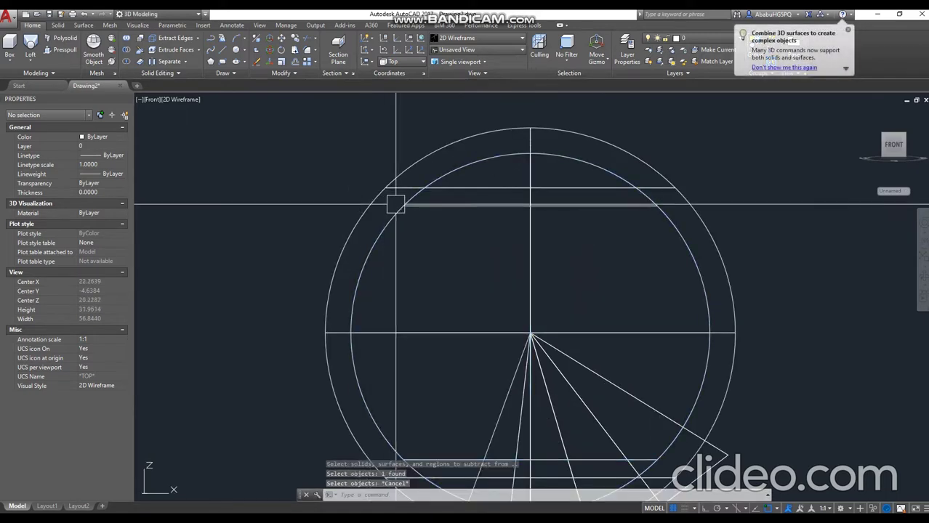
key("Escape")
left_click(404, 207)
type("e")
key("Return")
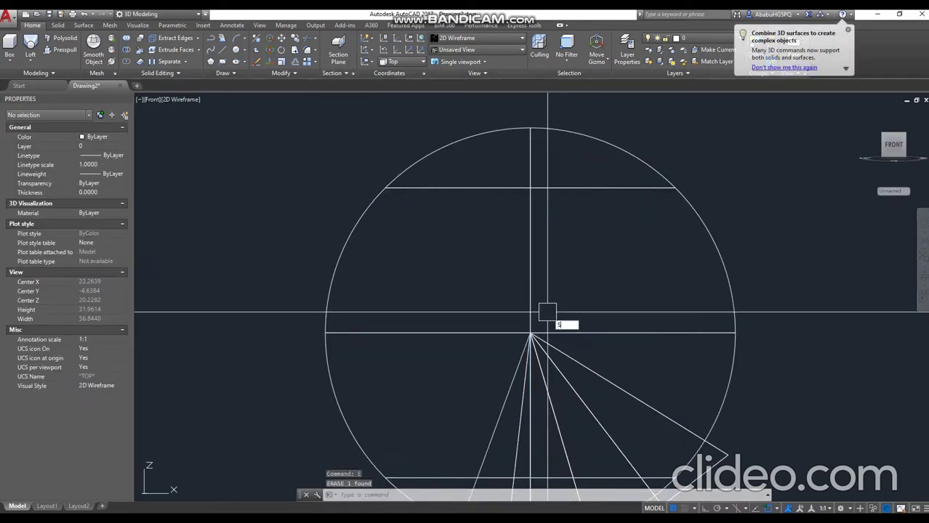
Redraw the inner sphere at the apex with a slightly smaller radius
key("Return")
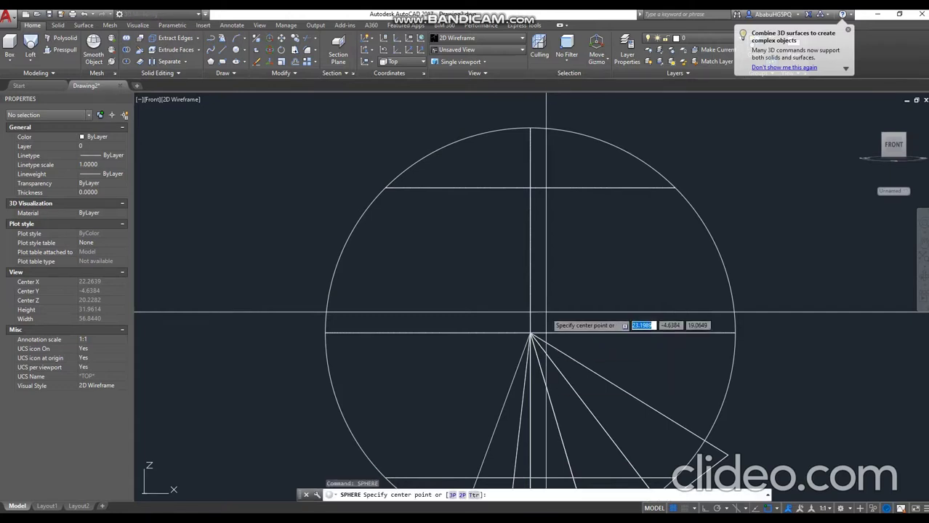
left_click(530, 332)
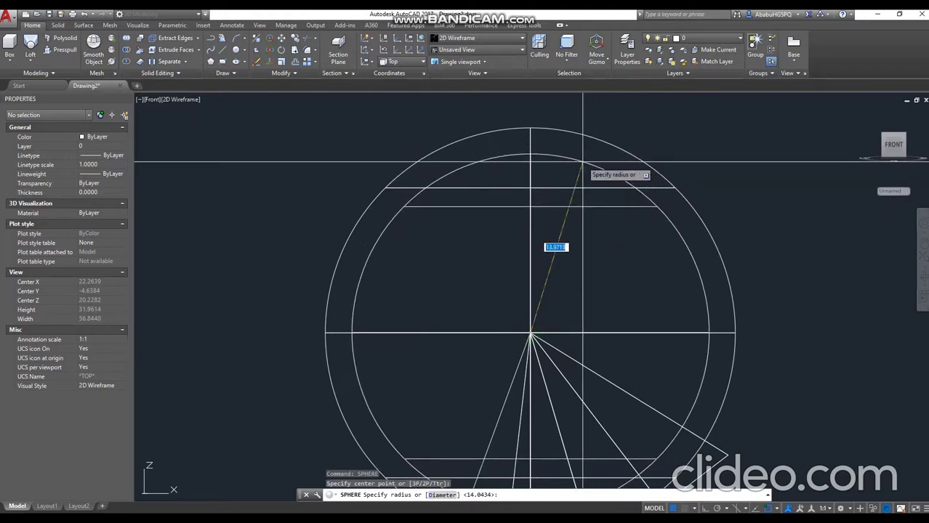
left_click(612, 169)
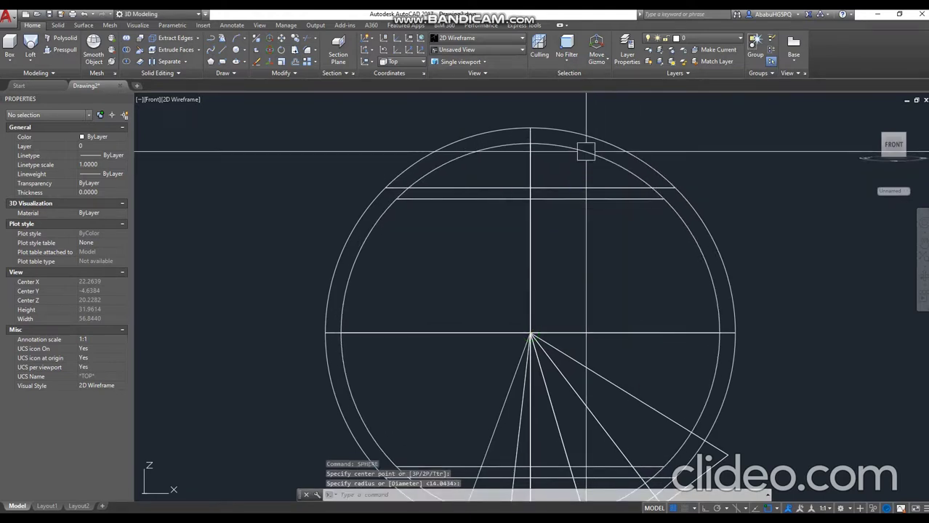
type("SUB")
key("Return")
Subtract the inner sphere from the outer sphere to leave a thin shell
left_click(369, 201)
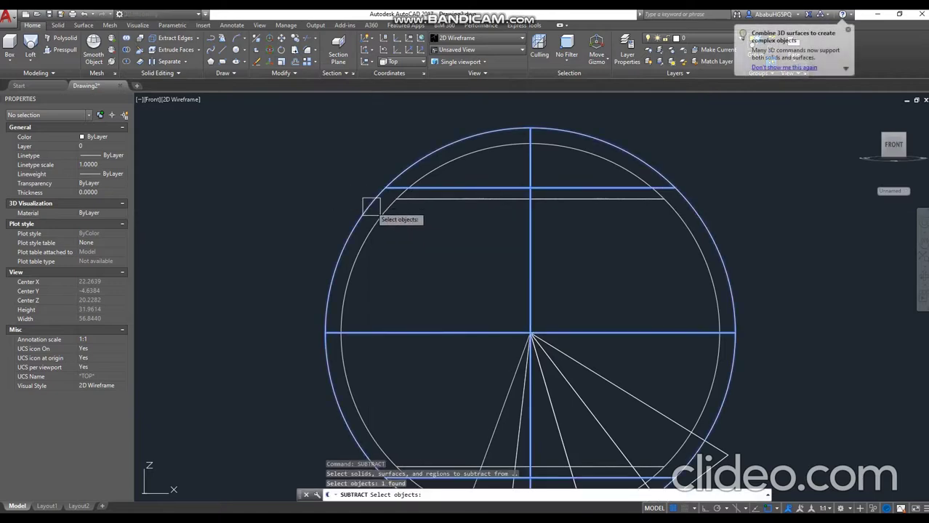
key("Escape")
left_click(382, 214)
type("c")
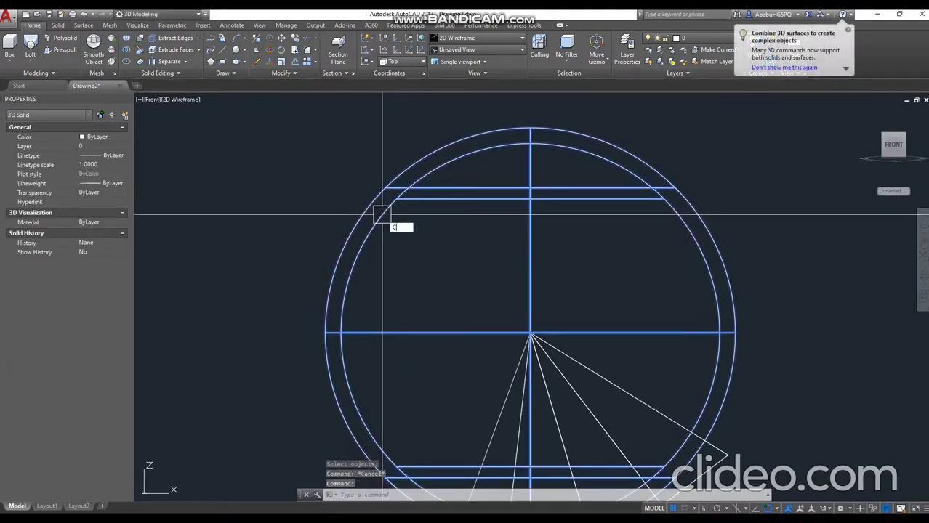
Start copying the spherical shell, then cancel and clear the selection
type("o")
key("Return")
left_click(532, 332)
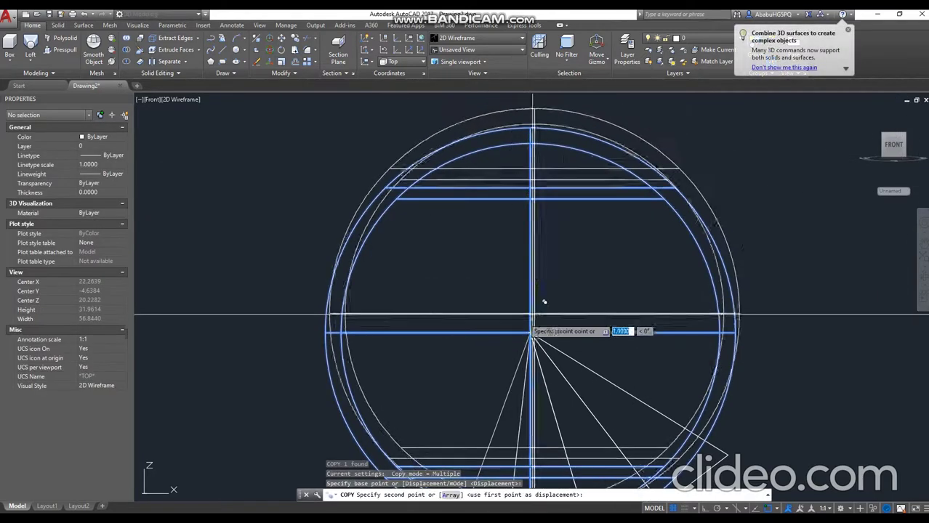
key("Escape")
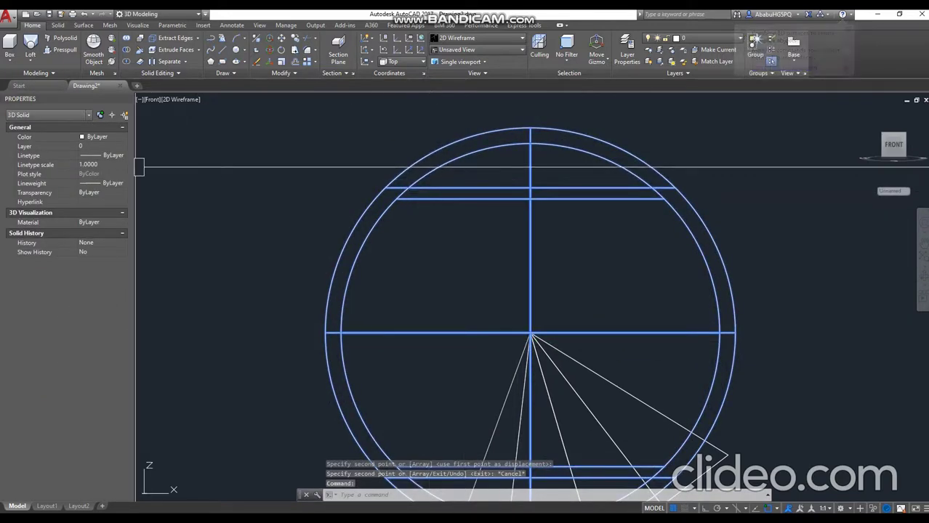
key("Escape")
left_click(393, 207)
type("E")
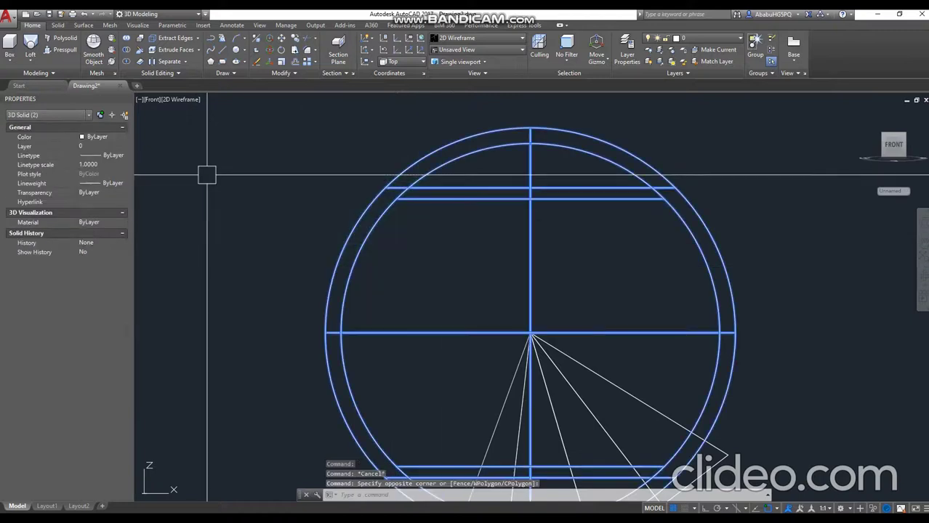
key("Escape")
key("Escape")
scroll(472, 190, "down", 2)
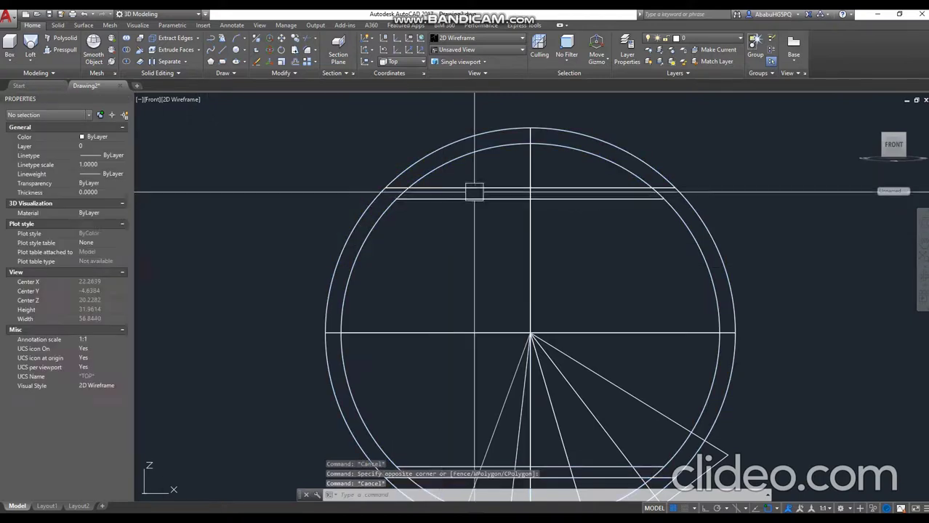
left_click(181, 99)
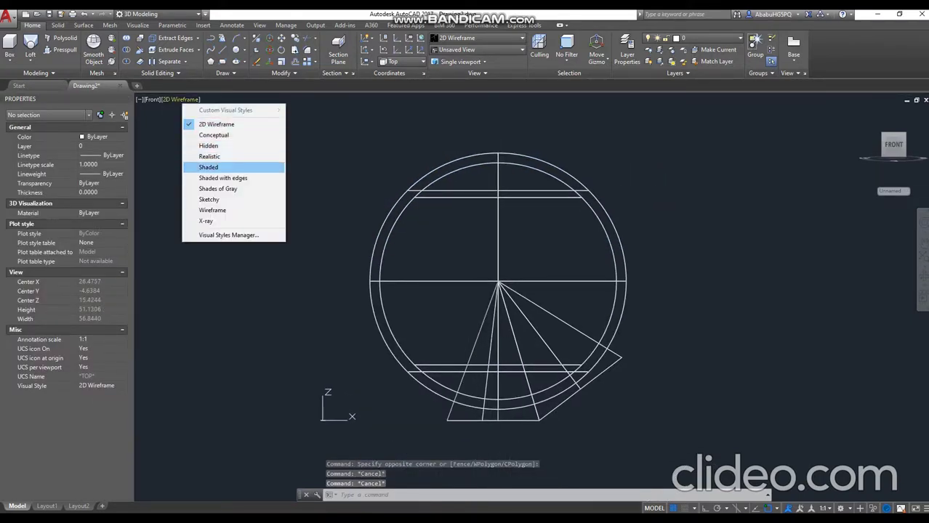
Switch to Shaded style and intersect the pentagonal pyramid with the spherical shell
left_click(208, 167)
mouse_move(627, 296)
middle_mouse_down("shift")
mouse_move(581, 291)
mouse_move(292, 151)
middle_mouse_up("shift")
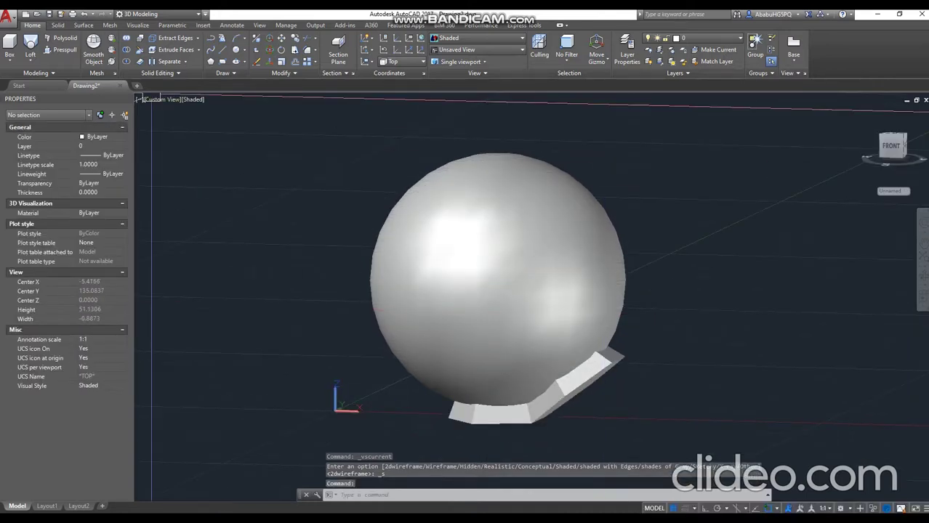
left_click(126, 61)
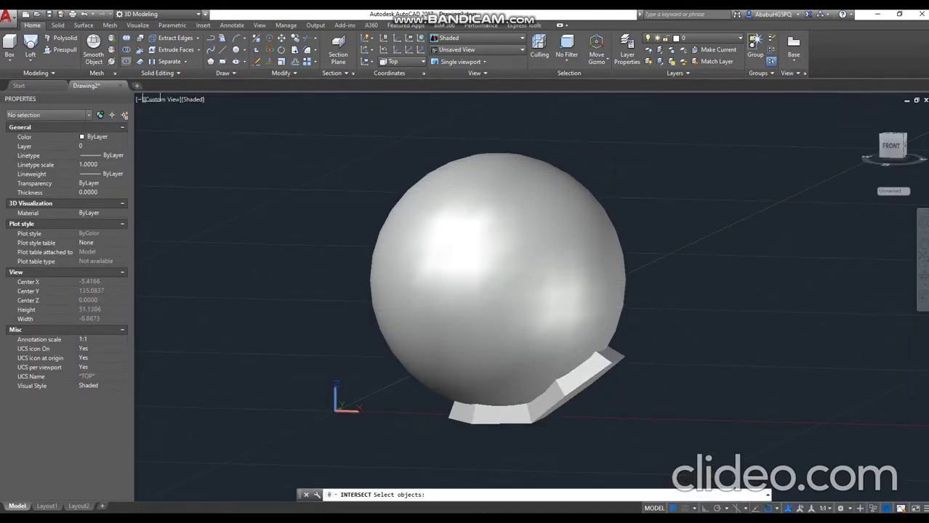
left_click(582, 394)
left_click(597, 296)
key("Return")
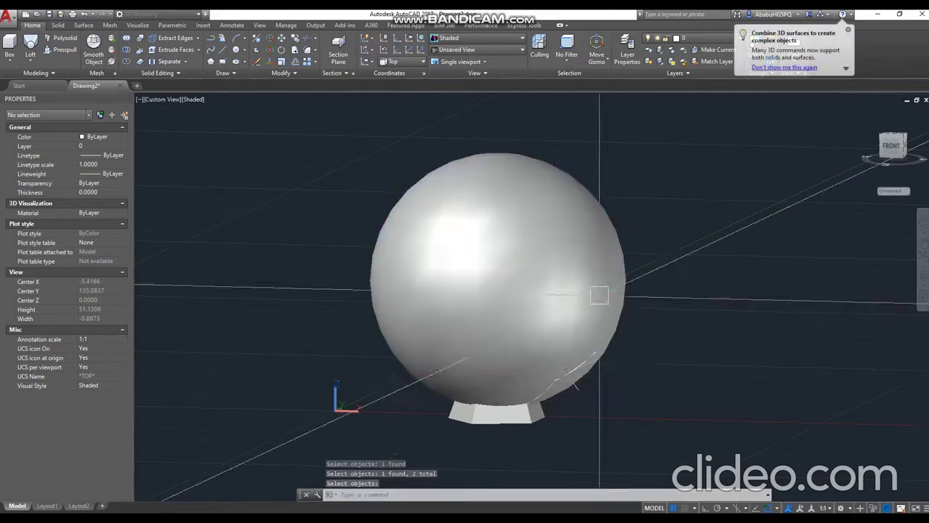
Intersect the hexagonal pyramid with the shell too, then orbit to inspect the curved tiles
key("Return")
left_click(468, 385)
left_click(418, 356)
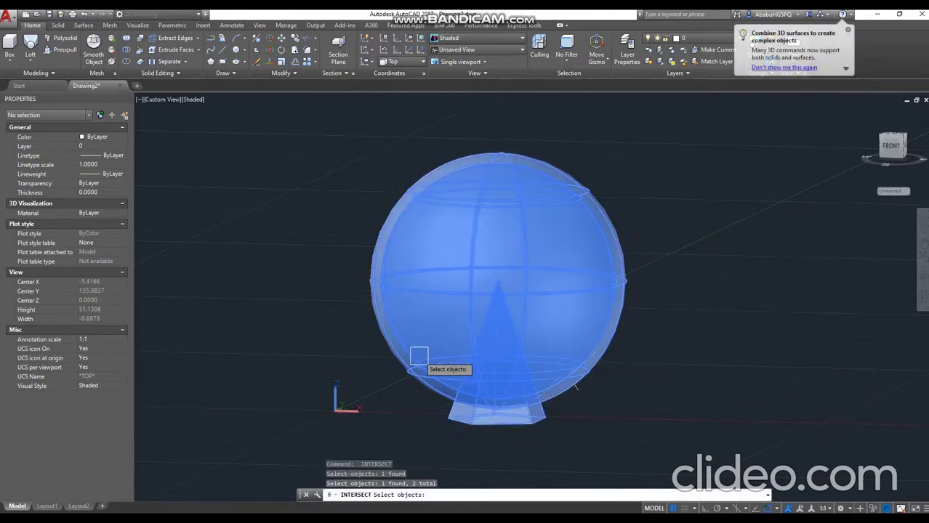
key("Return")
middle_click_drag(498, 286, 508, 291, "shift")
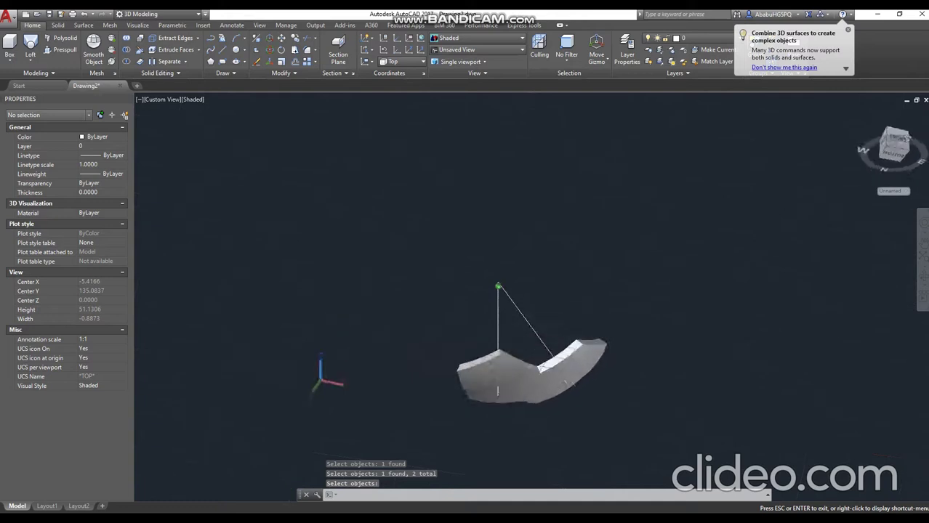
middle_click_drag(570, 384, 562, 305, "shift")
Look at the tiles from the Top view and turn Ortho on with F8
left_click(579, 341)
left_click(893, 137)
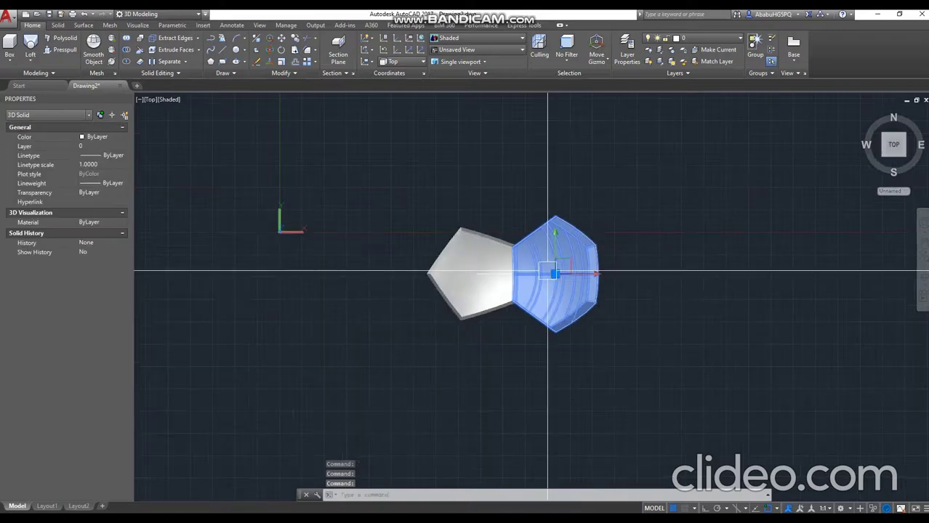
type("m")
key("Return")
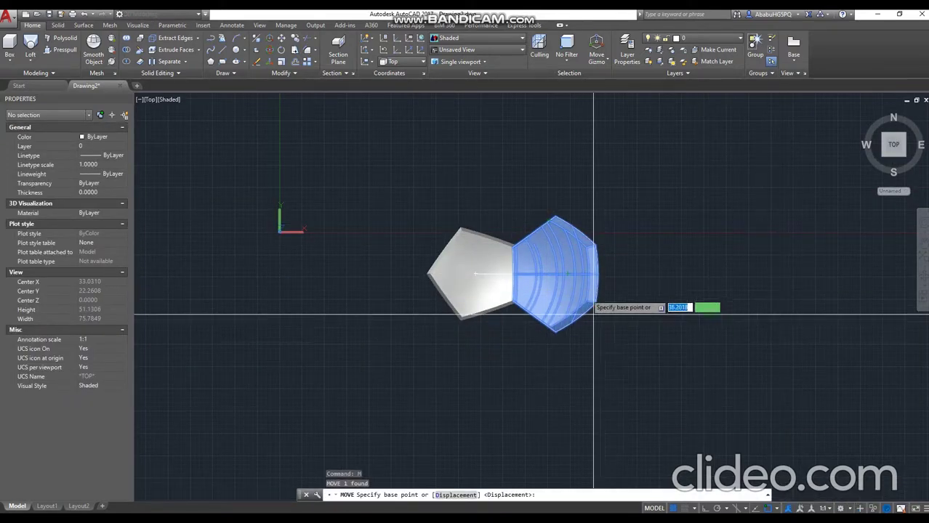
key("F8")
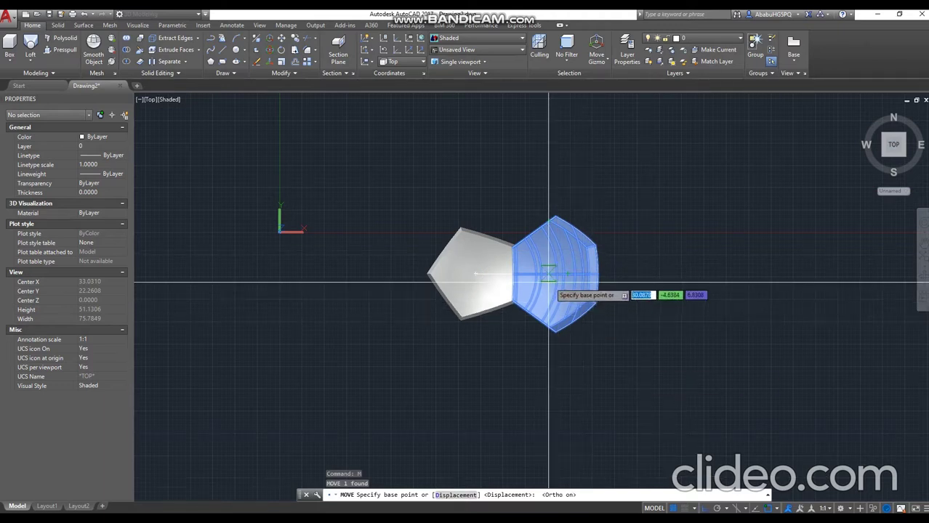
scroll(566, 276, "up", 3)
key("Escape")
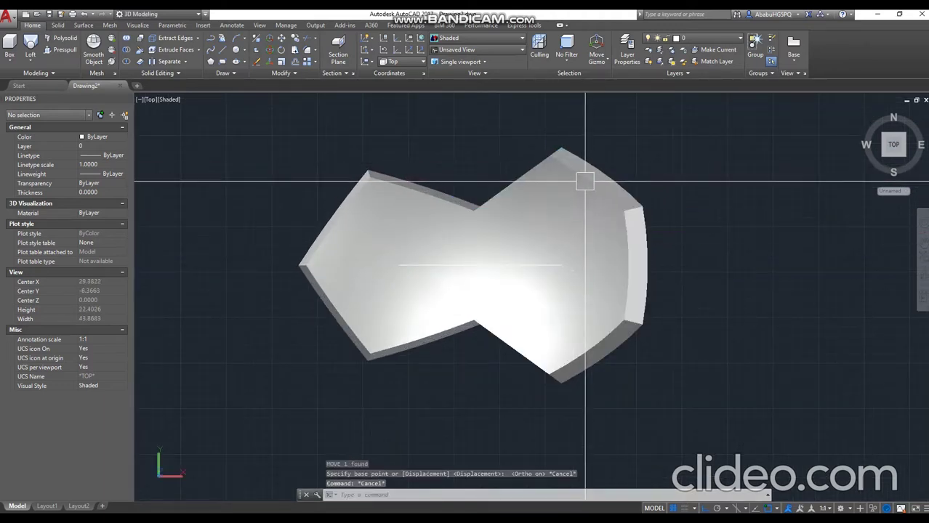
key("Return")
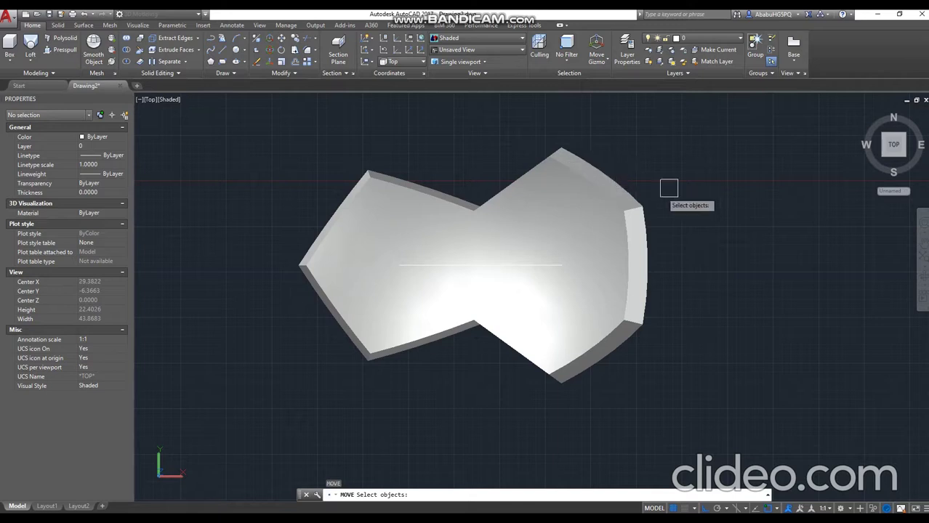
key("Escape")
key("Escape")
Move the hexagonal tile 2 units right from its edge point
key("Return")
left_click(625, 200)
key("Return")
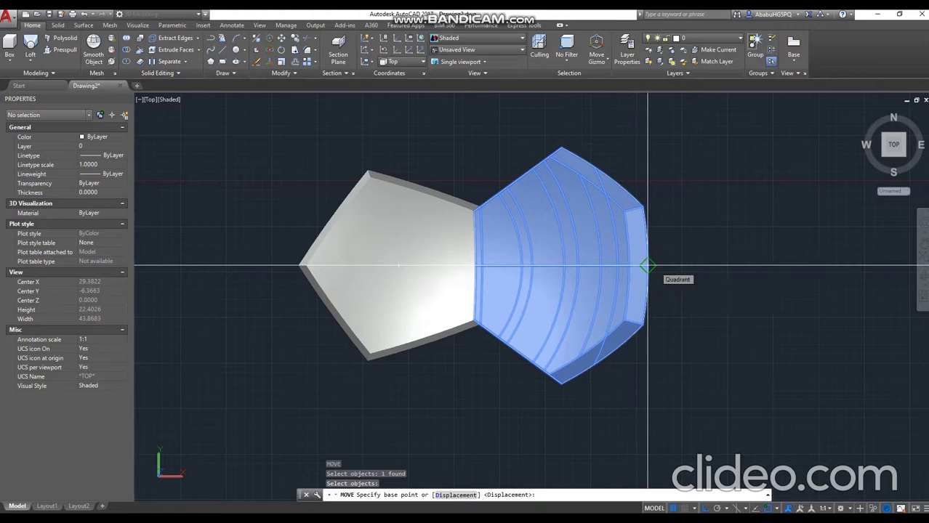
left_click(628, 266)
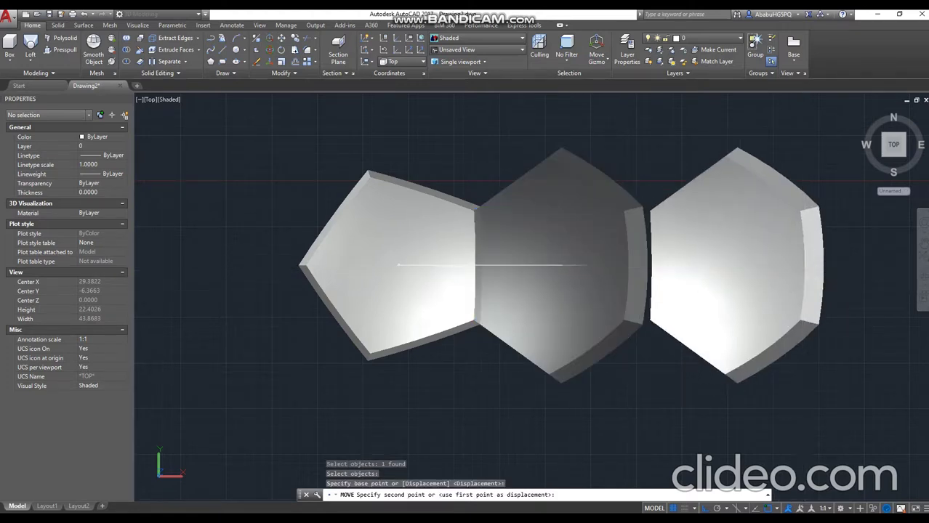
type("2")
key("Return")
middle_click_drag(598, 361, 474, 263, "shift")
type("FIL")
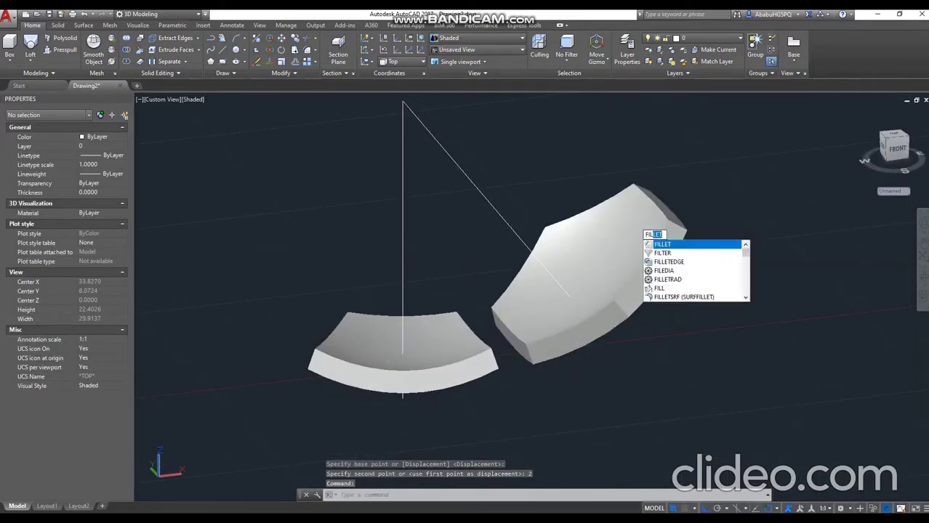
Round six edges of the hexagonal tile with a 0.2 fillet radius
key("Return")
key("Escape")
key("Escape")
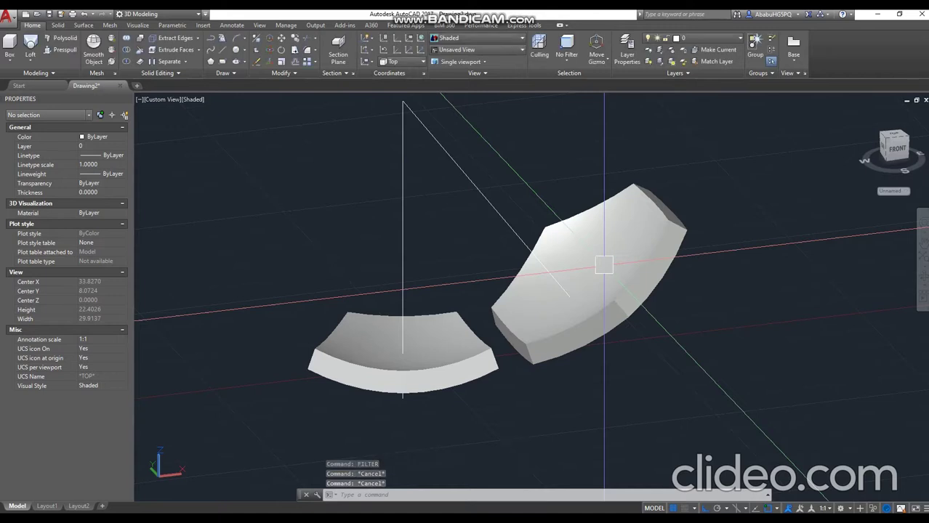
type("FILL")
key("Return")
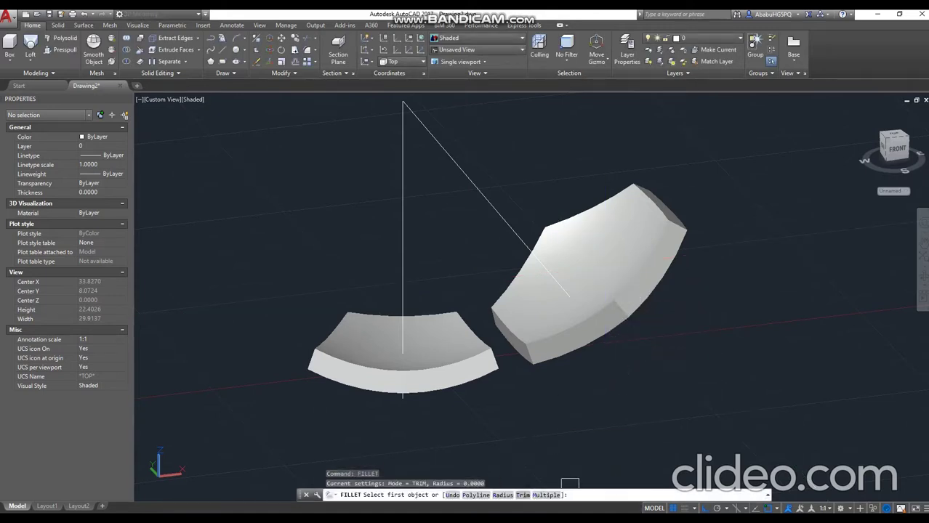
type("R")
key("Return")
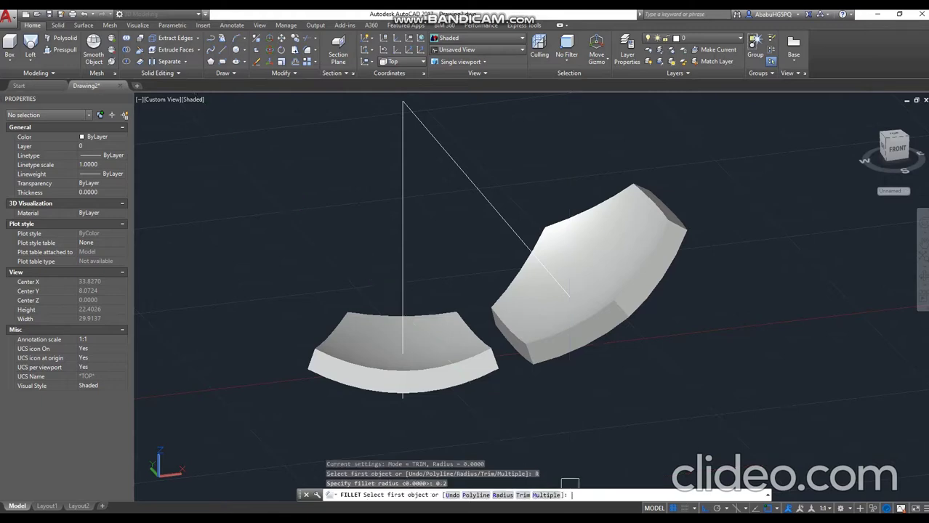
right_click(663, 372, "shift")
key("Escape")
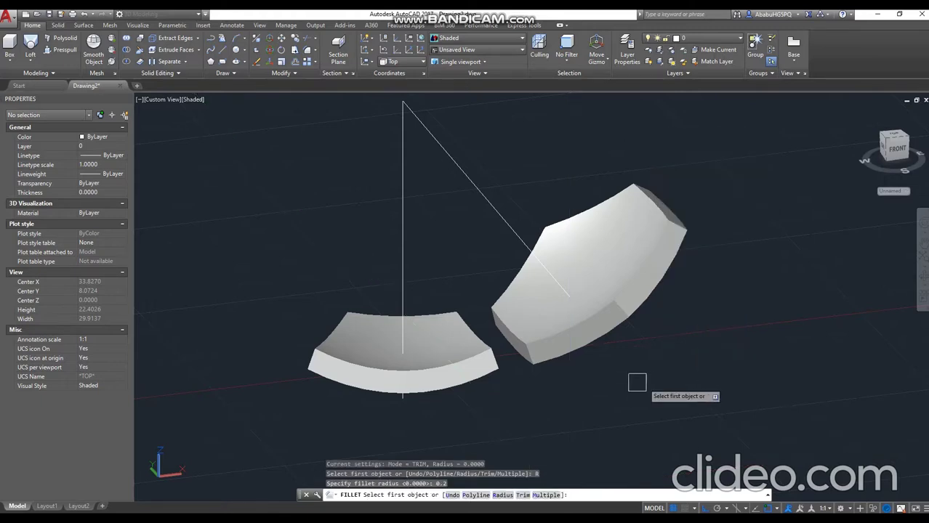
middle_click_drag(636, 378, 598, 325, "shift")
left_click(635, 277)
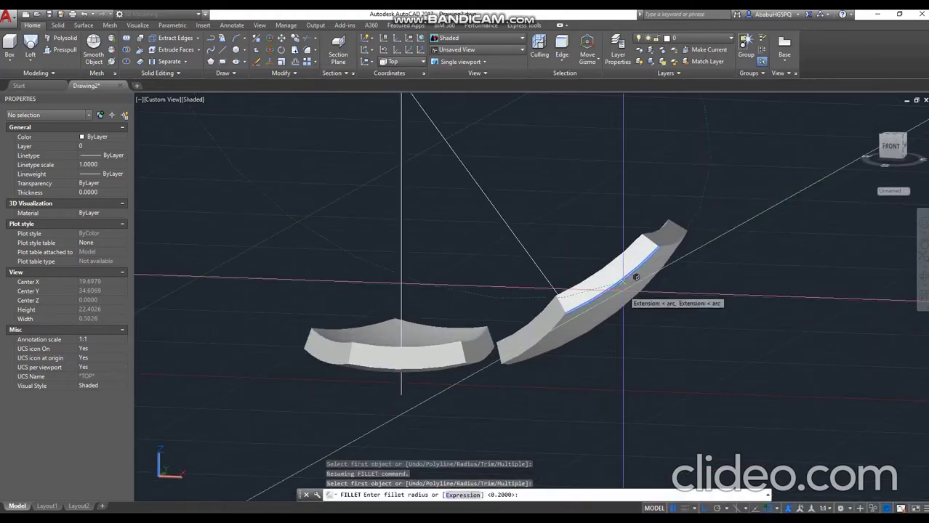
key("Return")
middle_click_drag(671, 351, 547, 233, "shift")
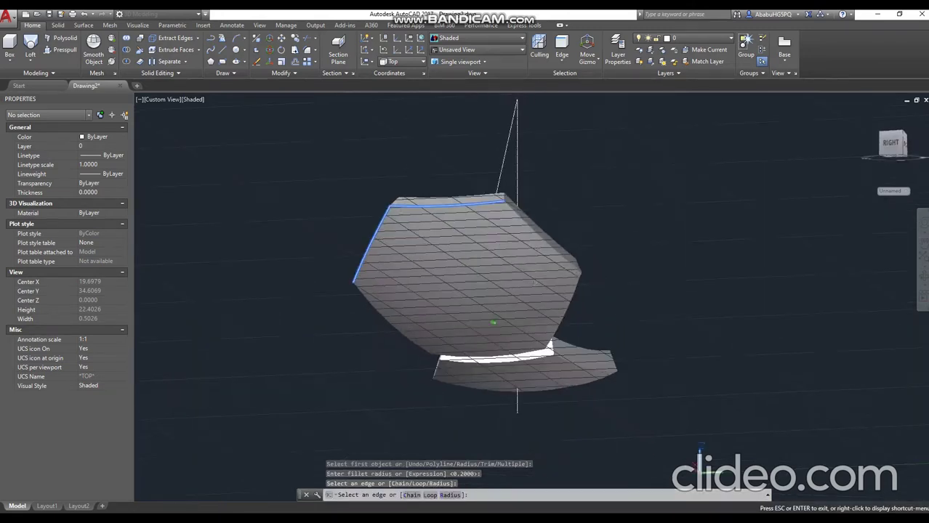
middle_click_drag(564, 311, 690, 313, "shift")
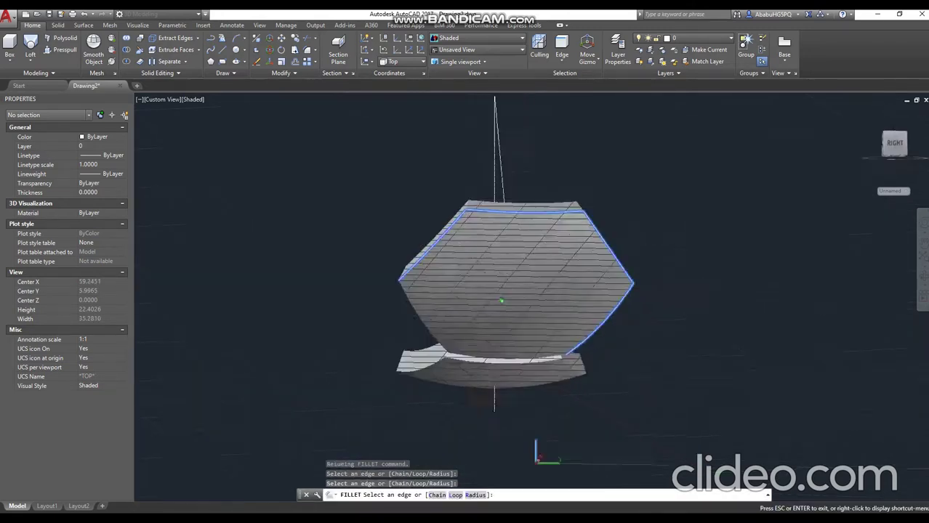
mouse_move(610, 313)
middle_mouse_down("shift")
mouse_move(535, 322)
mouse_move(574, 324)
mouse_move(581, 415)
mouse_move(552, 363)
middle_mouse_up("shift")
key("Return")
Fillet five edges of the pentagonal tile with the same 0.2 radius
scroll(595, 241, "up", 3)
mouse_move(632, 320)
middle_mouse_down("shift")
mouse_move(725, 228)
mouse_move(654, 305)
middle_mouse_up("shift")
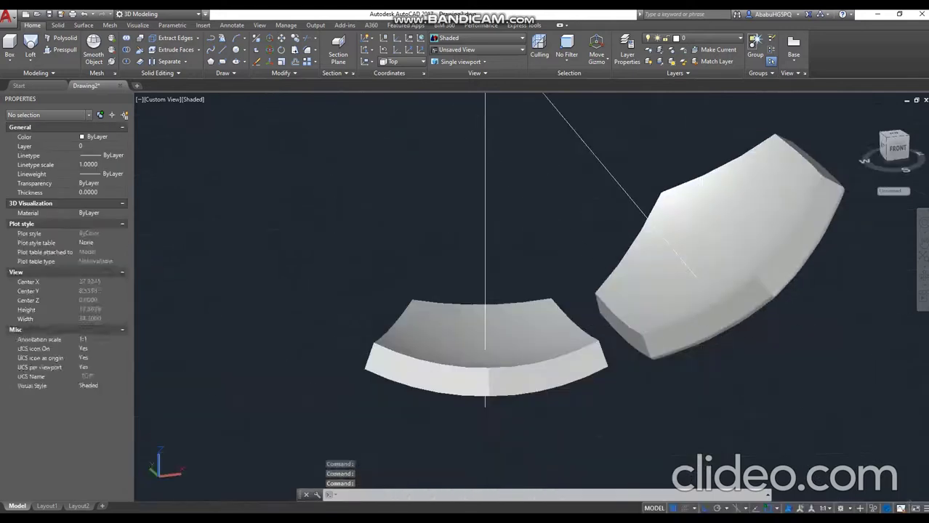
type("f")
key("Return")
left_click(527, 325)
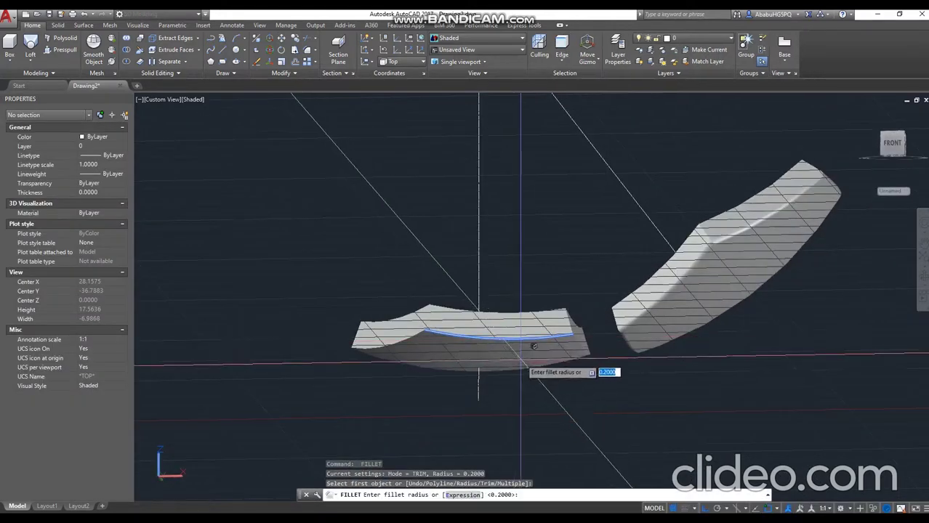
key("Return")
middle_click_drag(537, 326, 628, 242, "shift")
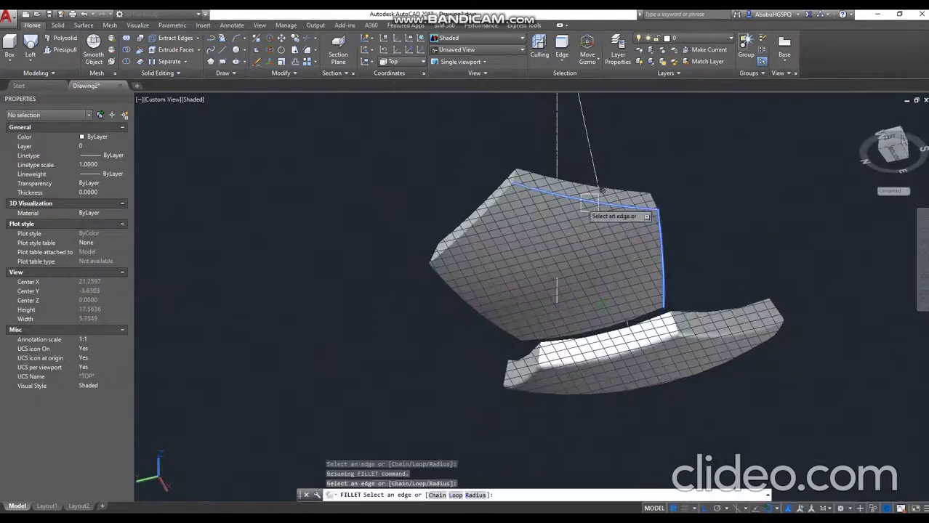
right_click(514, 248, "shift")
mouse_move(514, 248)
middle_mouse_down("shift")
mouse_move(473, 306)
mouse_move(500, 353)
mouse_move(683, 183)
middle_mouse_up("shift")
right_click(482, 301, "shift")
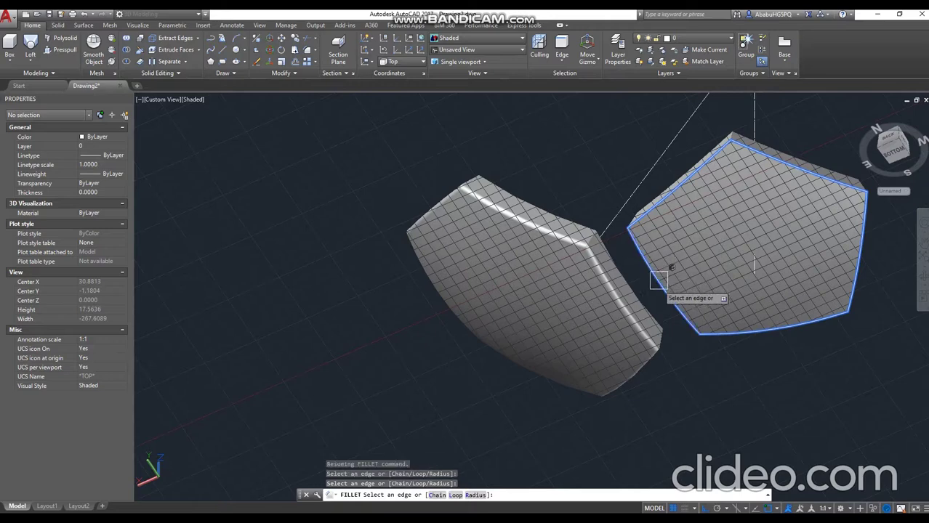
middle_click_drag(657, 280, 684, 380, "shift")
key("Return")
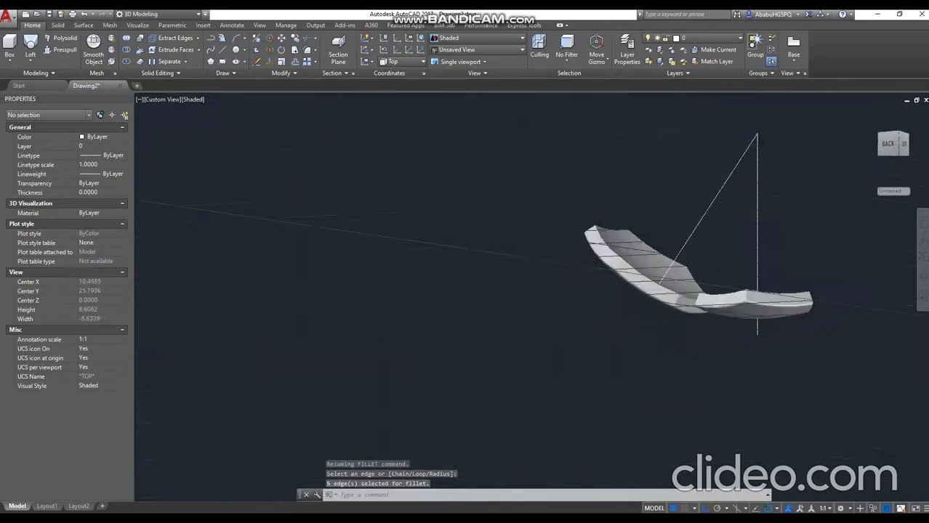
Orbit and zoom around the tiles to inspect the rounded edges
mouse_move(757, 290)
middle_mouse_down("shift")
mouse_move(713, 253)
mouse_move(779, 321)
mouse_move(578, 305)
mouse_move(709, 292)
middle_mouse_up("shift")
scroll(708, 292, "down", 5)
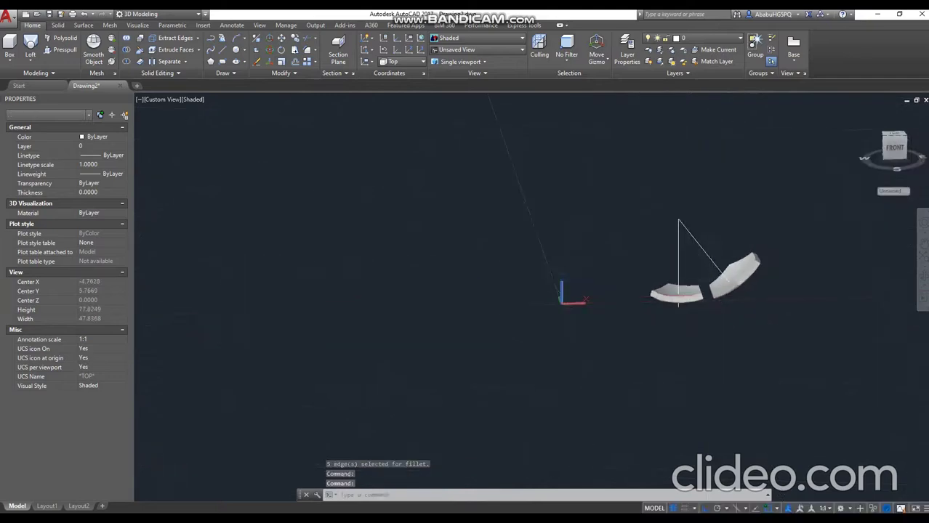
middle_click_drag(585, 299, 565, 321)
middle_click_drag(592, 289, 591, 289, "shift")
scroll(592, 289, "up", 3)
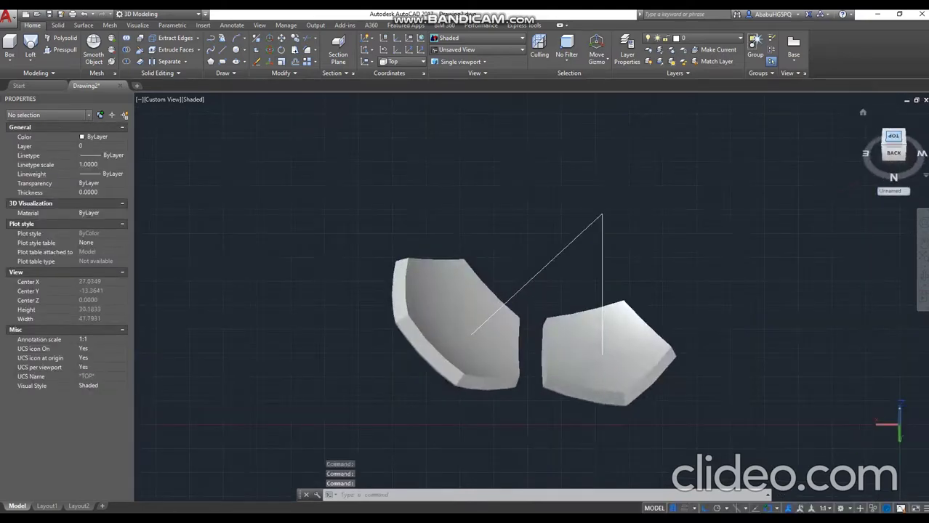
Rotate the top view a half turn, move the hexagonal tile, then undo that move
left_click(920, 114)
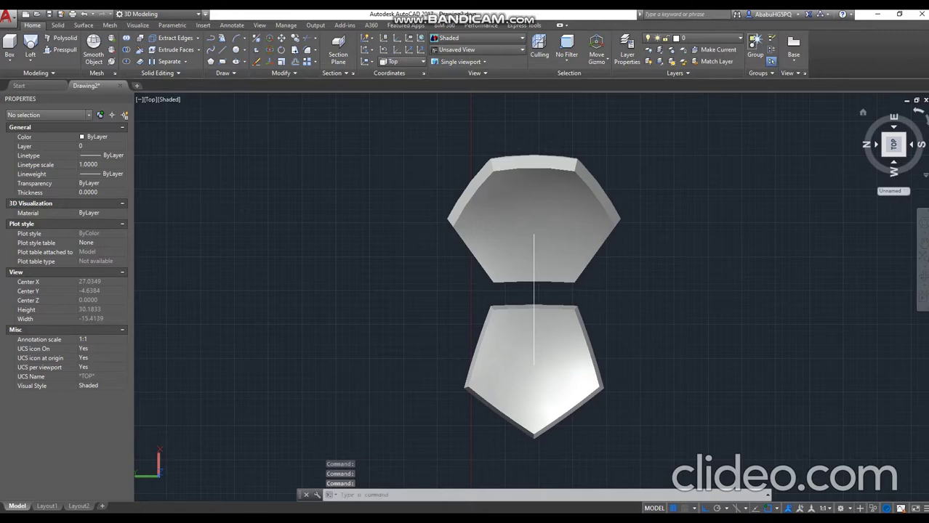
left_click(920, 114)
left_click(601, 238)
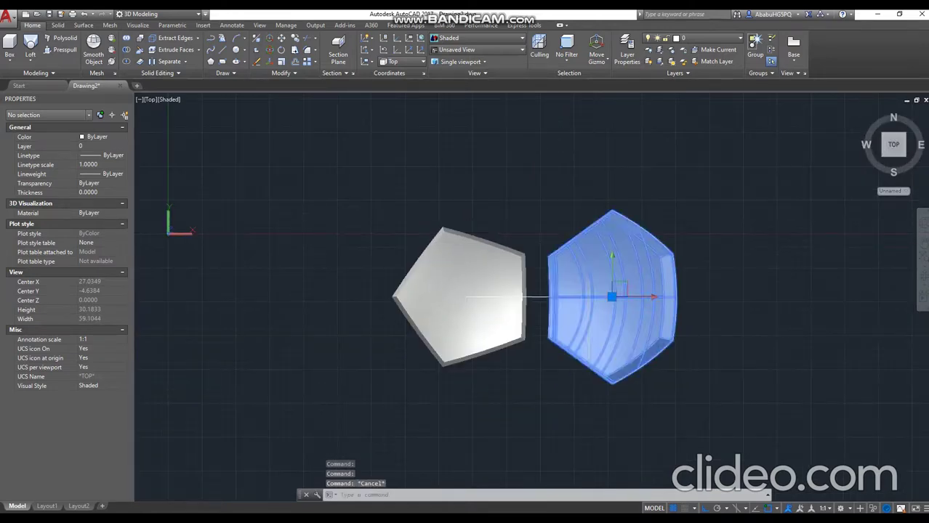
scroll(607, 296, "up", 2)
type("m")
key("Return")
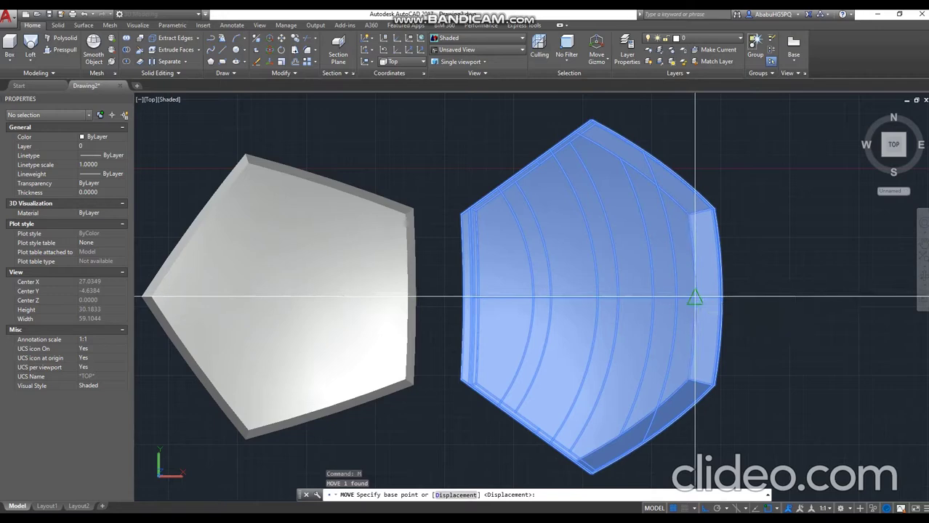
left_click(347, 297)
type("2")
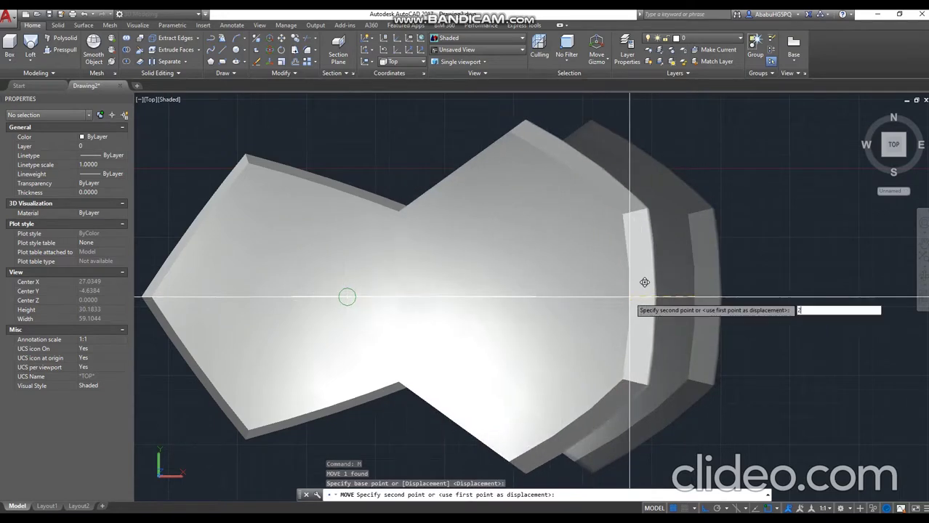
key("Return")
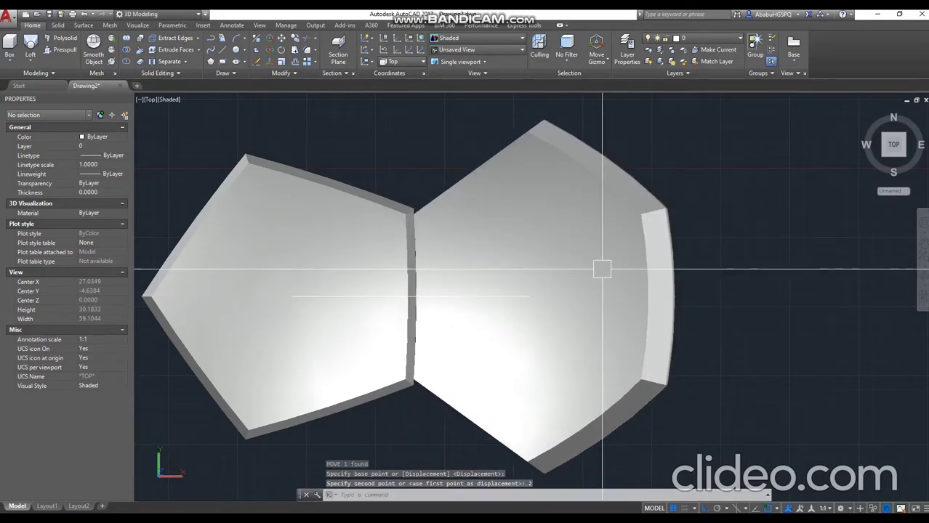
key("ctrl+z")
Move the hexagonal tile 2 units from its right edge so it meets the pentagon
left_click(708, 258)
type("m")
key("Return")
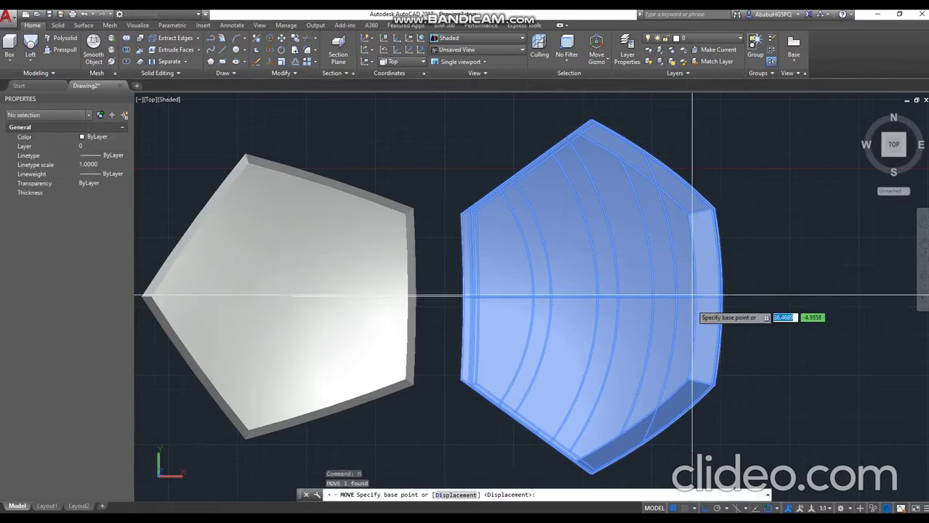
left_click(699, 294)
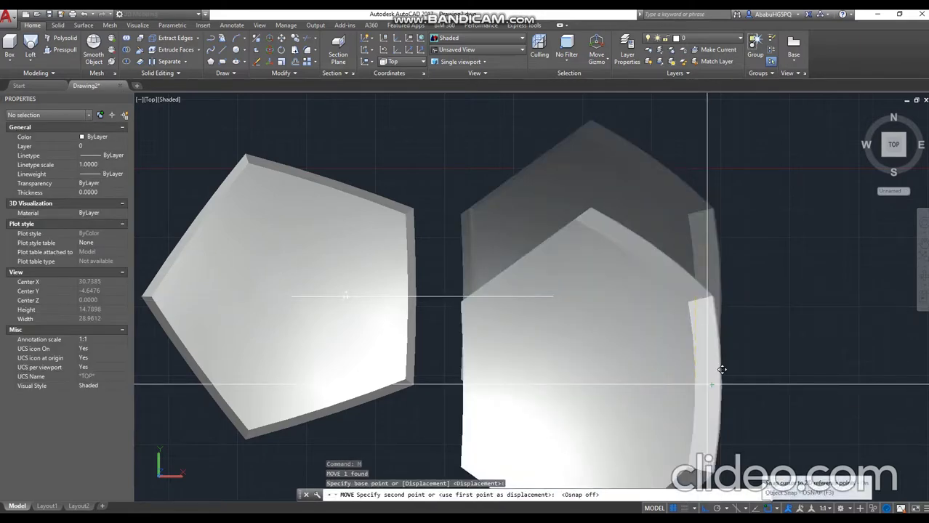
type("2")
key("Return")
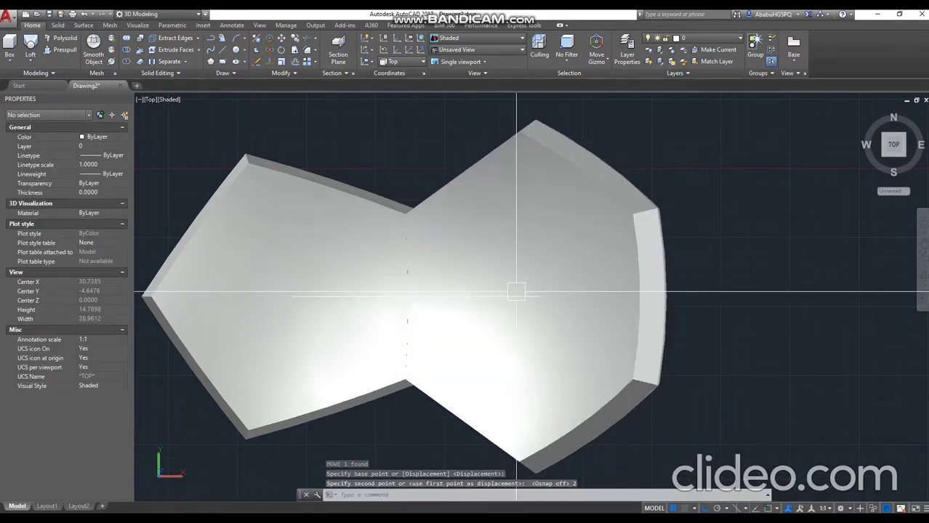
middle_click_drag(517, 357, 389, 279, "shift")
key("Escape")
Create layer B with colour 250 and assign the pentagonal tile to it
left_click(370, 418)
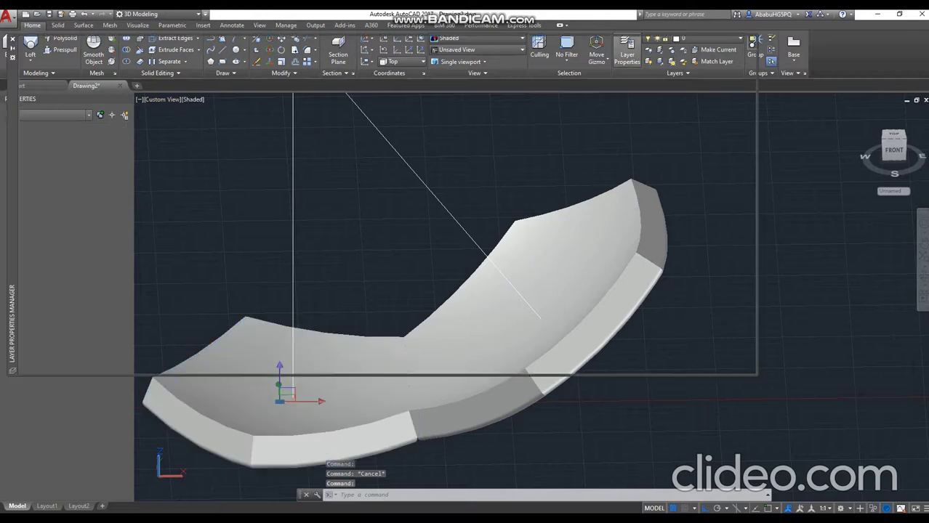
type("la")
key("Return")
key("alt+n")
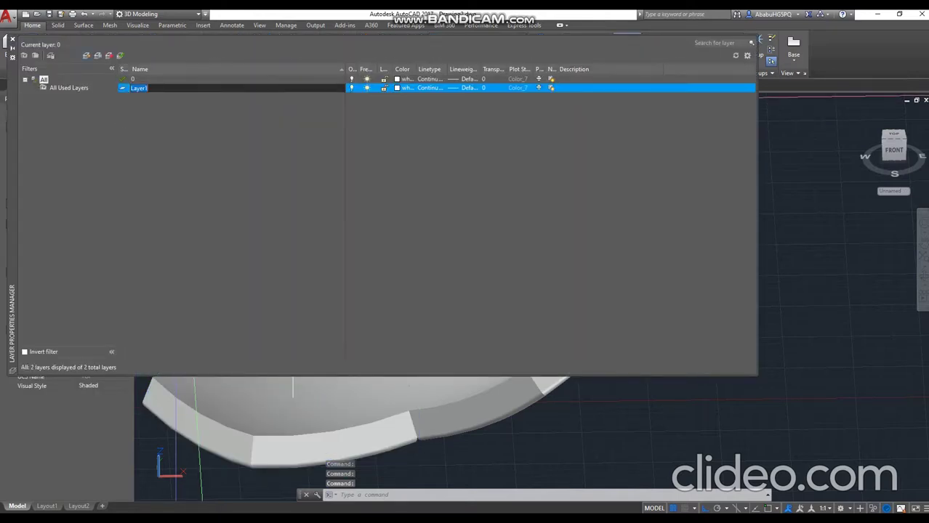
type("B")
left_click(402, 88)
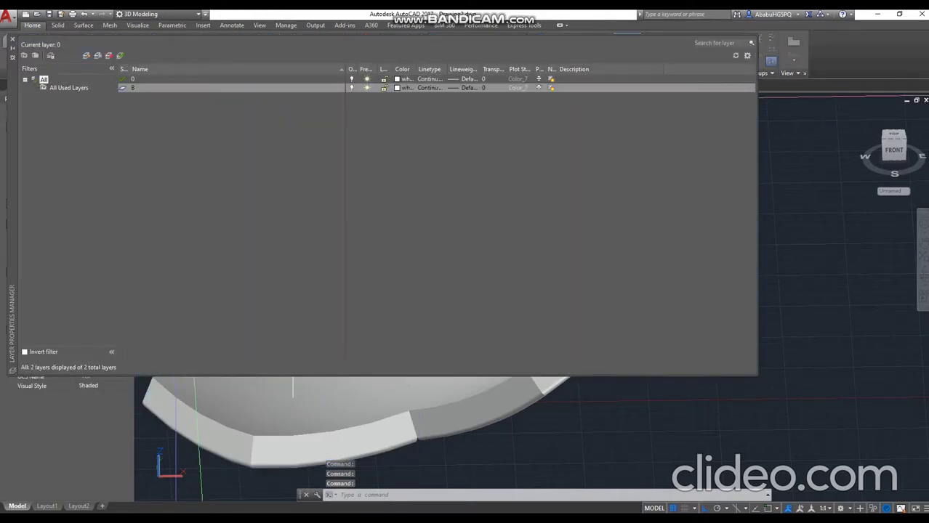
key("Return")
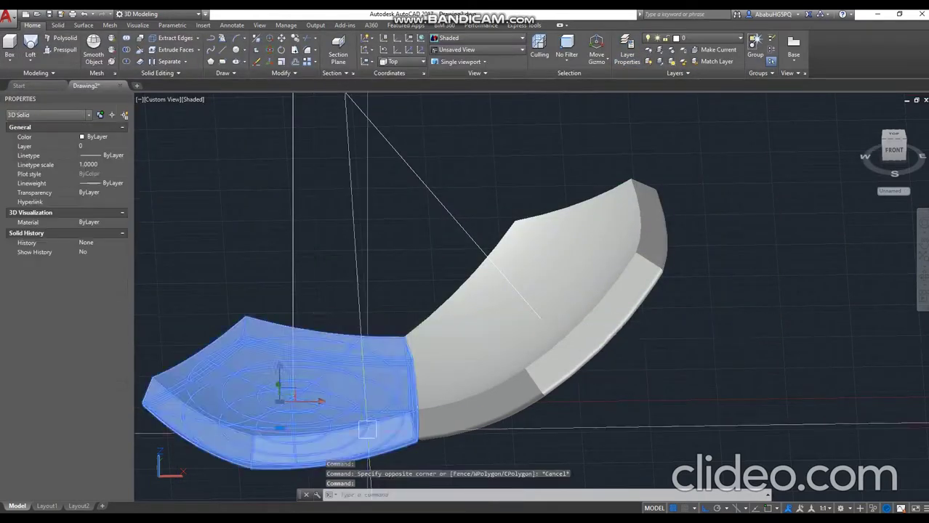
key("Escape")
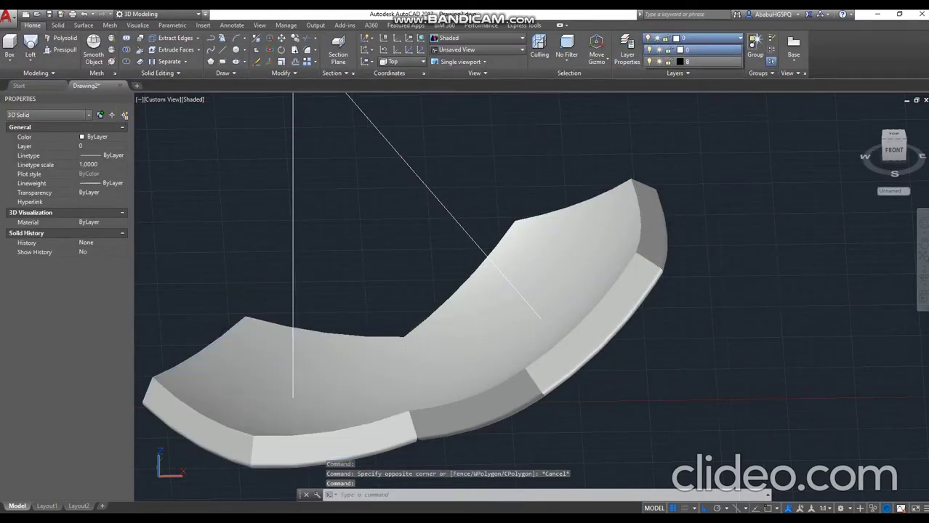
key("Escape")
Start a polar array (AY, PO) of the white hexagon tile around a rotation axis
scroll(534, 262, "down", 5)
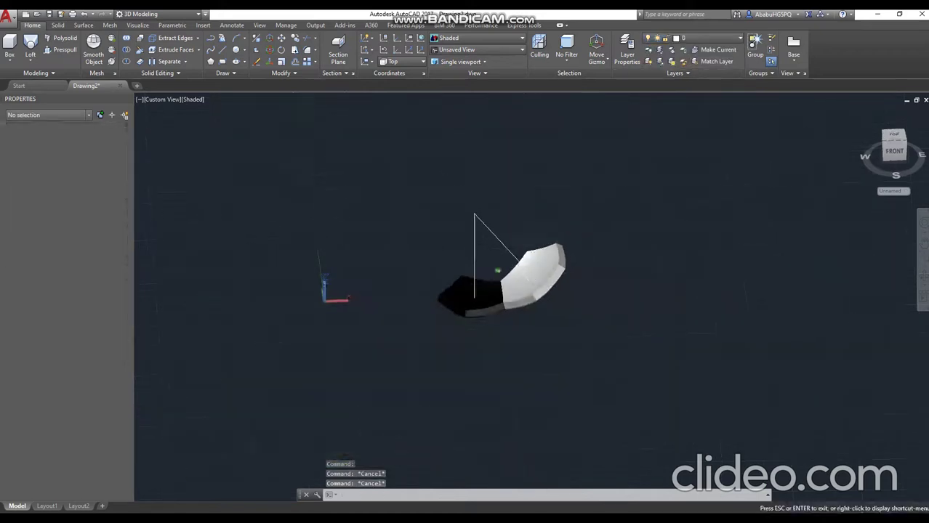
left_click(555, 307)
left_click(542, 287)
type("ARR")
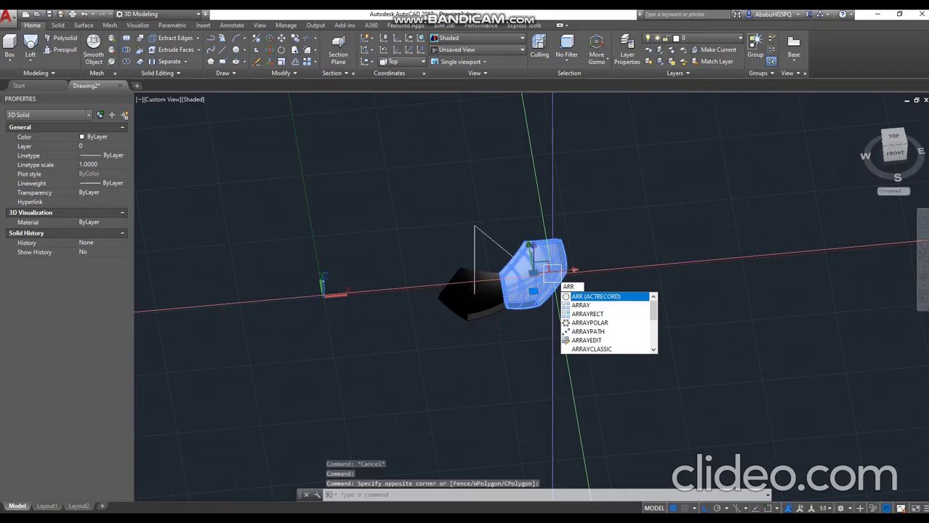
type("AY")
key("Return")
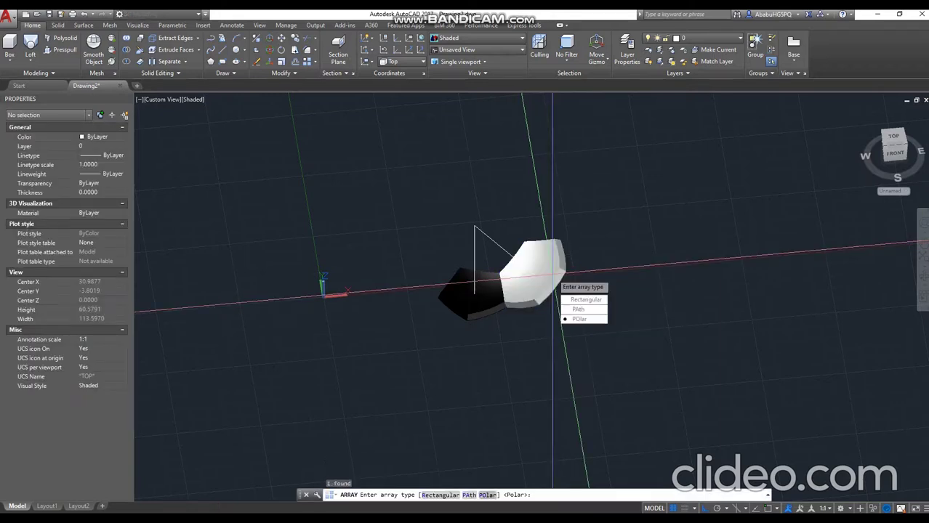
type("PO")
key("Return")
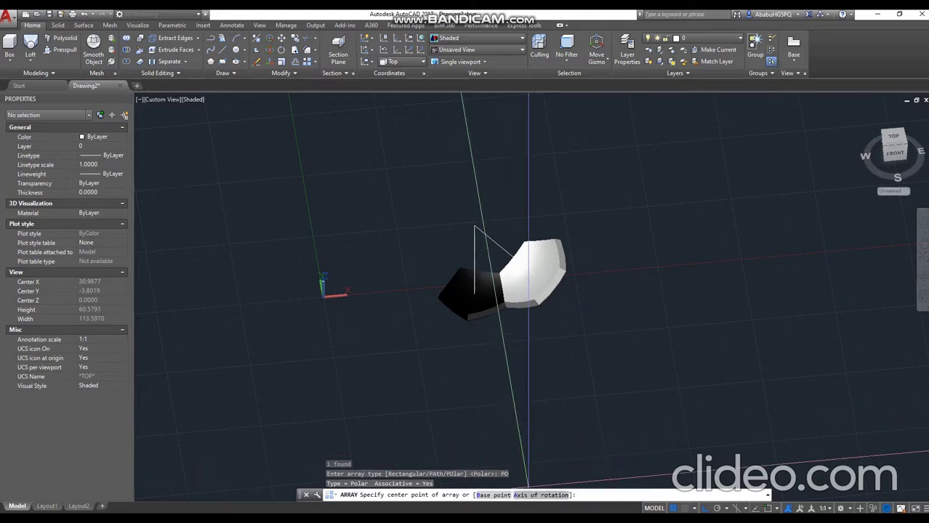
type("a")
key("Return")
Define the vertical rotation axis with two snapped points, forming the bowl of tiles
middle_click_drag(476, 341, 474, 318, "shift")
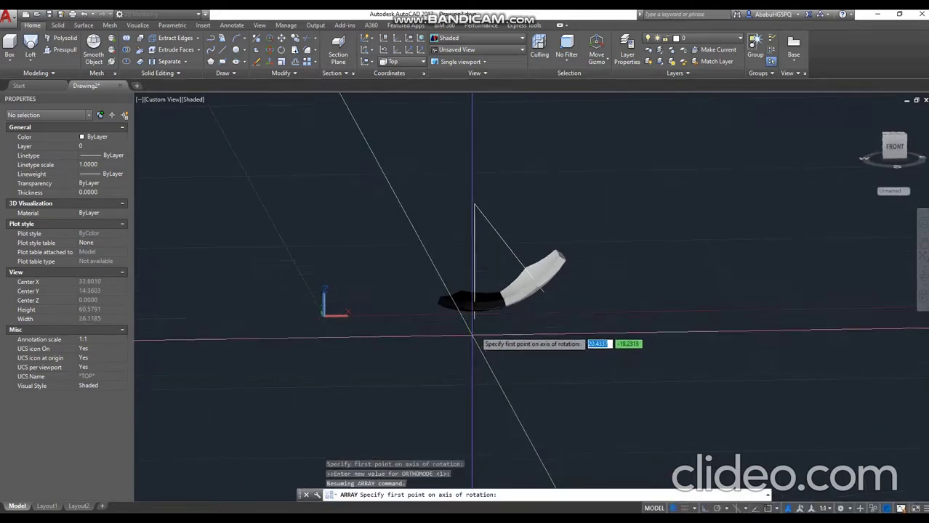
scroll(474, 317, "up", 3)
key("F3")
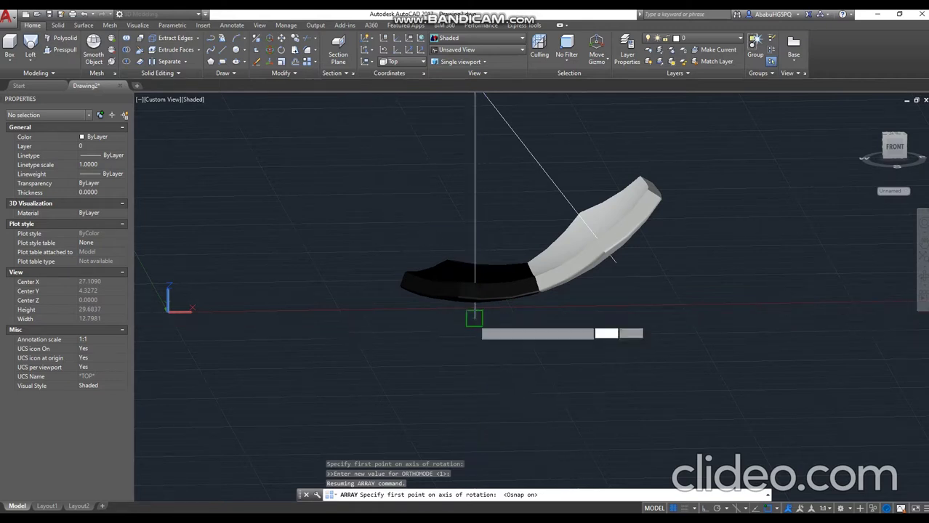
left_click(473, 317)
left_click(481, 149)
type("5")
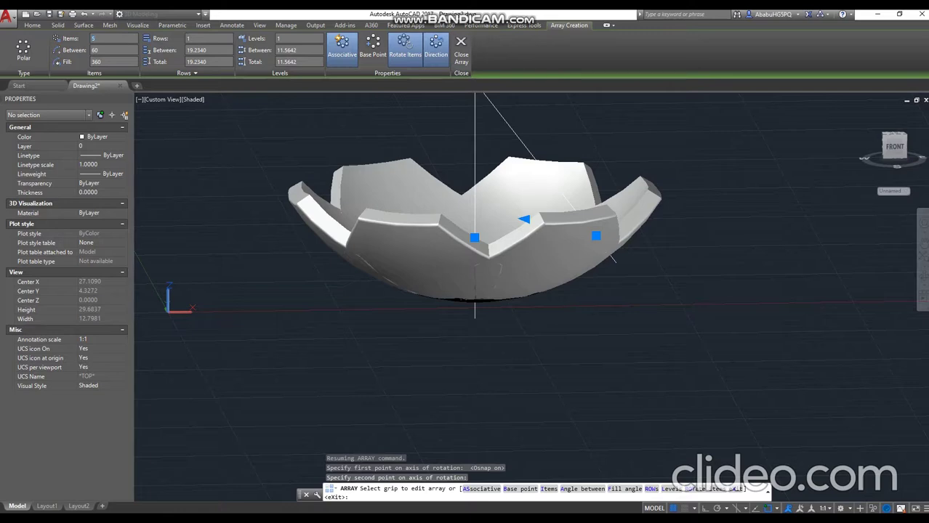
middle_click_drag(548, 283, 476, 196, "shift")
Close the array and clear the selection around the bowl
key("Escape")
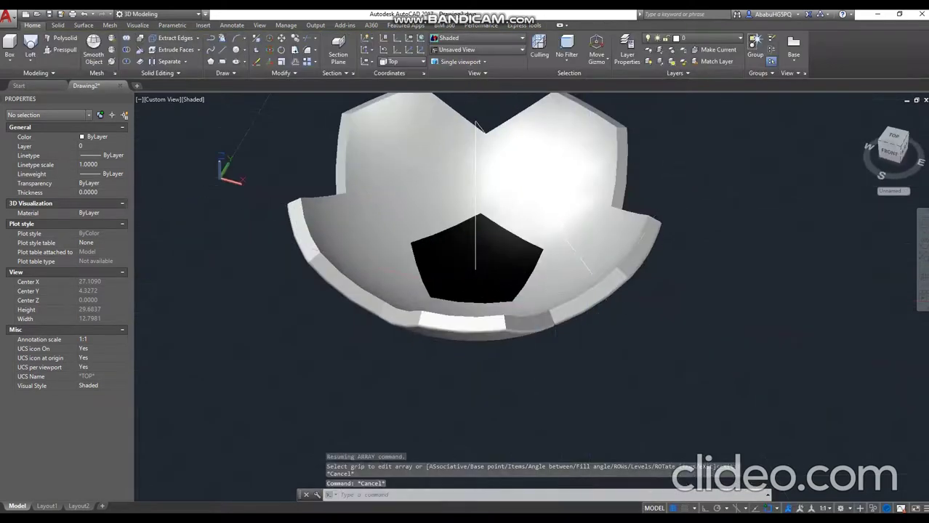
mouse_move(476, 125)
middle_mouse_down("shift")
mouse_move(476, 267)
mouse_move(538, 263)
middle_mouse_up("shift")
left_click(535, 250)
key("Escape")
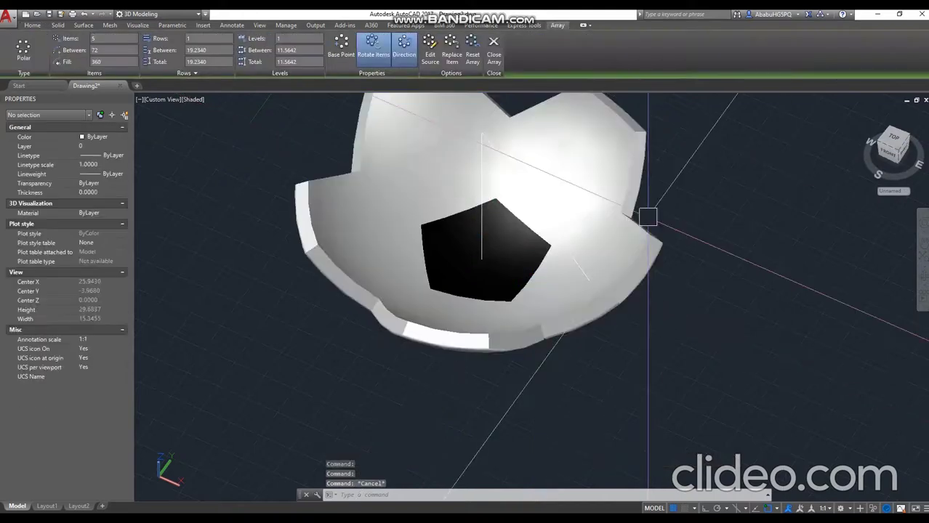
Copy the black pentagon tile in Top view to the right of the bowl
left_click(522, 244)
left_click(893, 140)
type("CO")
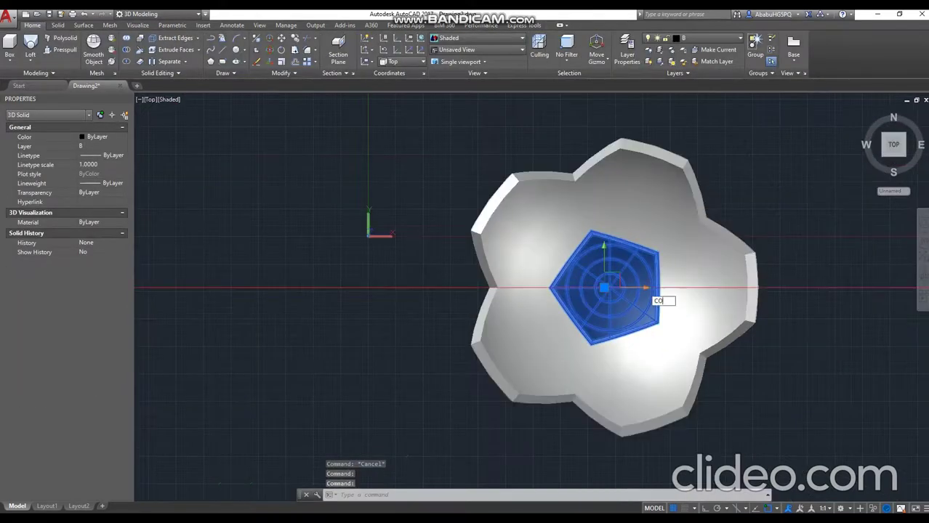
key("Return")
middle_click_drag(577, 407, 444, 345)
left_click(450, 372)
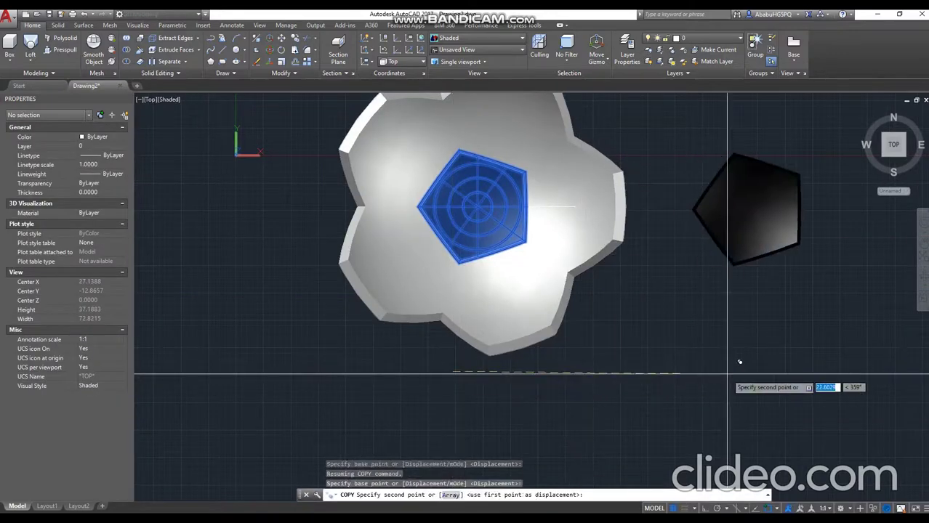
left_click(726, 374)
key("Escape")
scroll(713, 218, "down", 2)
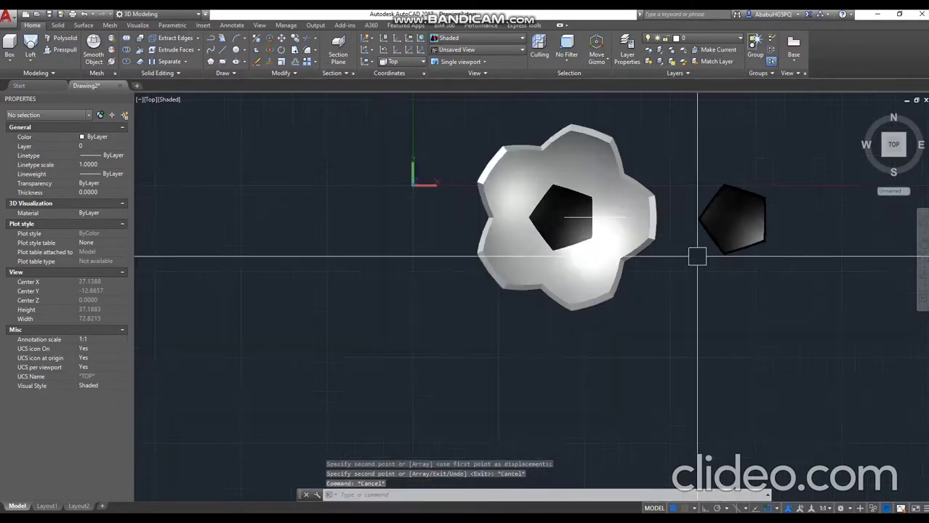
middle_click_drag(608, 218, 576, 239, "shift")
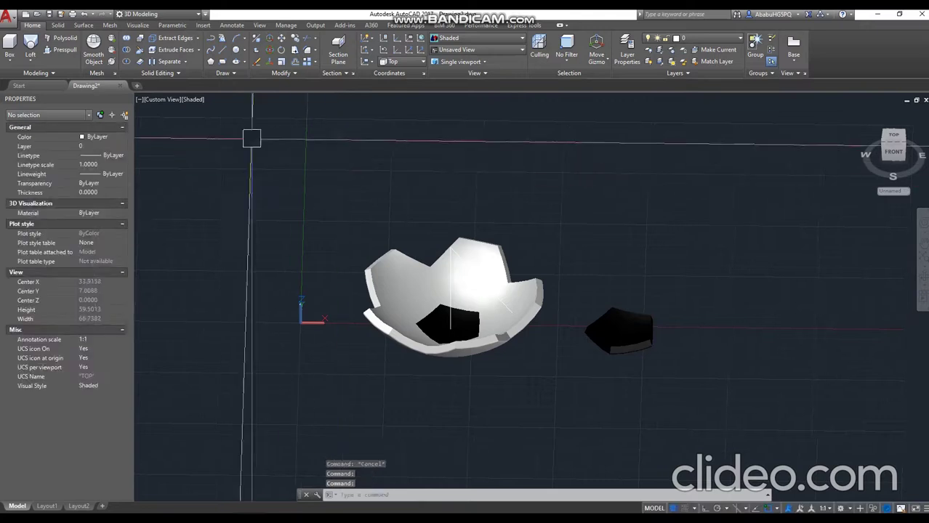
Switch the visual style to Shaded with Edges, then Shades of Gray, and zoom onto the loose pentagon
left_click(164, 99)
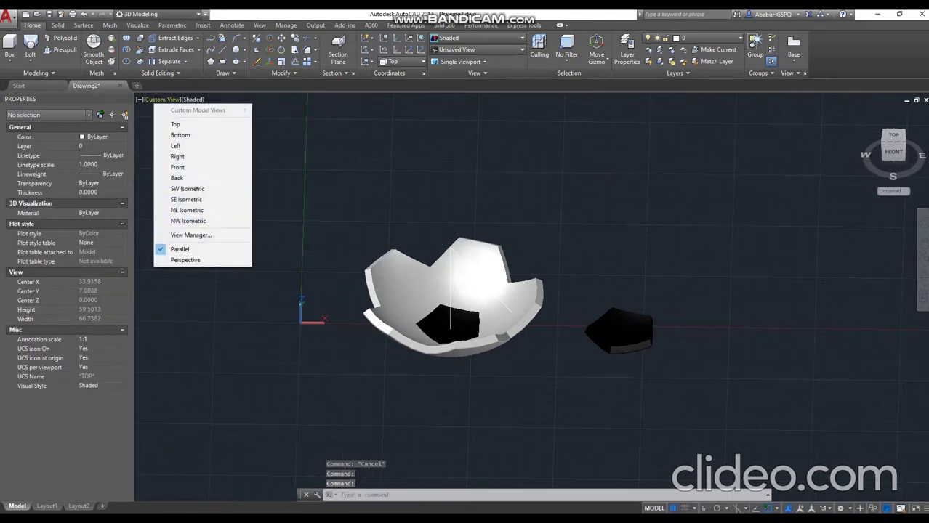
left_click(194, 99)
left_click(194, 99)
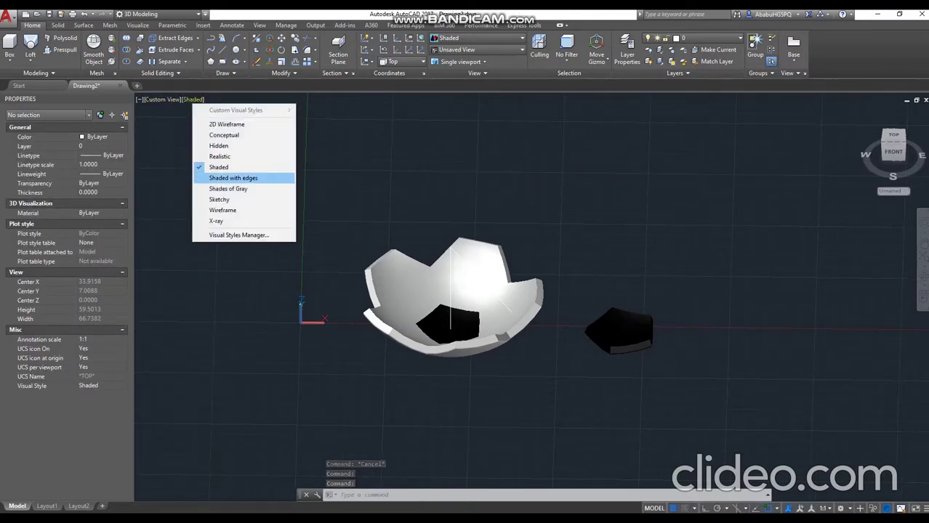
left_click(232, 178)
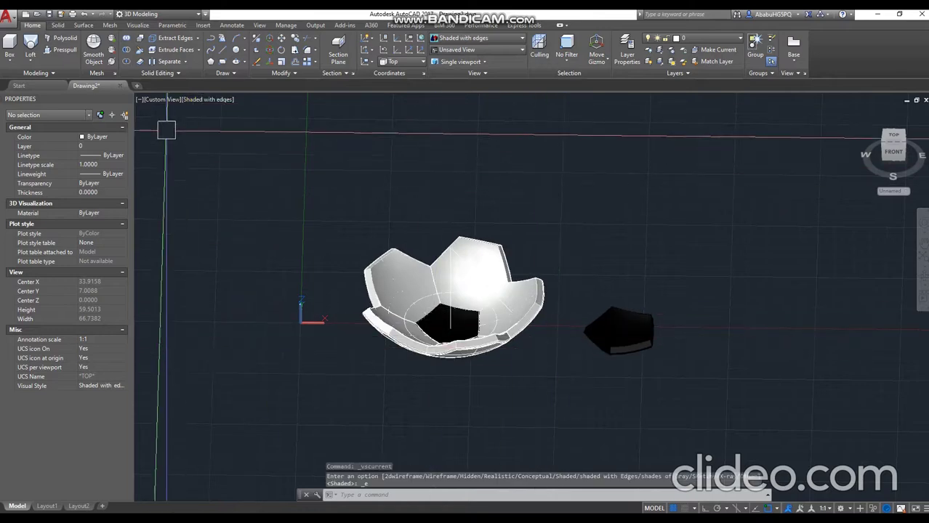
left_click(209, 98)
left_click(232, 189)
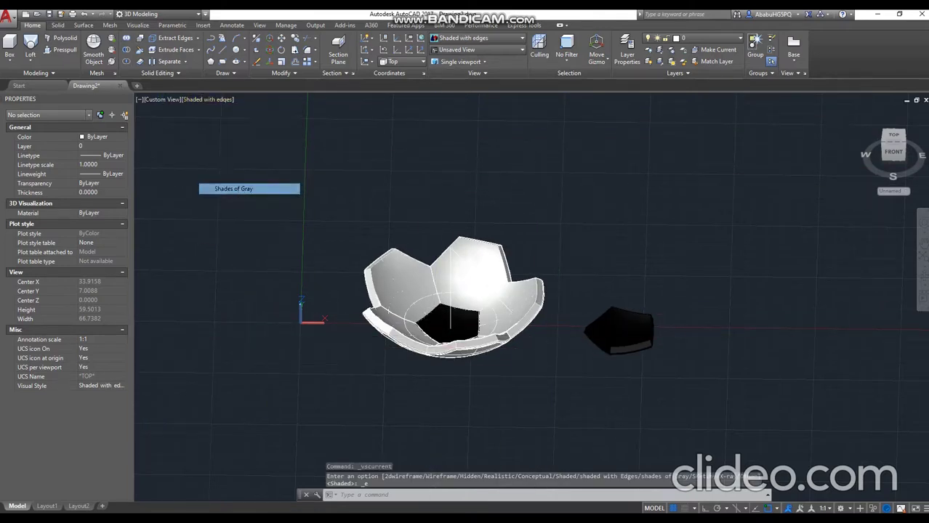
middle_click_drag(479, 240, 480, 211, "shift")
scroll(593, 298, "up", 3)
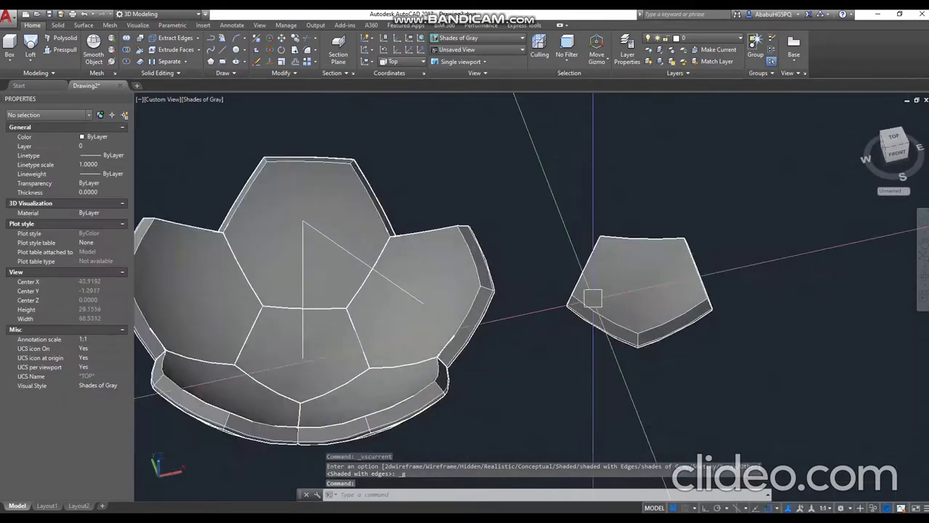
middle_click_drag(606, 304, 610, 309, "shift")
scroll(610, 309, "up", 3)
Start 3DALIGN on the loose pentagon and pick its source corners
scroll(611, 310, "up", 3)
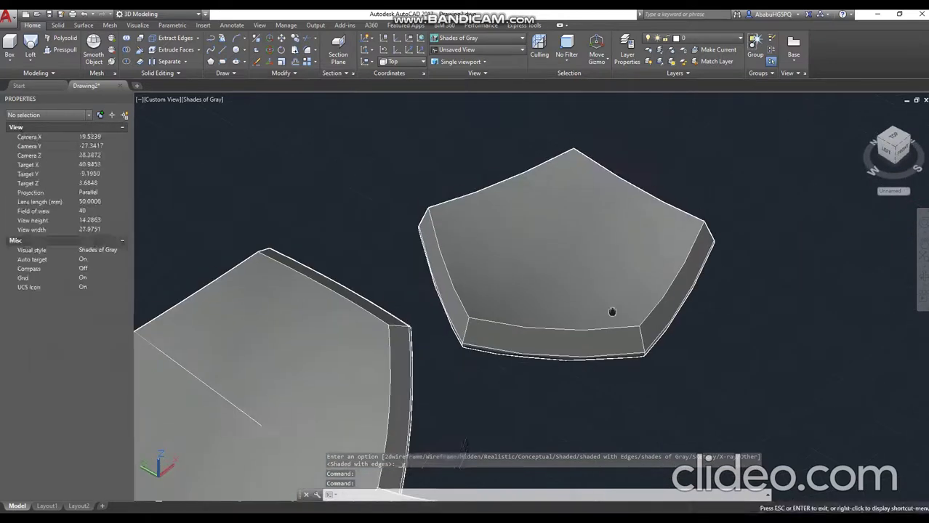
type("3dalign")
key("Return")
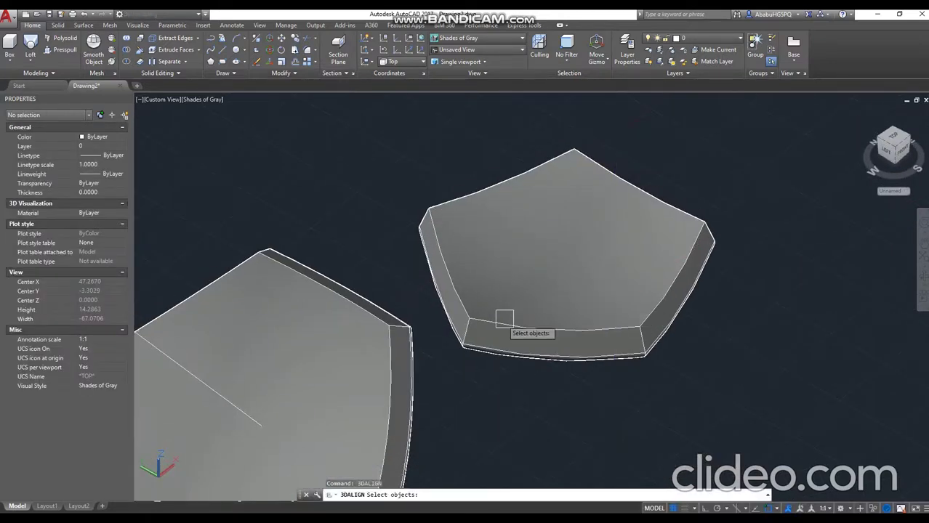
left_click(497, 322)
key("Return")
left_click(639, 325)
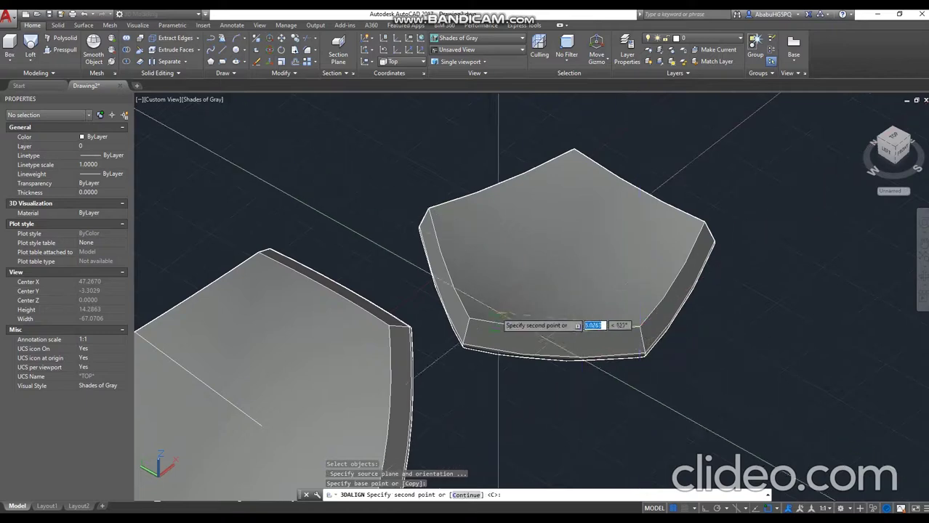
left_click(469, 317)
scroll(436, 239, "up", 5)
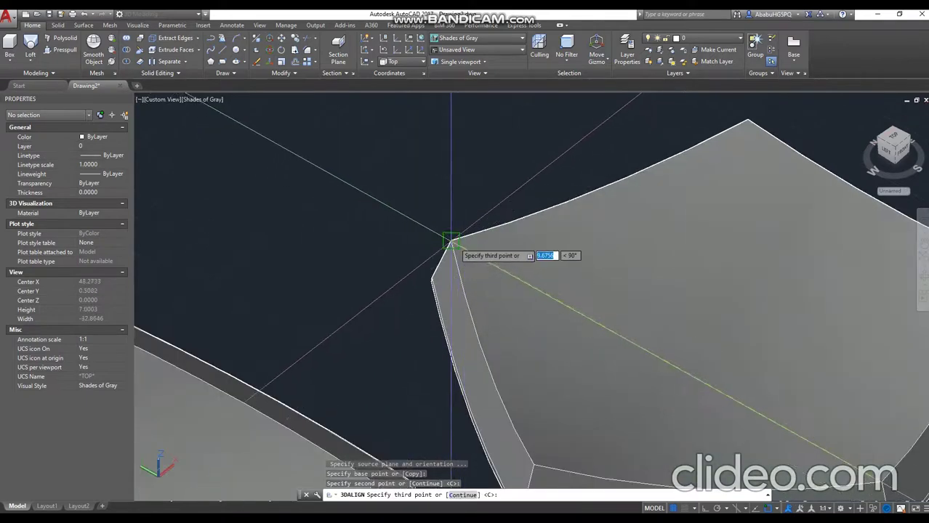
key("Return")
Pick three destination points at the bowl's rim gap to seat the pentagon
scroll(450, 244, "down", 3)
scroll(451, 251, "down", 1)
scroll(451, 258, "down", 3)
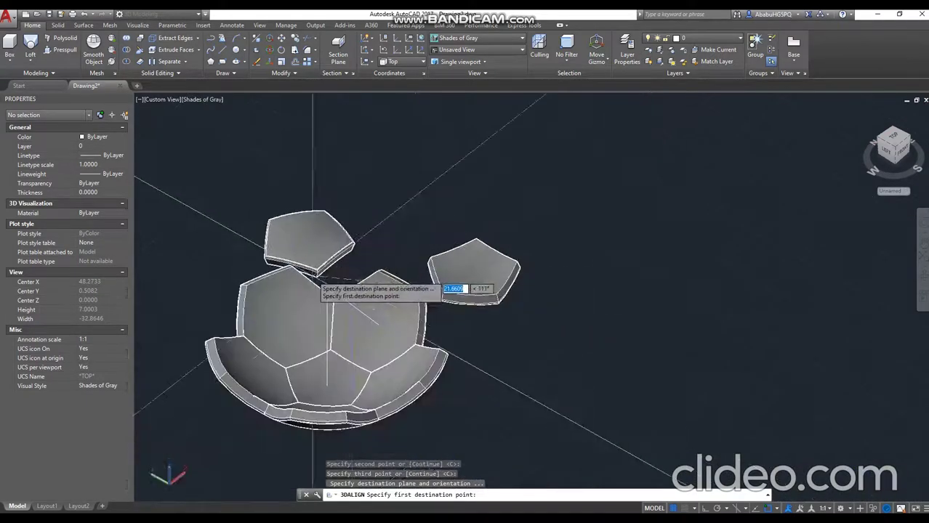
scroll(451, 266, "down", 1)
scroll(452, 275, "up", 3)
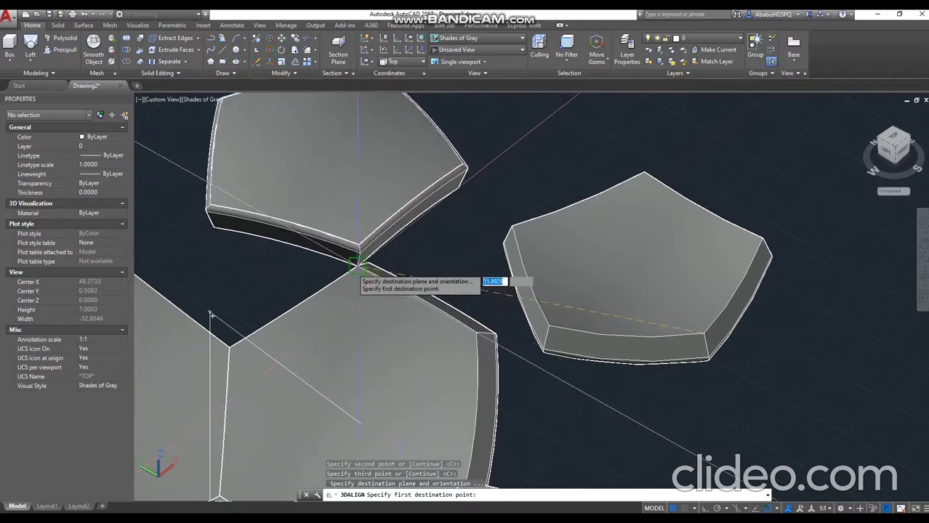
left_click(356, 263)
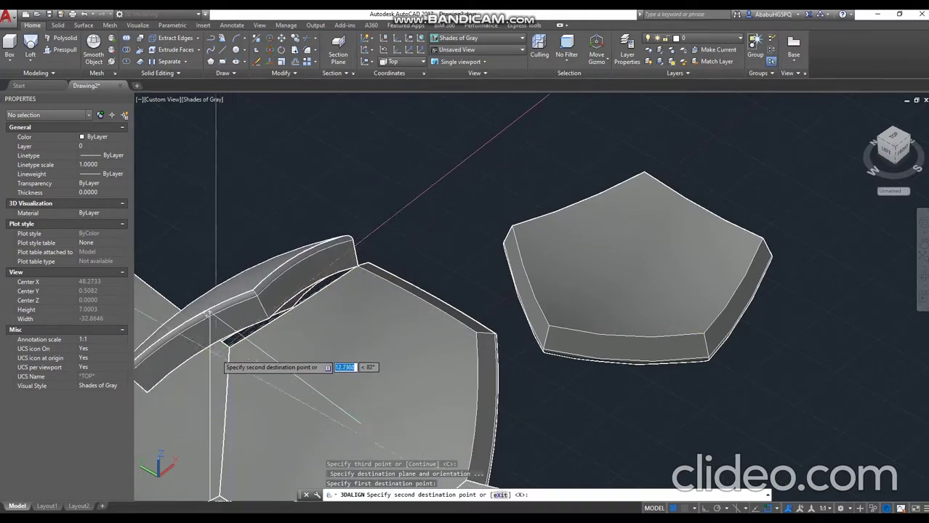
scroll(208, 314, "up", 4)
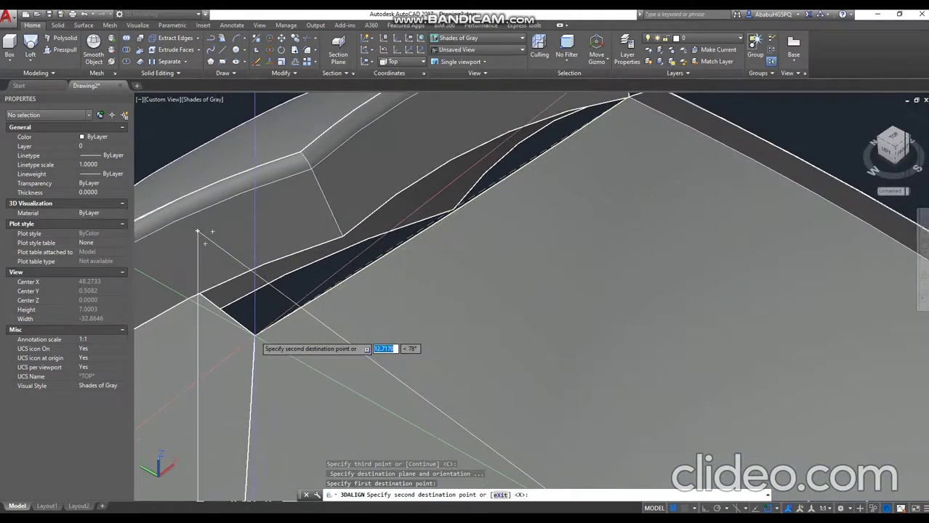
scroll(254, 335, "up", 3)
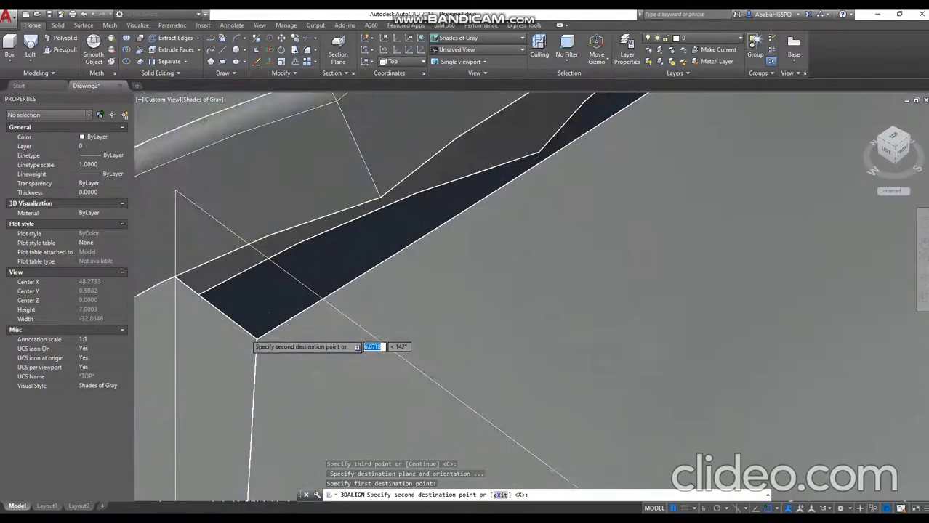
left_click(258, 347)
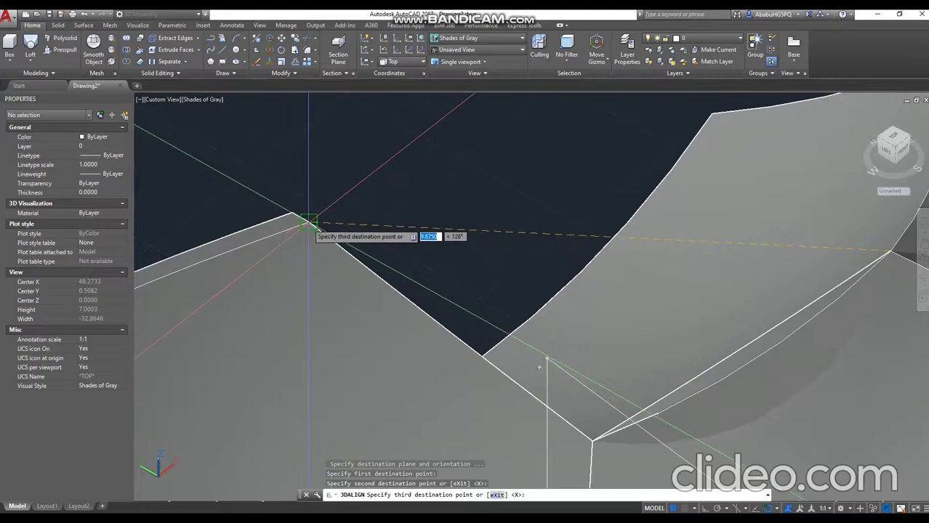
left_click(306, 219)
Zoom out, orbit around the bowl, and select the newly placed top pentagon
scroll(306, 220, "down", 3)
scroll(452, 293, "down", 3)
mouse_move(452, 293)
middle_mouse_down("shift")
mouse_move(377, 307)
mouse_move(348, 290)
middle_mouse_up("shift")
left_click(463, 200)
type("ARR")
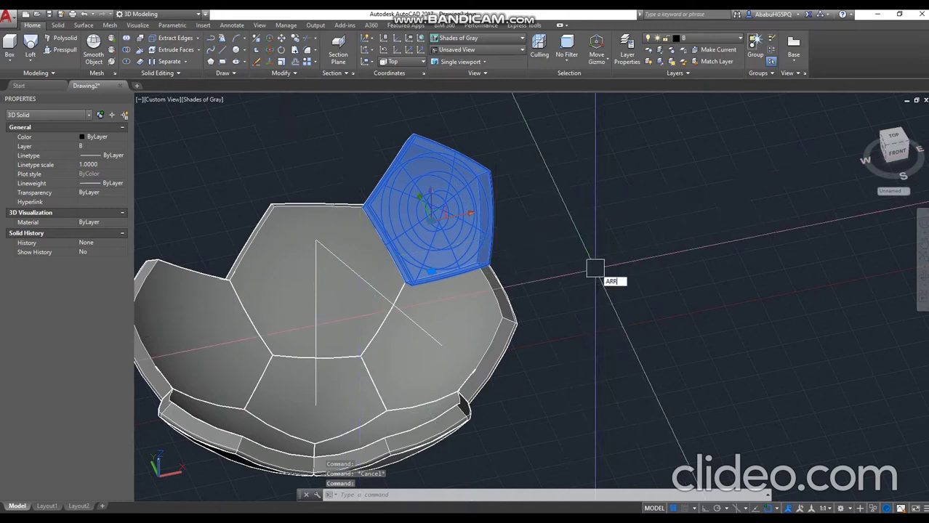
Polar-array the rim pentagon into 5 copies, 72° apart, around the bowl's vertical axis
key("Return")
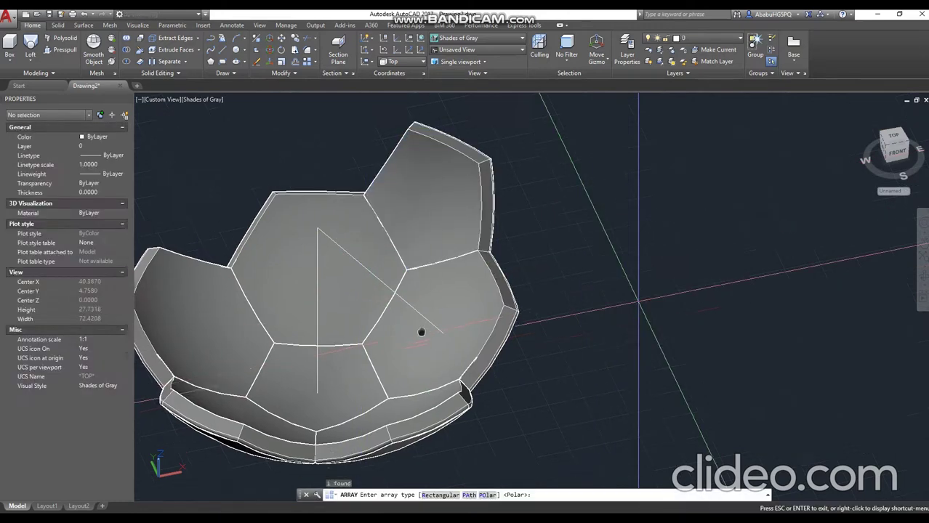
middle_click_drag(421, 332, 423, 298)
type("PO")
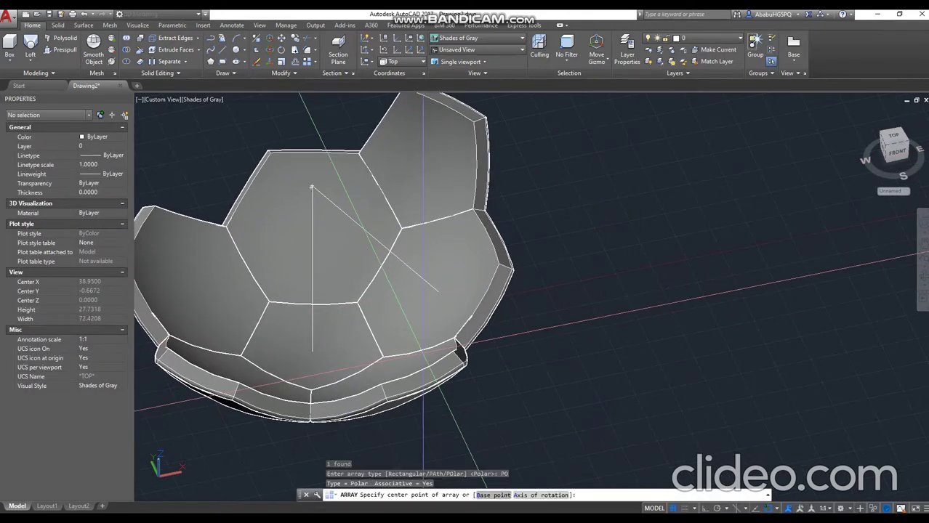
type("A")
key("Return")
middle_click_drag(423, 354, 311, 378, "shift")
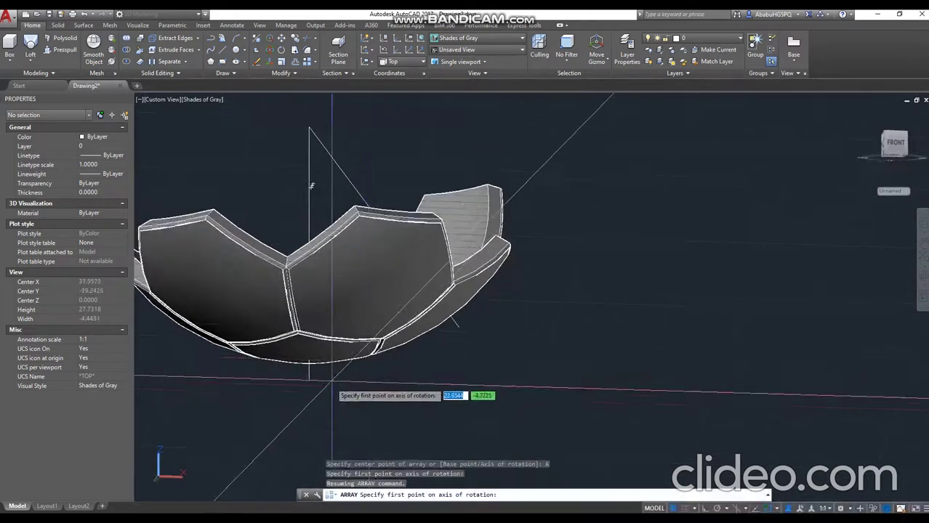
left_click(309, 379)
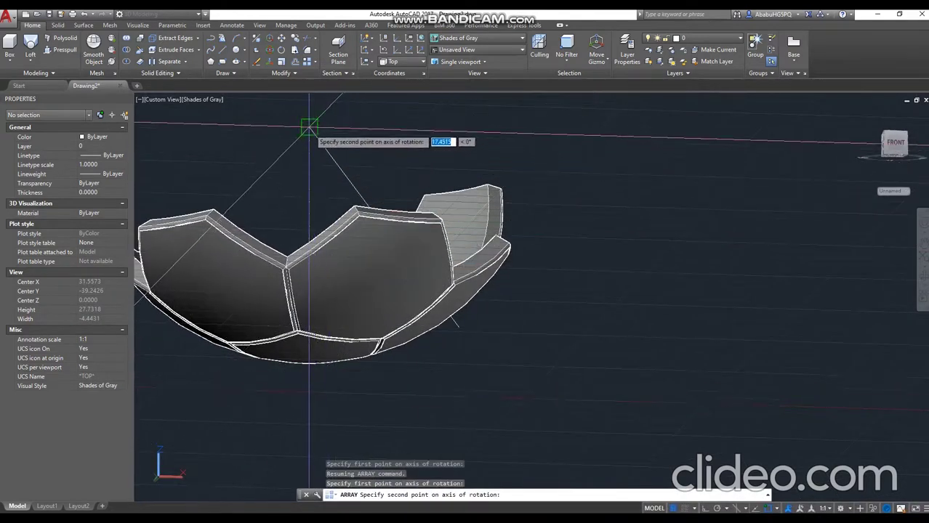
left_click(311, 132)
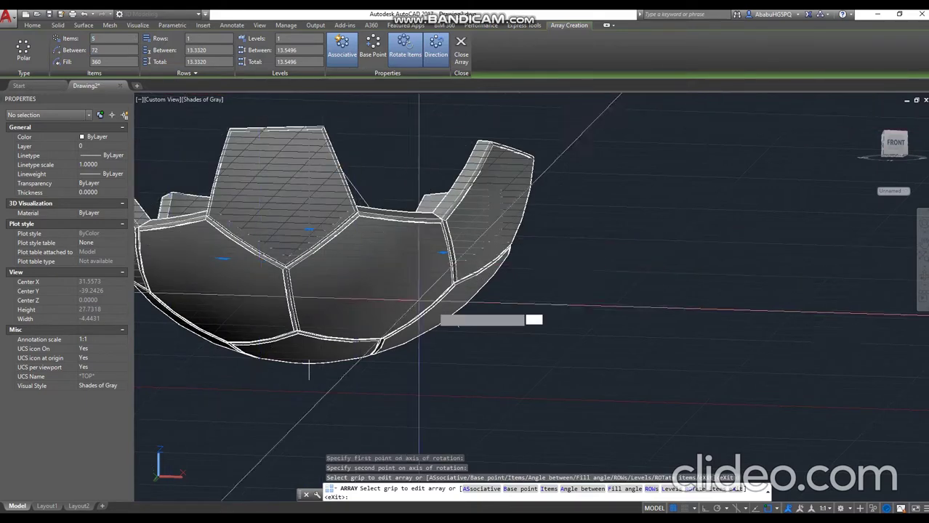
middle_click_drag(450, 320, 366, 266, "shift")
key("Escape")
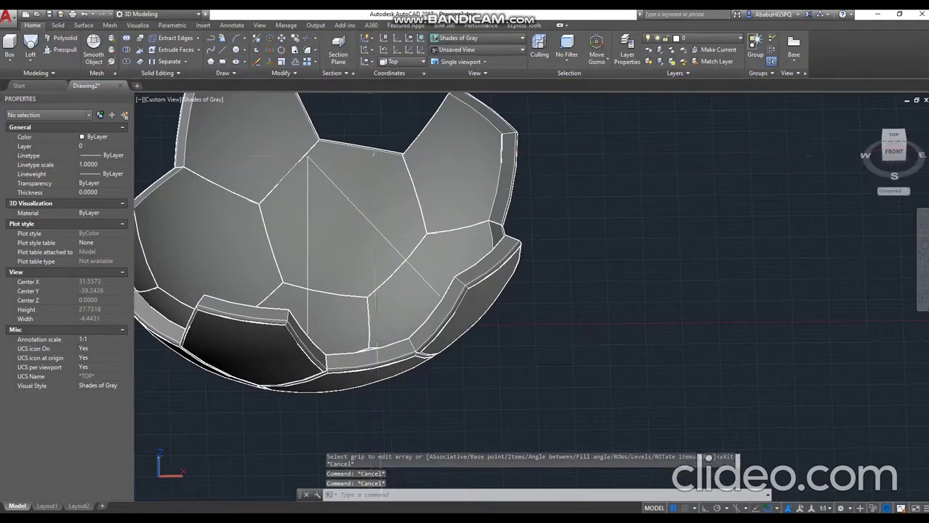
left_click(465, 305)
Explode the rim tile array into separate tiles
type("x")
key("Return")
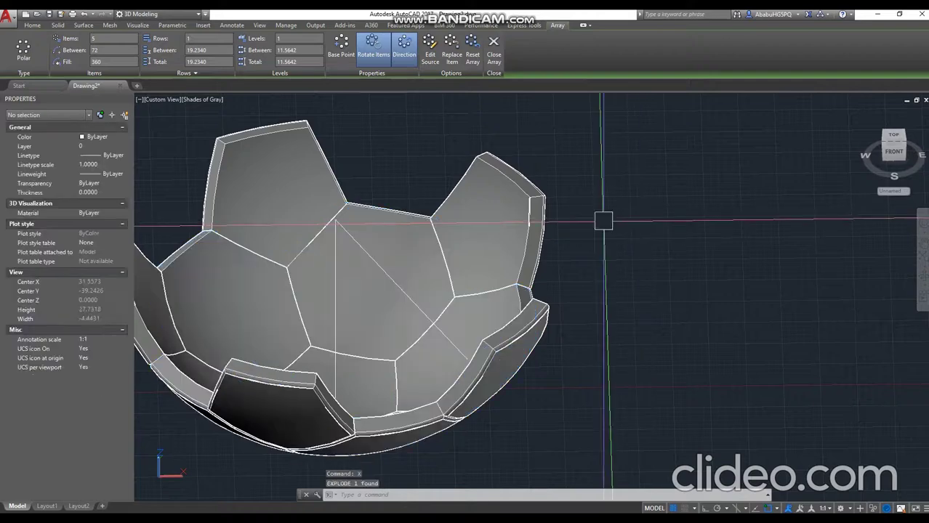
left_click(374, 290)
In Top view, copy a hexagon tile to the right of the ball
left_click(892, 135)
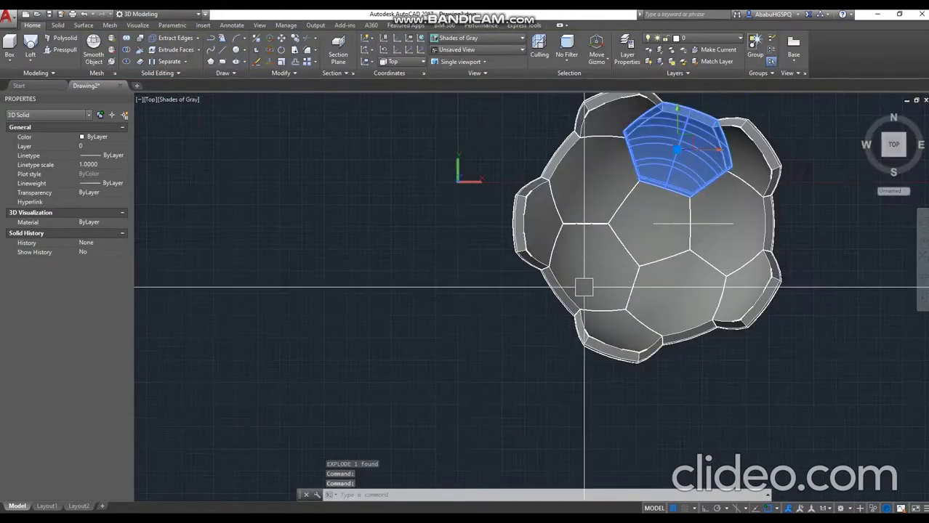
middle_click_drag(583, 287, 461, 304)
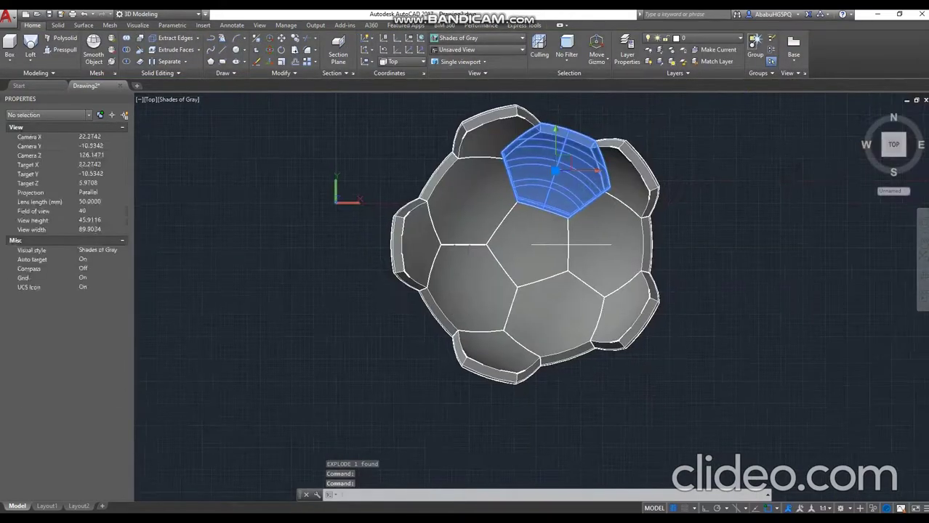
type("co")
key("Return")
left_click(523, 281)
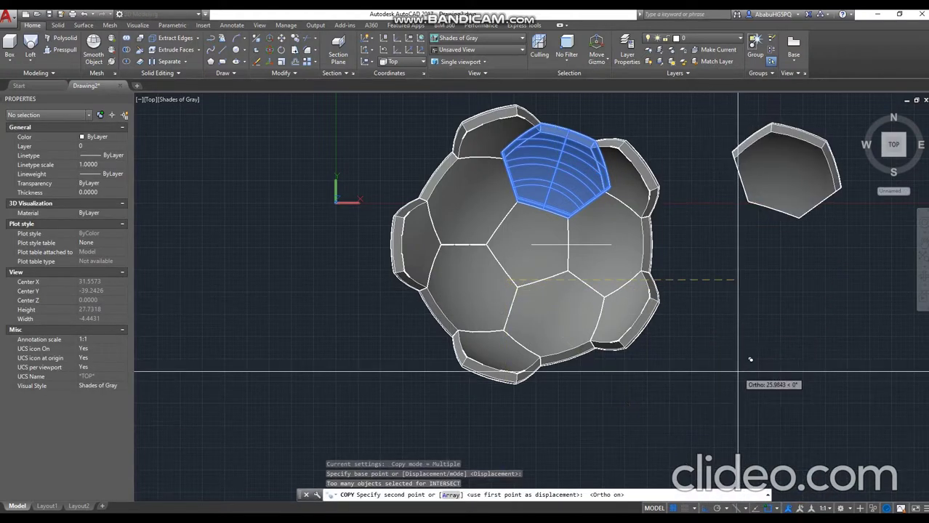
key("F3")
left_click(729, 321)
key("Escape")
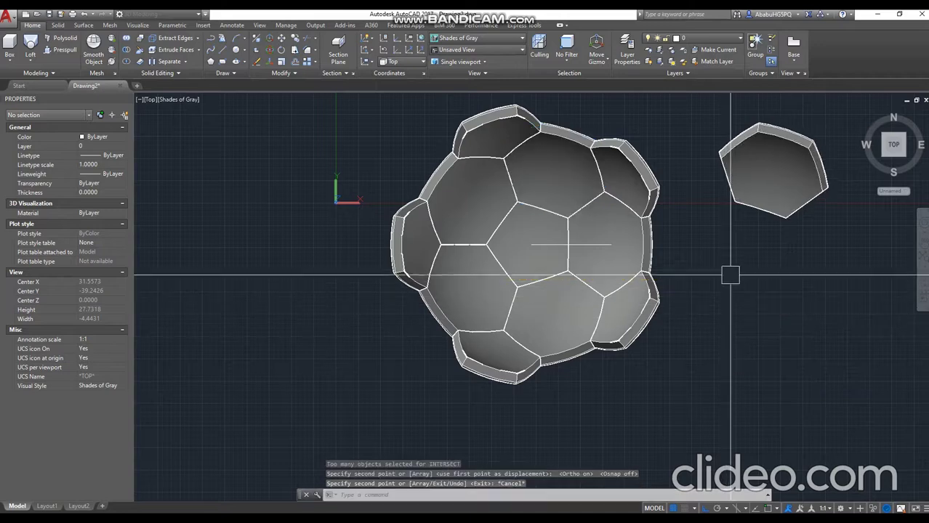
Orbit to a tilted view and select the copied hexagon tile
middle_click_drag(569, 245, 615, 315, "shift")
scroll(615, 315, "up", 5)
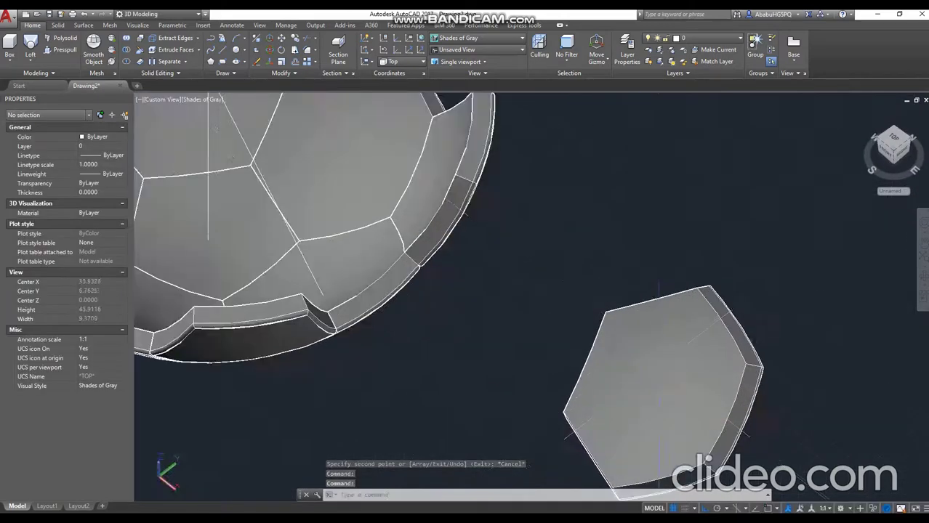
scroll(674, 336, "up", 3)
left_click(568, 261)
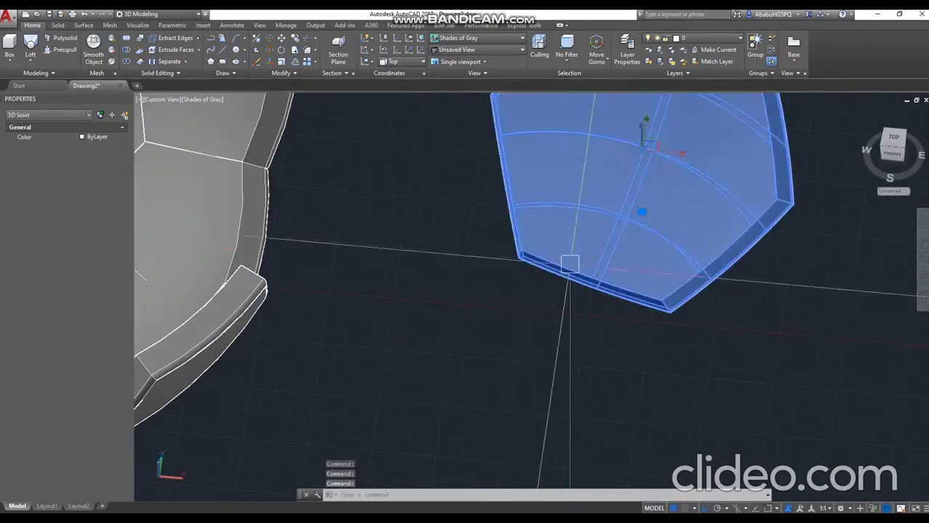
middle_click_drag(568, 261, 585, 404, "shift")
type("3DA")
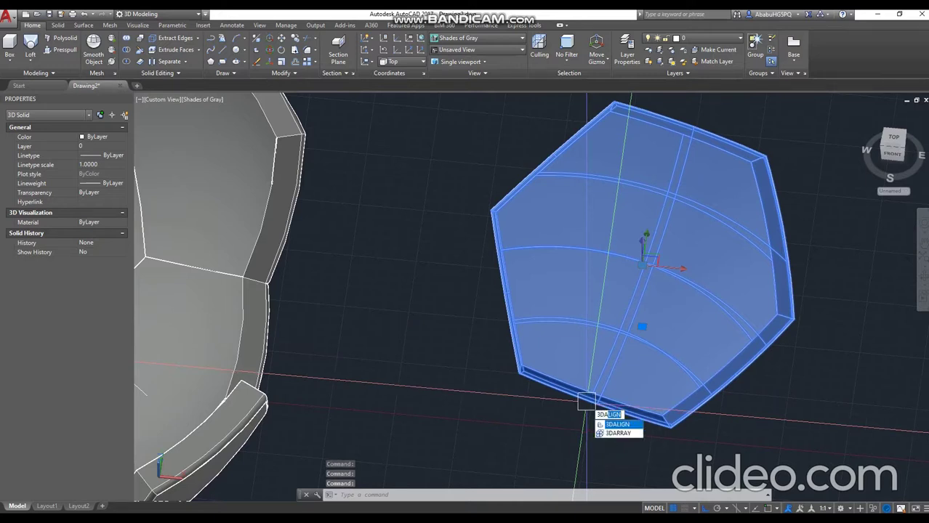
Start 3DALIGN on the copied hexagon with object snap back on
key("Return")
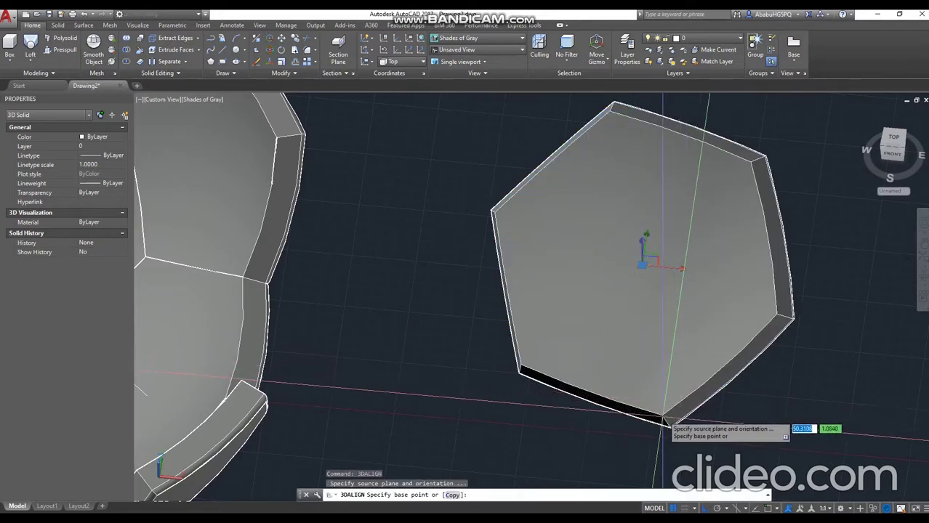
scroll(663, 420, "down", 3)
scroll(676, 403, "up", 3)
key("Escape")
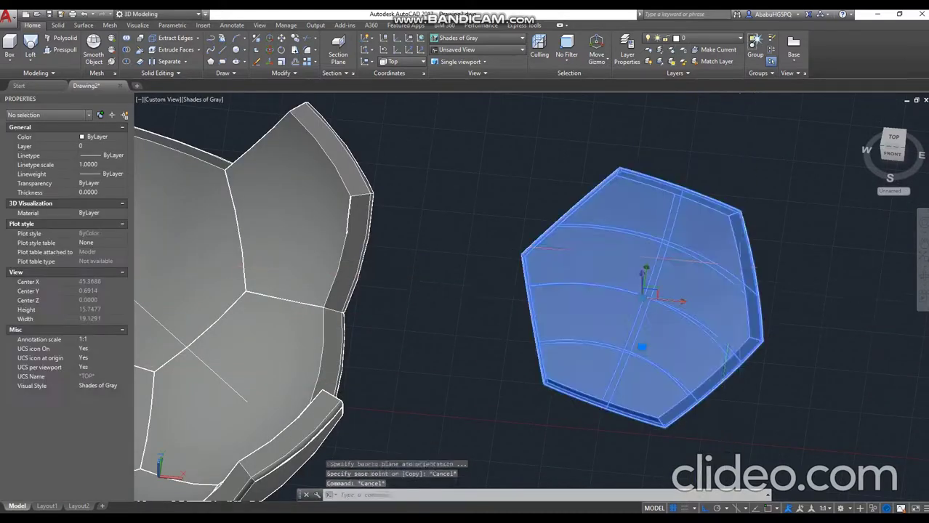
key("BackSpace")
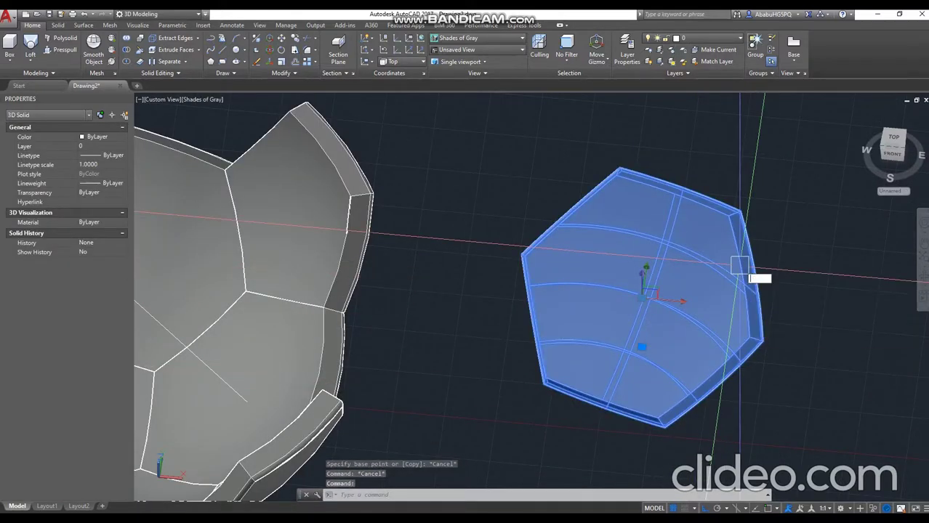
type("3DALIGN")
key("Return")
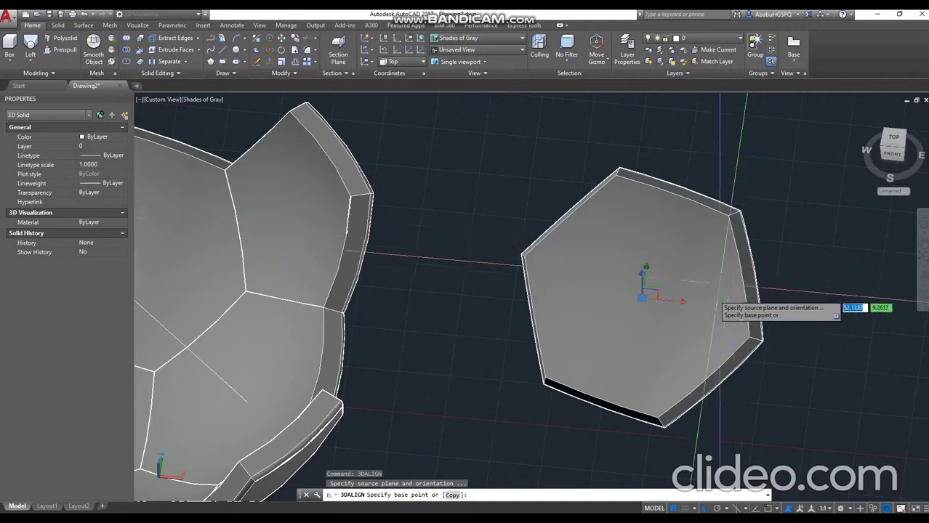
key("F3")
left_click(749, 338)
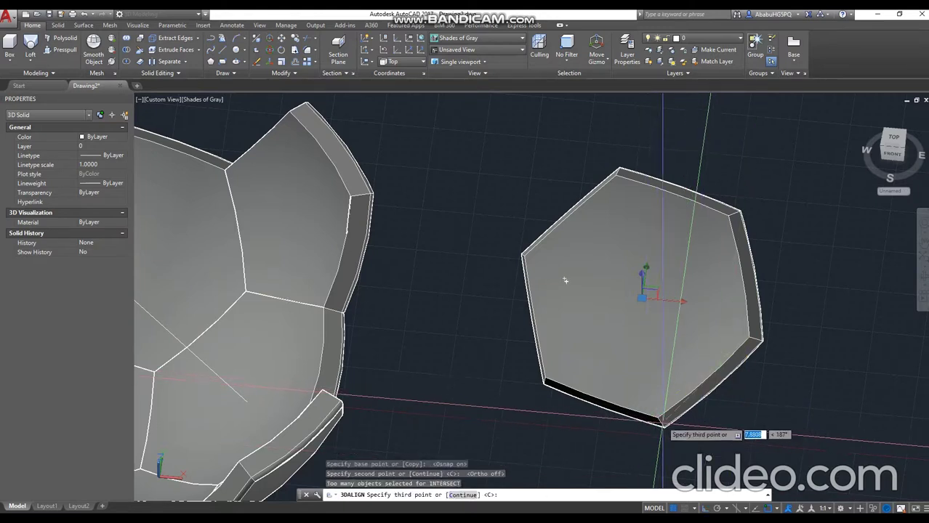
key("Escape")
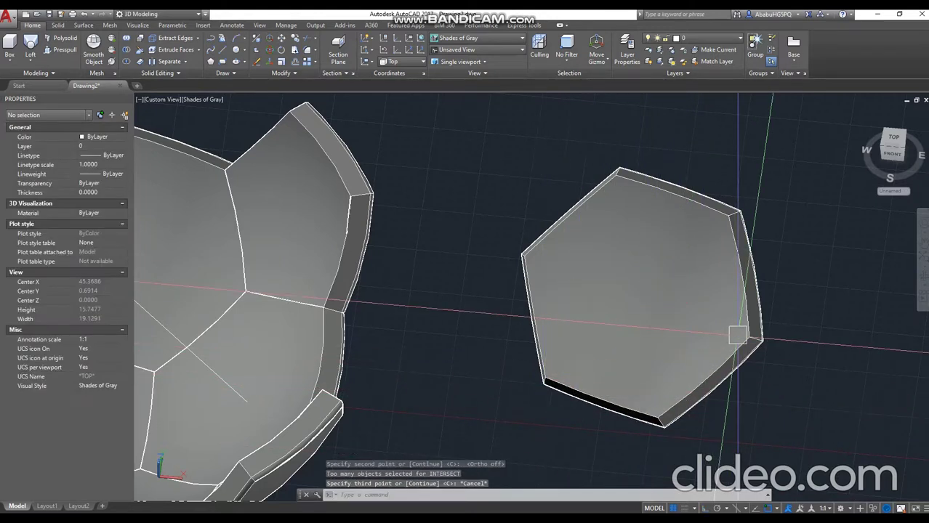
Select the hexagon tile and pick its three source corners
key("Return")
left_click(738, 322)
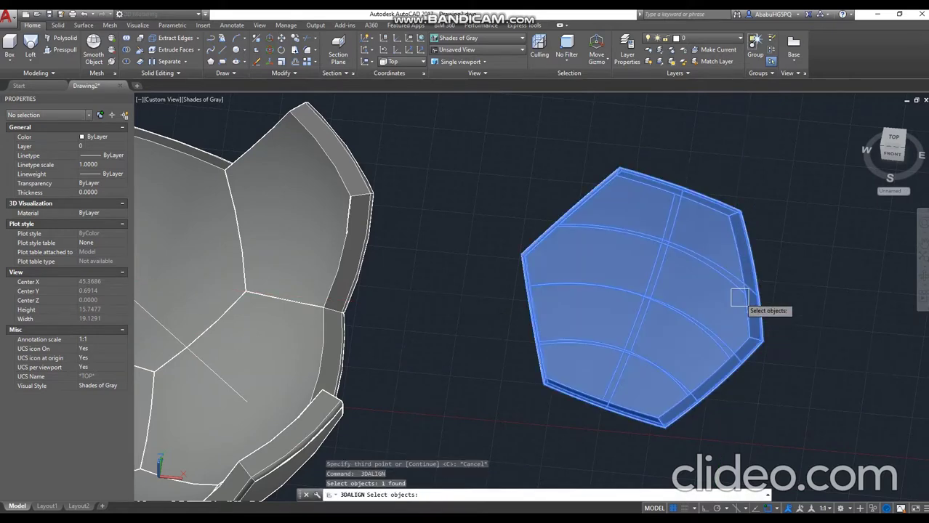
key("Return")
left_click(756, 339)
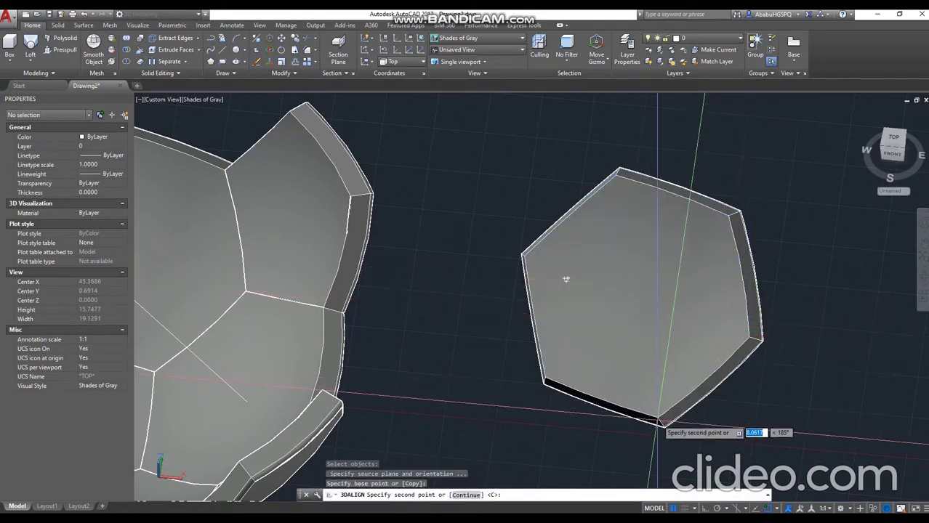
scroll(660, 420, "up", 1)
scroll(657, 420, "up", 3)
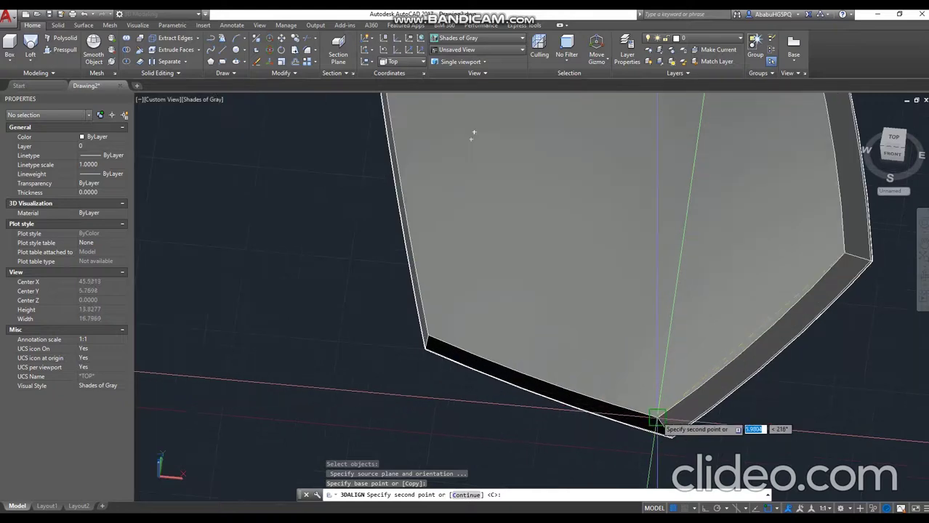
left_click(658, 420)
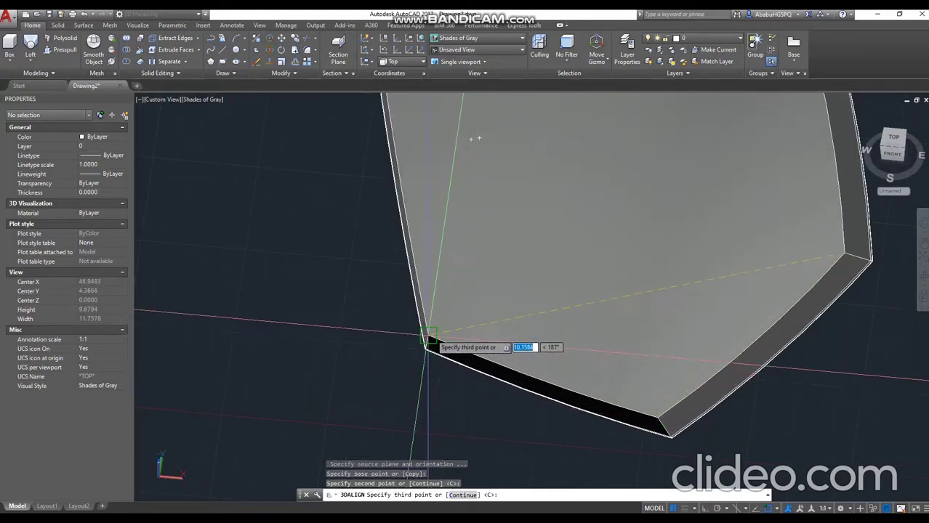
left_click(427, 341)
Snap the hexagon to three matching corners in the shell's gap, then select it
scroll(559, 327, "down", 3)
scroll(523, 285, "up", 2)
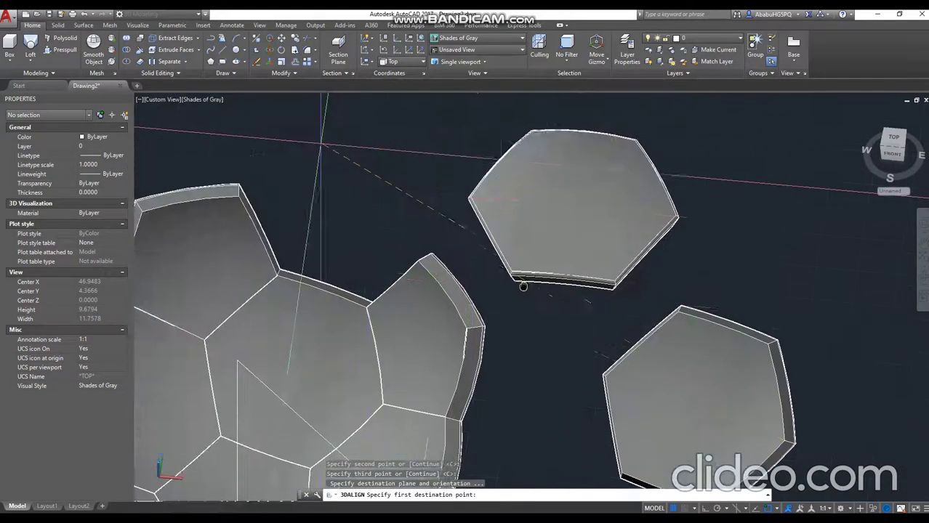
scroll(523, 285, "up", 3)
left_click(394, 242)
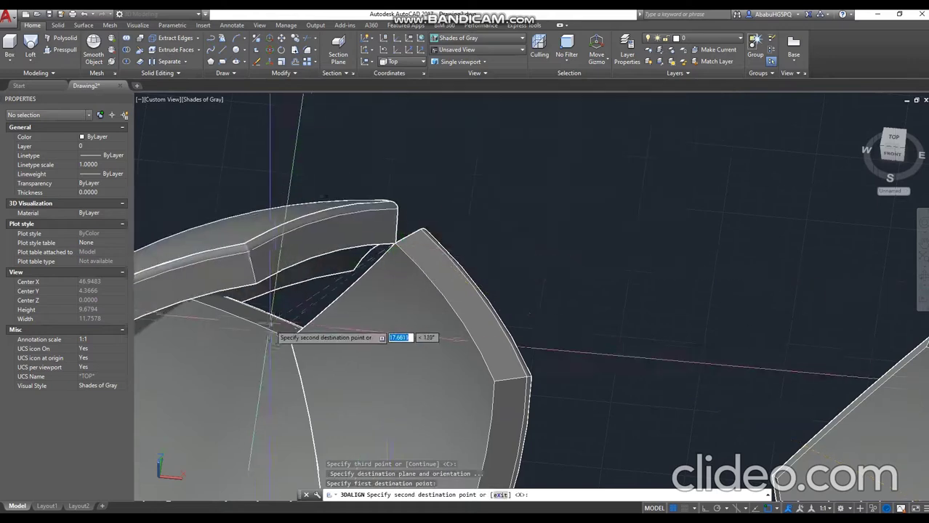
left_click(292, 338)
middle_click_drag(291, 313, 509, 317)
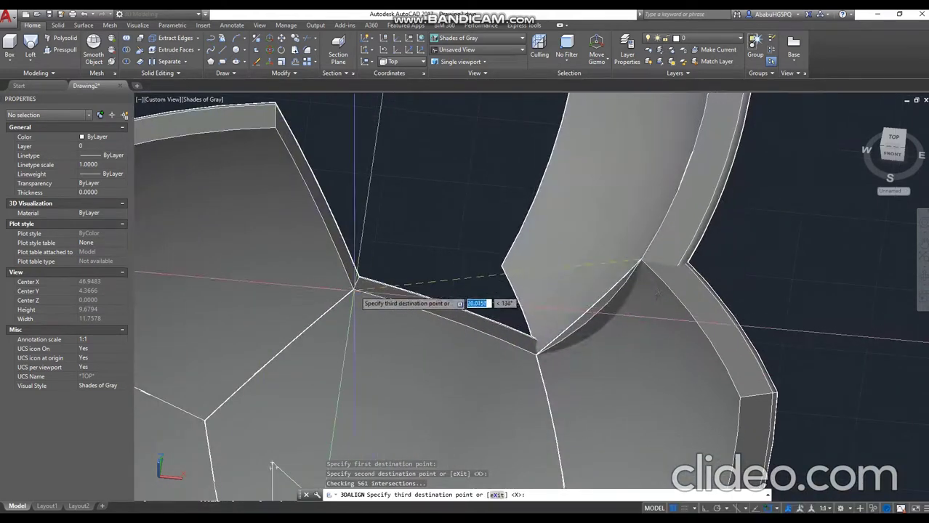
scroll(354, 288, "up", 2)
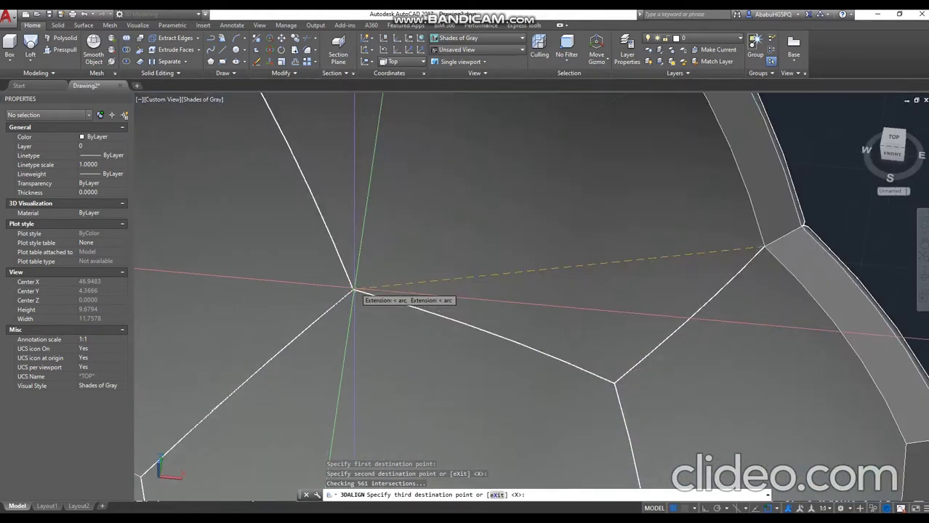
left_click(353, 289)
scroll(353, 288, "down", 5)
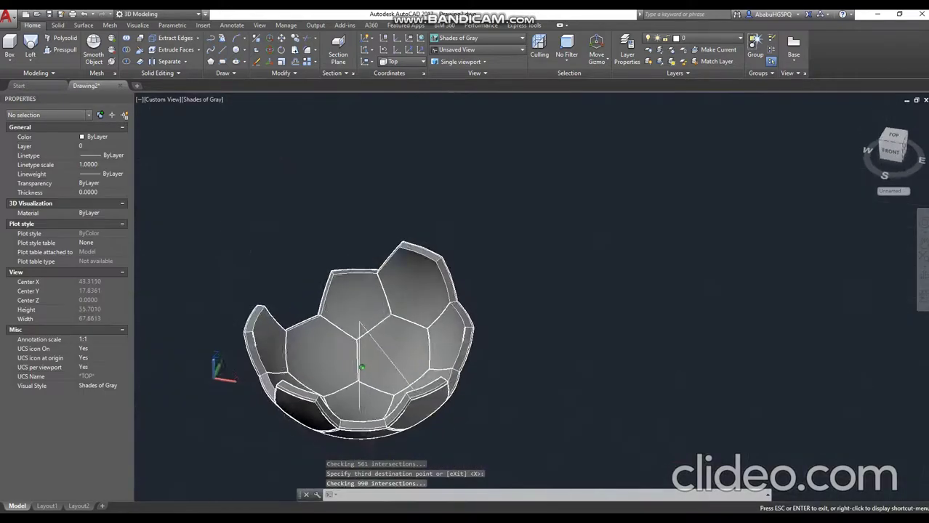
middle_click_drag(415, 308, 408, 243, "shift")
left_click(405, 256)
Start a polar ARRAY of the hexagon using the Axis of rotation option
middle_click_drag(420, 316, 311, 237, "shift")
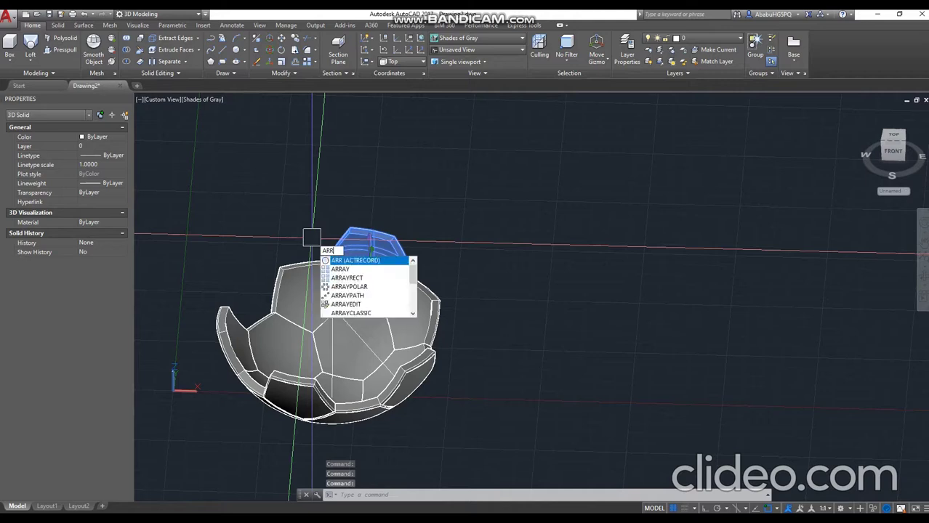
type("ar")
key("Return")
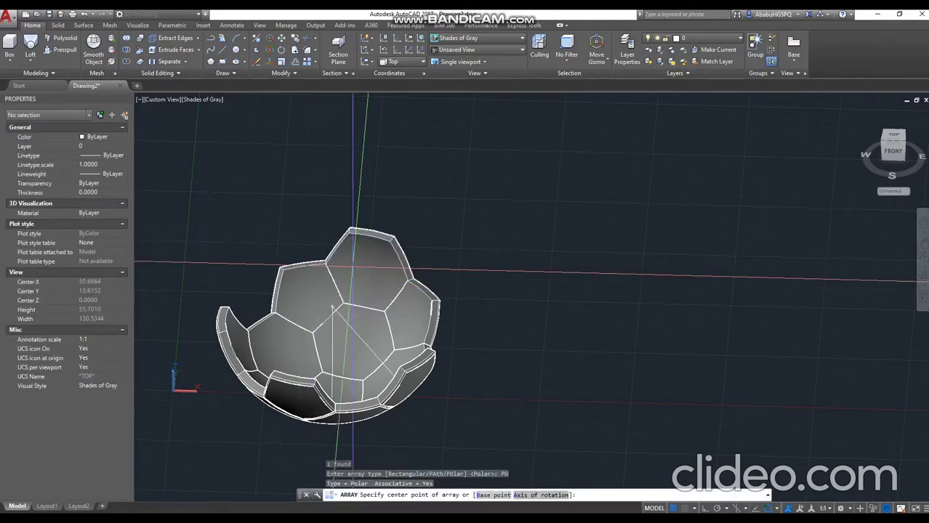
type("a")
key("Return")
middle_click_drag(332, 309, 439, 402, "shift")
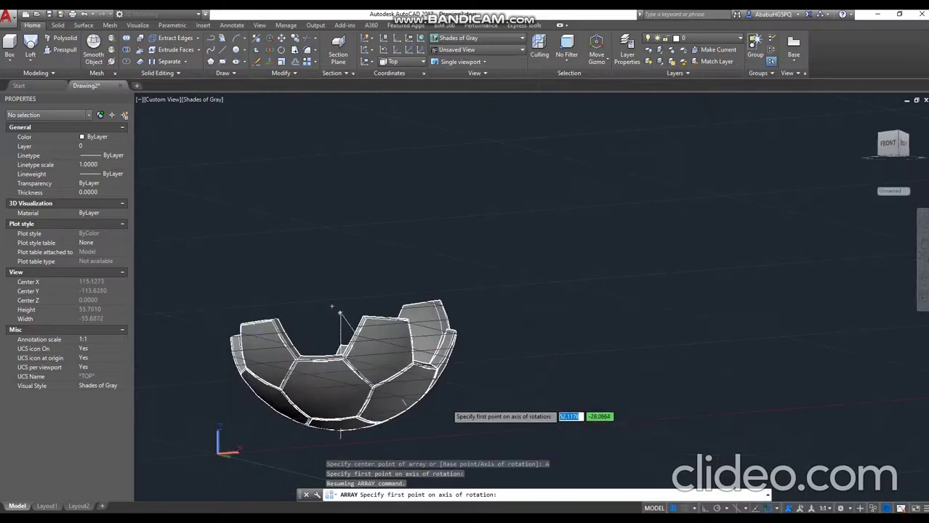
right_click(392, 149, "shift")
key("Escape")
middle_click_drag(436, 392, 339, 312, "shift")
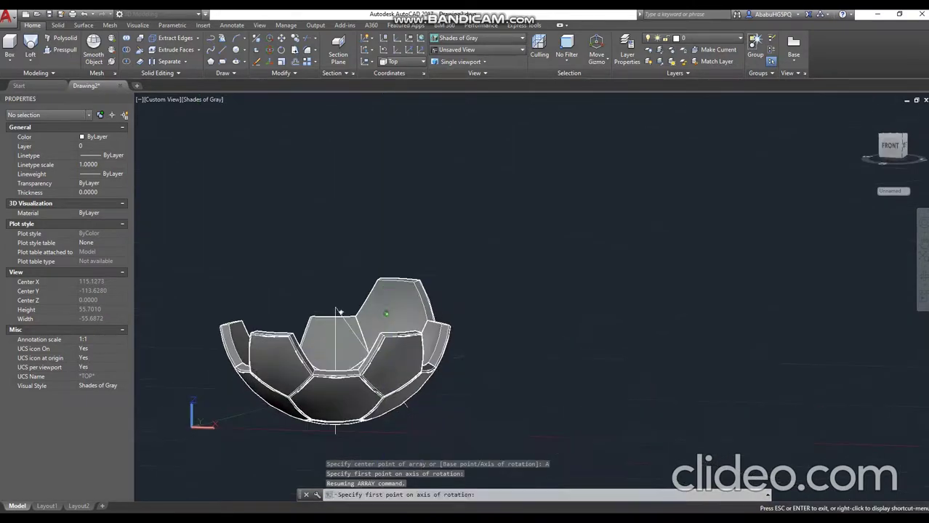
scroll(335, 430, "up", 3)
Set the axis from the bowl's bottom upward and make 5 hexagons, 72° apart
left_click(335, 432)
scroll(336, 430, "down", 1)
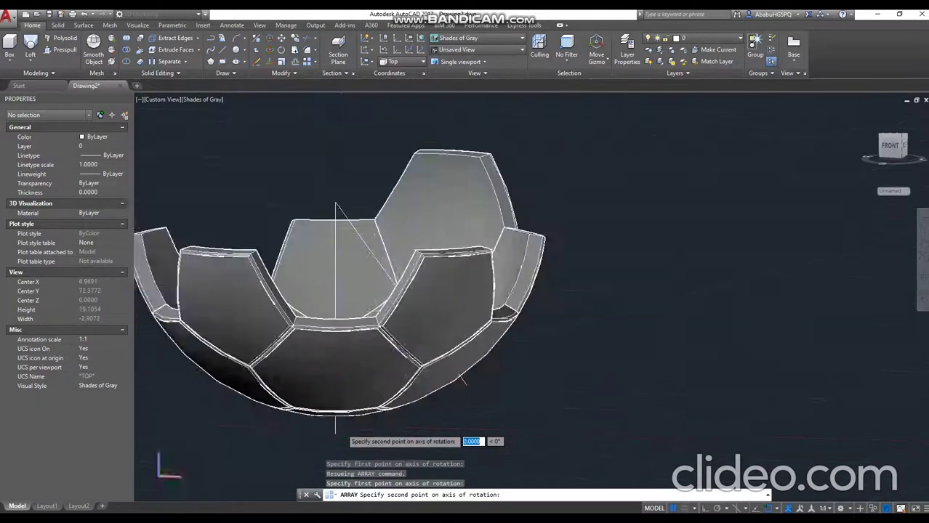
scroll(335, 431, "down", 2)
scroll(331, 287, "up", 2)
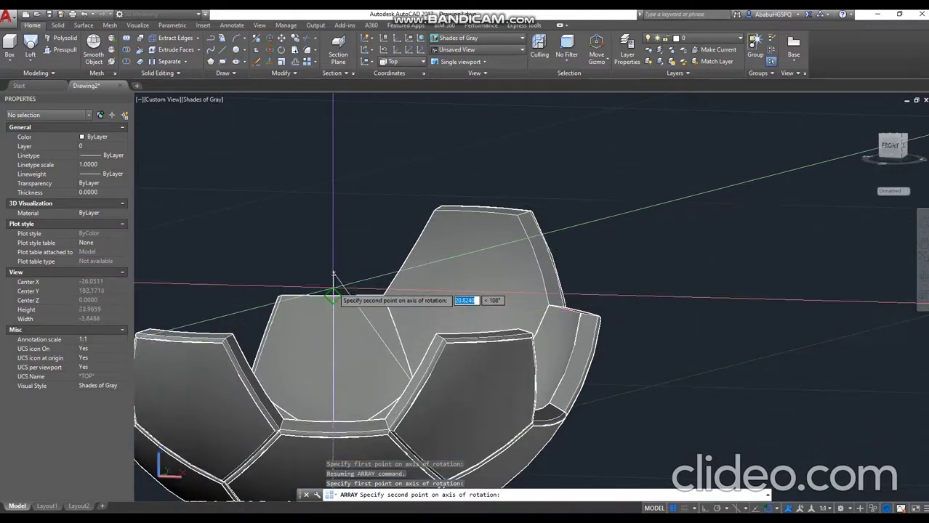
scroll(332, 296, "up", 2)
scroll(332, 290, "up", 2)
left_click(332, 291)
scroll(333, 290, "down", 3)
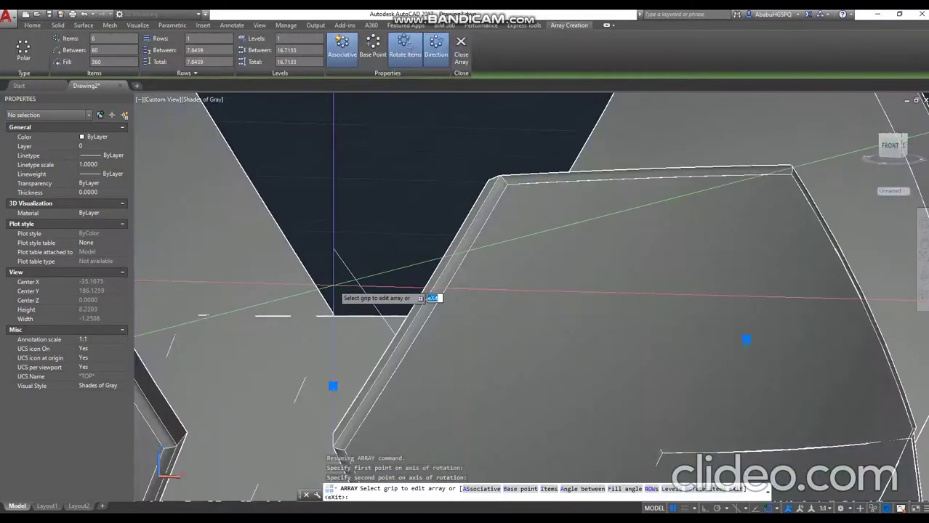
scroll(333, 291, "down", 2)
type("5")
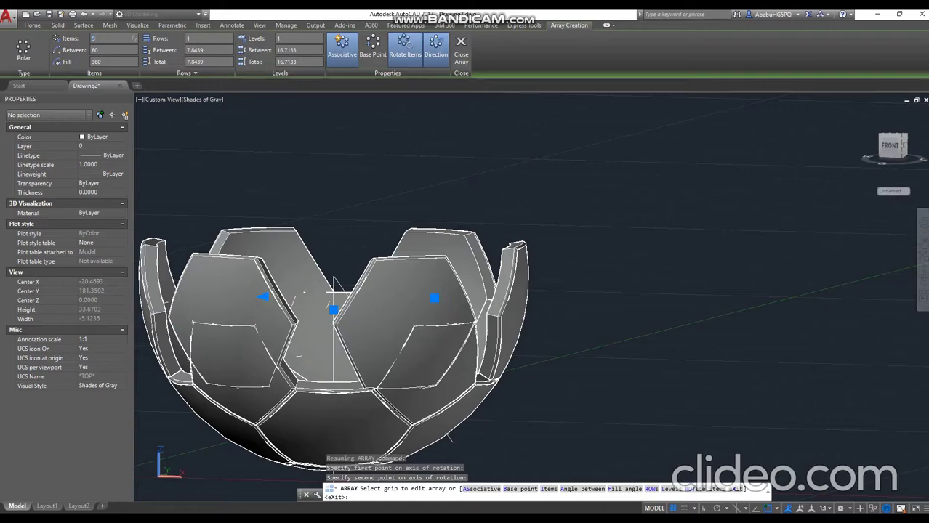
key("Return")
key("Return")
mouse_move(441, 259)
middle_mouse_down("shift")
mouse_move(335, 339)
mouse_move(302, 201)
middle_mouse_up("shift")
scroll(335, 339, "down", 3)
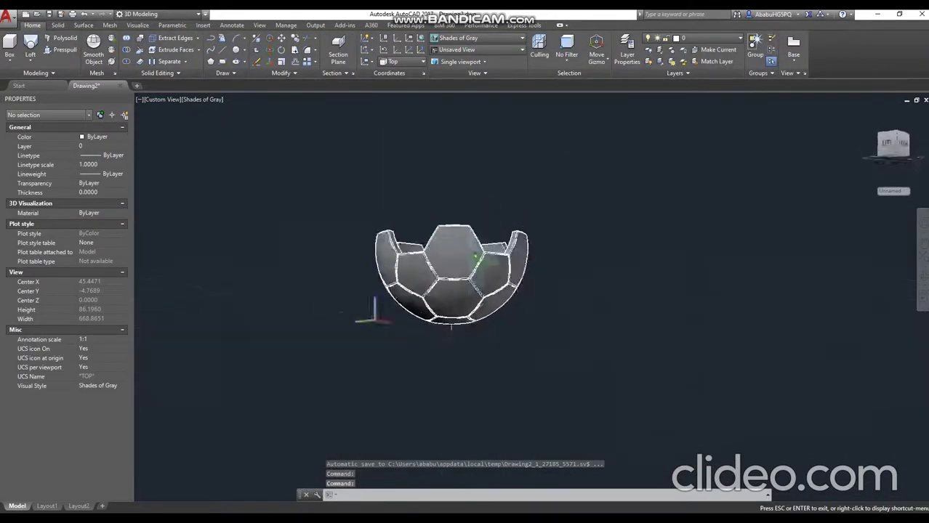
Window-select the ten bowl pieces and group them, viewed from the Left
left_click(302, 202)
left_click(663, 343)
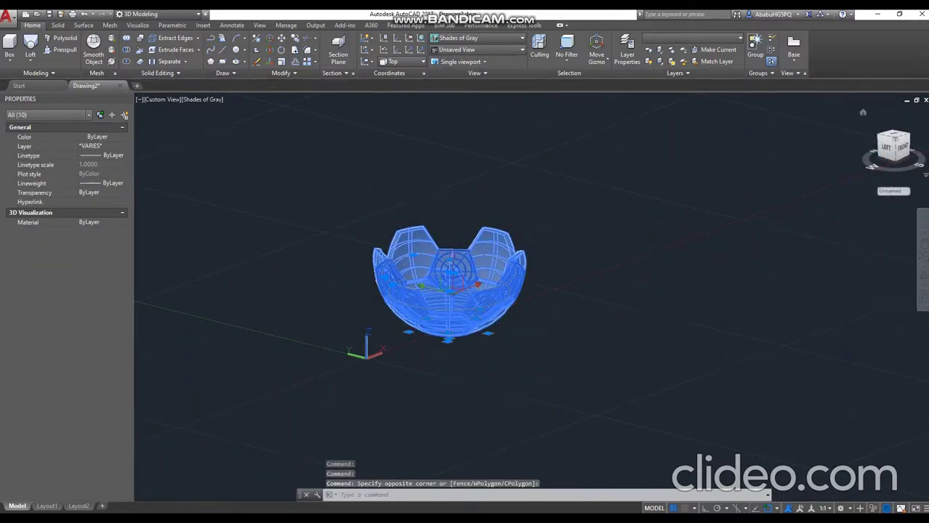
left_click(885, 147)
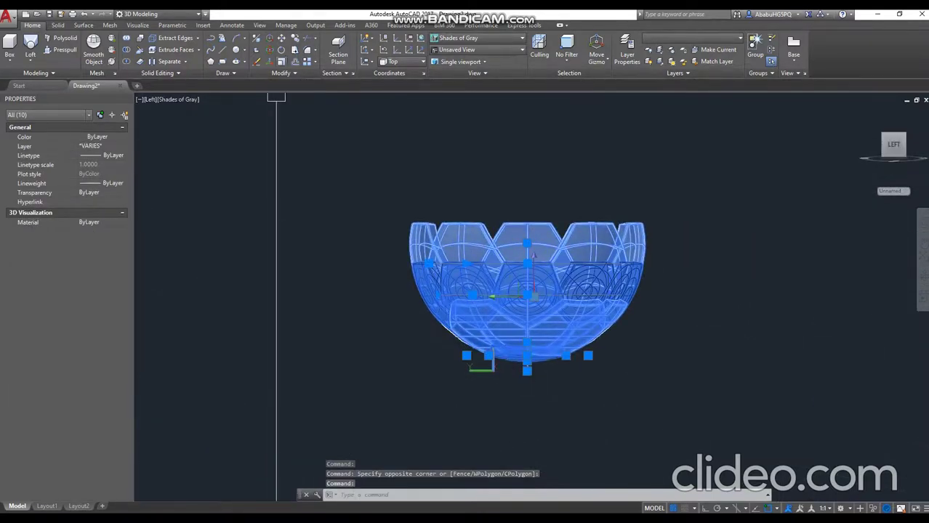
right_click(533, 282)
key("Escape")
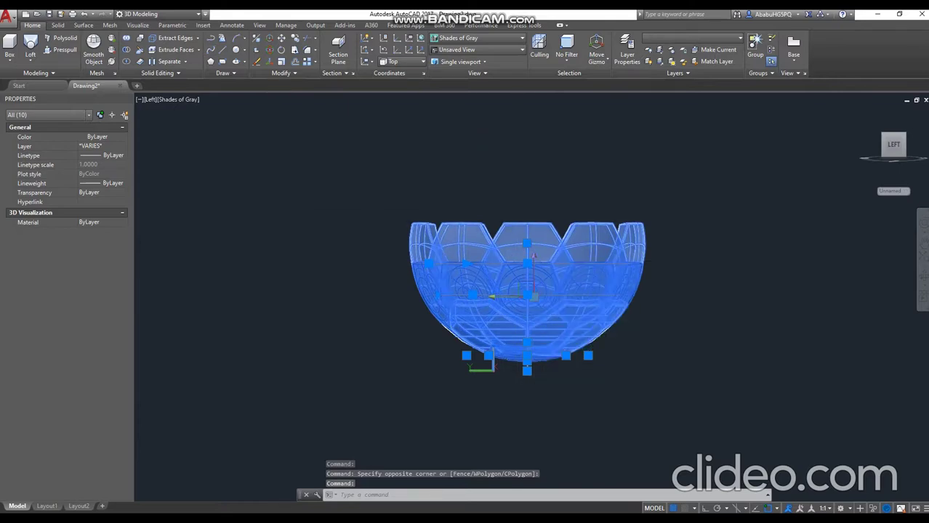
right_click(617, 272)
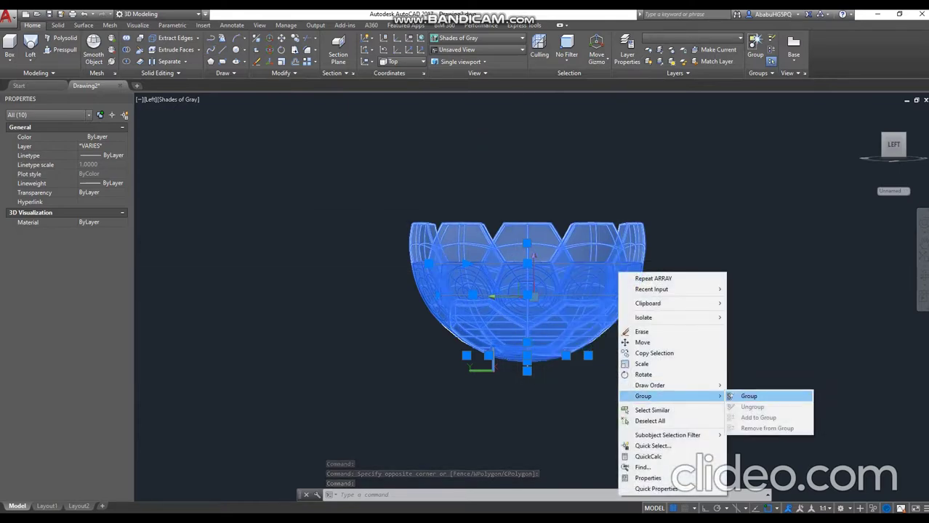
left_click(748, 396)
Copy the grouped bowl straight sideways with Ortho on, beside the original
left_click(393, 218)
left_click(566, 316)
type("co")
key("Return")
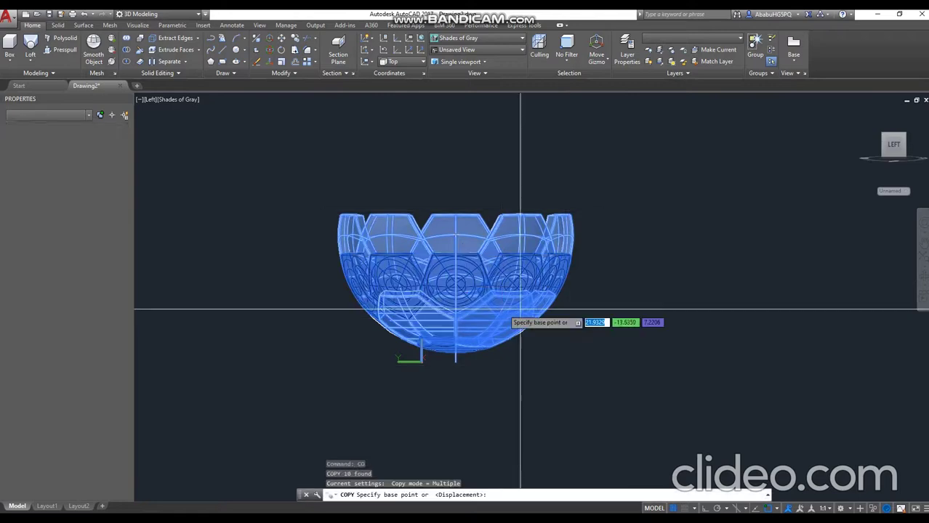
left_click(508, 311)
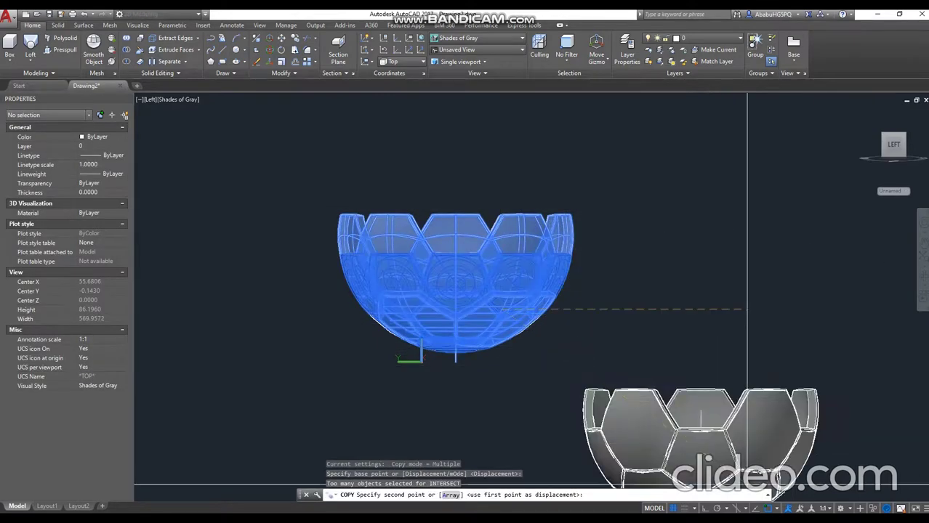
key("F8")
left_click(799, 311)
key("Escape")
key("Escape")
middle_click_drag(799, 310, 800, 283, "shift")
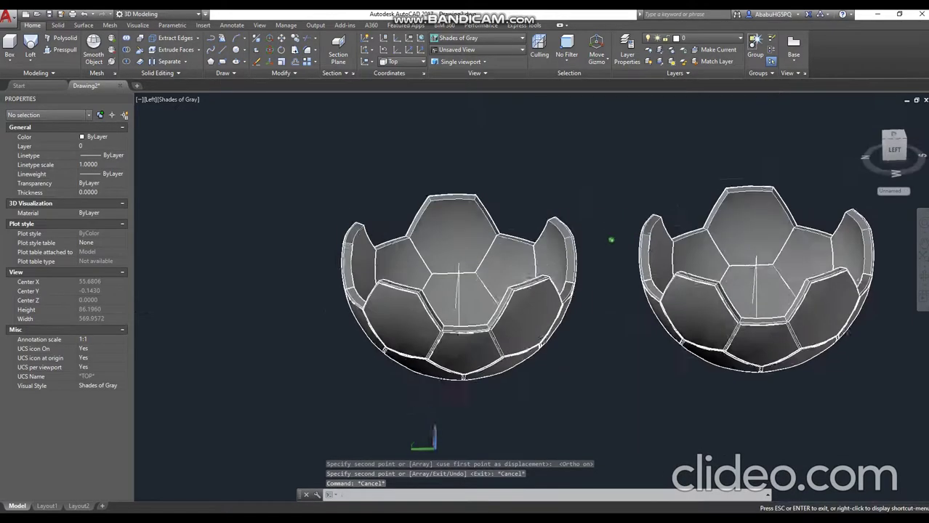
middle_click_drag(611, 240, 829, 317, "shift")
scroll(833, 214, "up", 4)
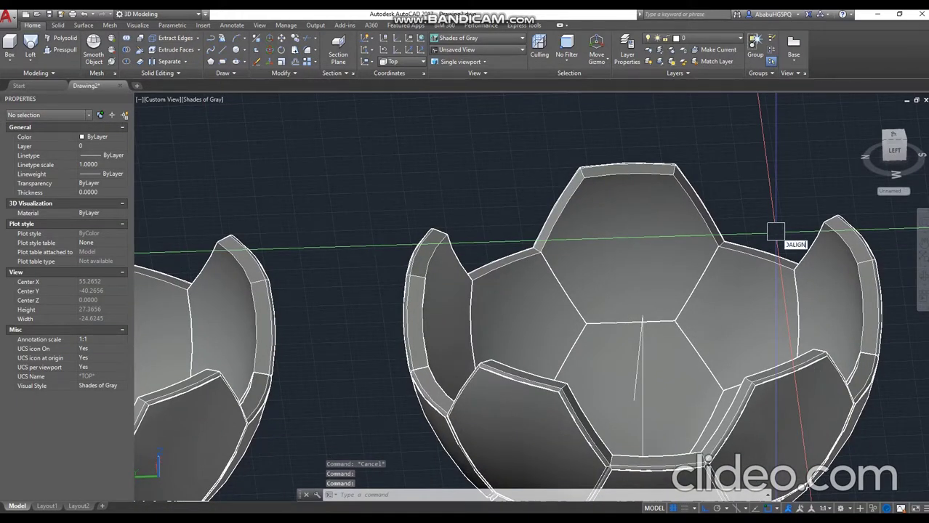
key("Return")
scroll(778, 313, "up", 2)
left_click(784, 324)
key("Return")
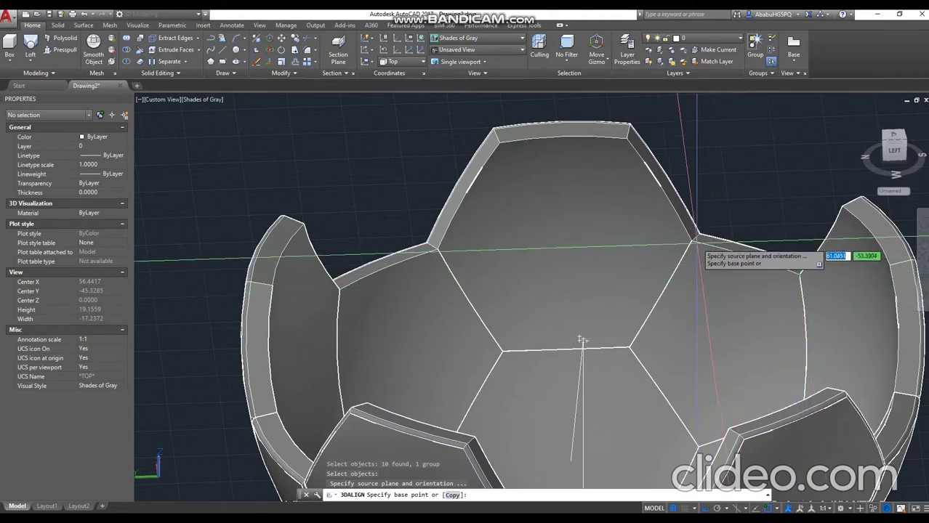
scroll(692, 240, "up", 2)
scroll(690, 242, "up", 1)
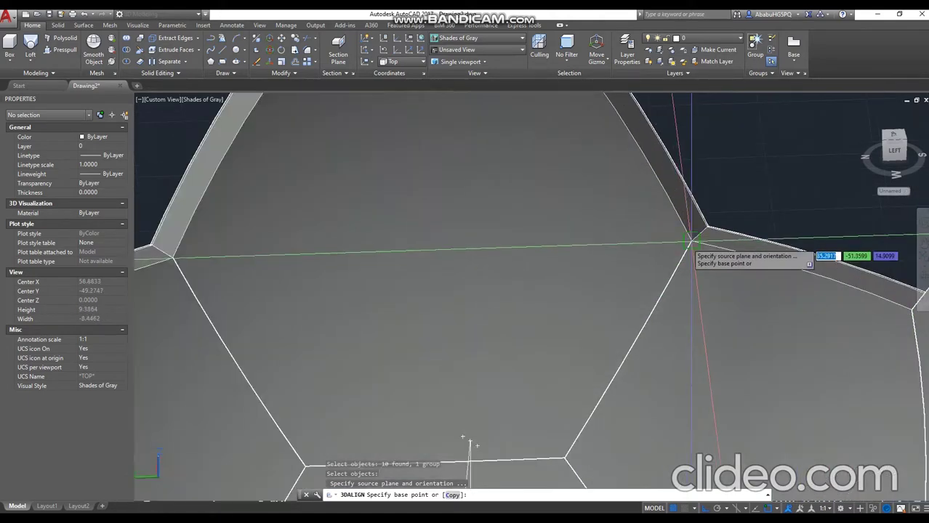
left_click(692, 239)
scroll(691, 241, "down", 4)
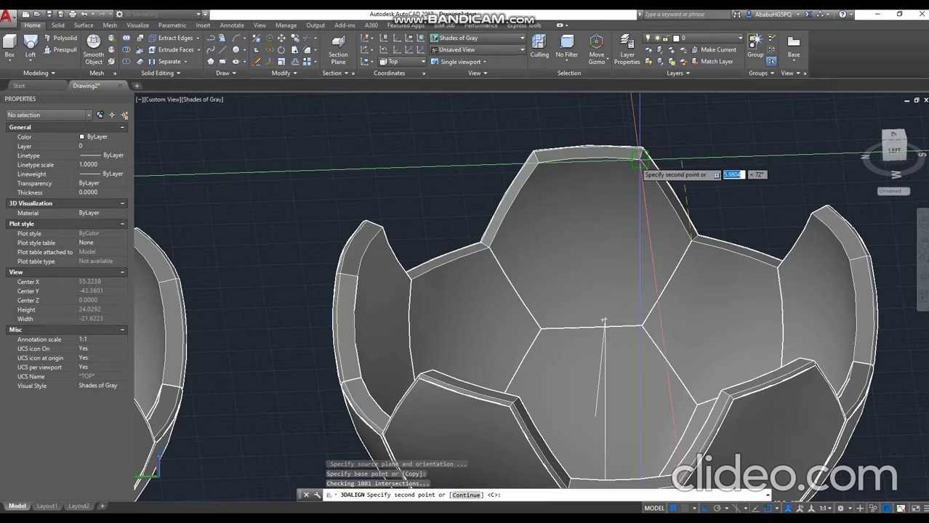
scroll(639, 155, "down", 4)
scroll(356, 231, "up", 5)
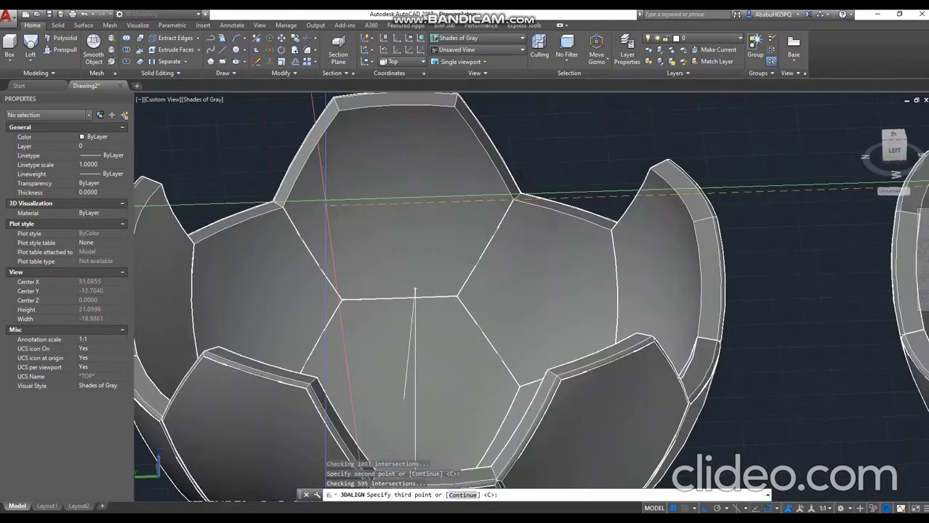
scroll(516, 247, "down", 5)
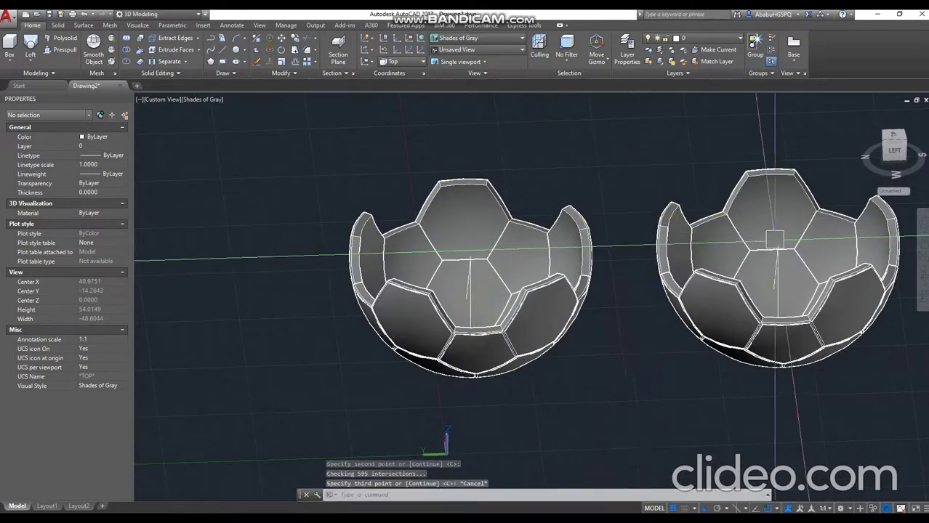
middle_click_drag(776, 236, 685, 234)
key("Escape")
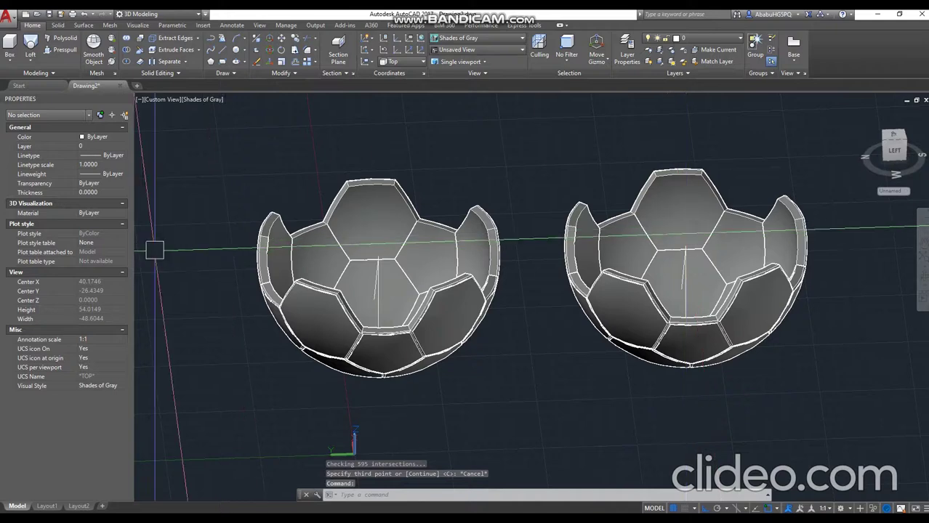
key("ctrl+z")
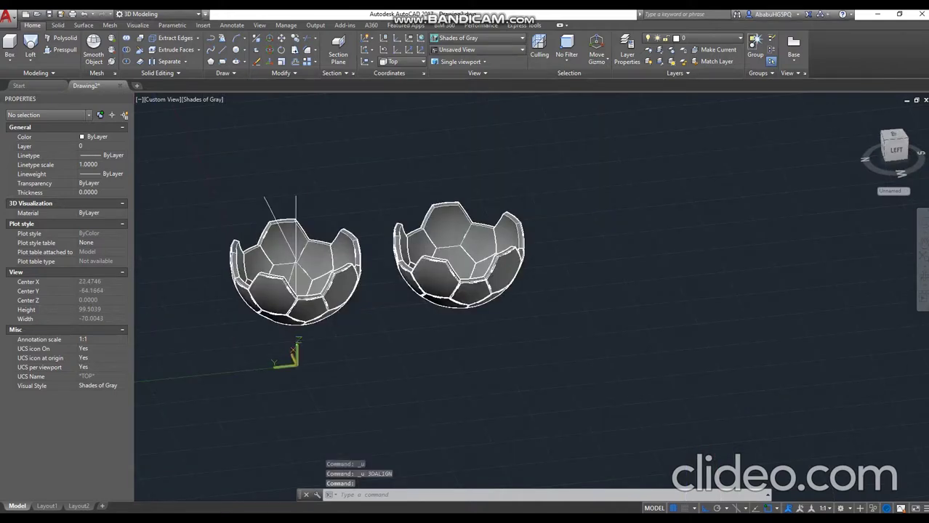
In SW Isometric view, run 3DALIGN on the second bowl group and pick two source points
middle_click_drag(471, 320, 425, 316, "shift")
scroll(425, 316, "up", 5)
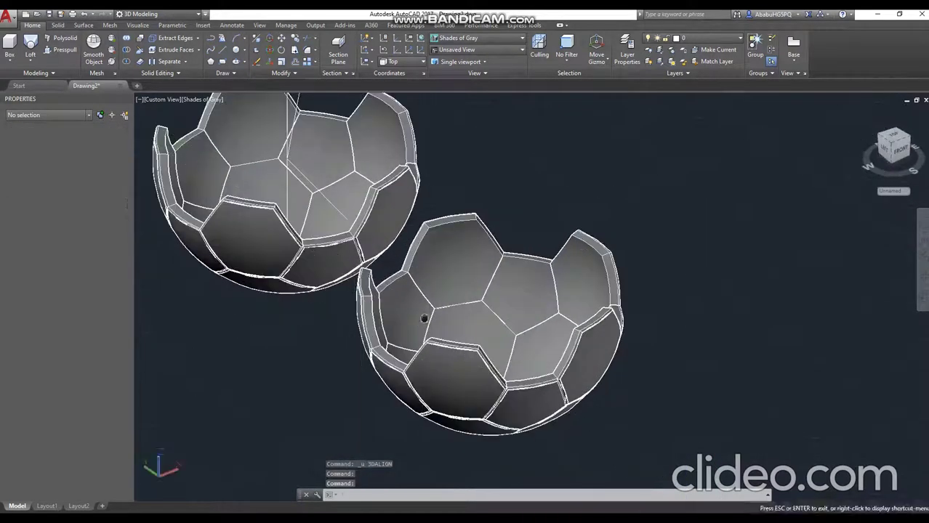
left_click(862, 112)
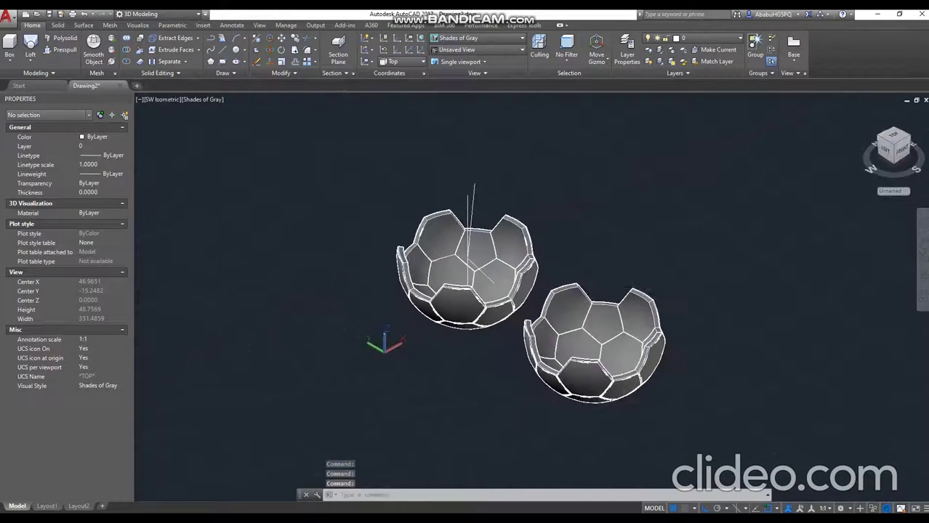
scroll(614, 280, "up", 3)
type("3DA")
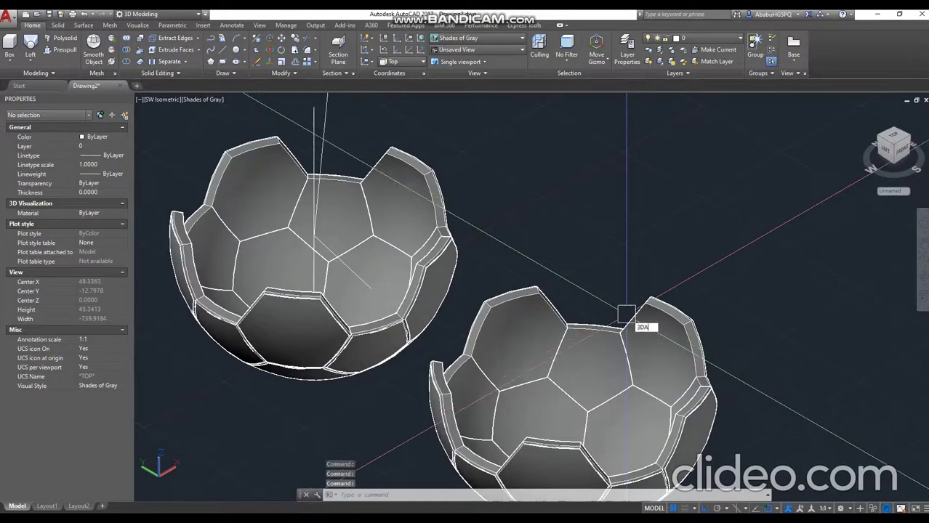
type("LIGN")
key("Return")
left_click(624, 341)
key("Return")
scroll(683, 323, "up", 2)
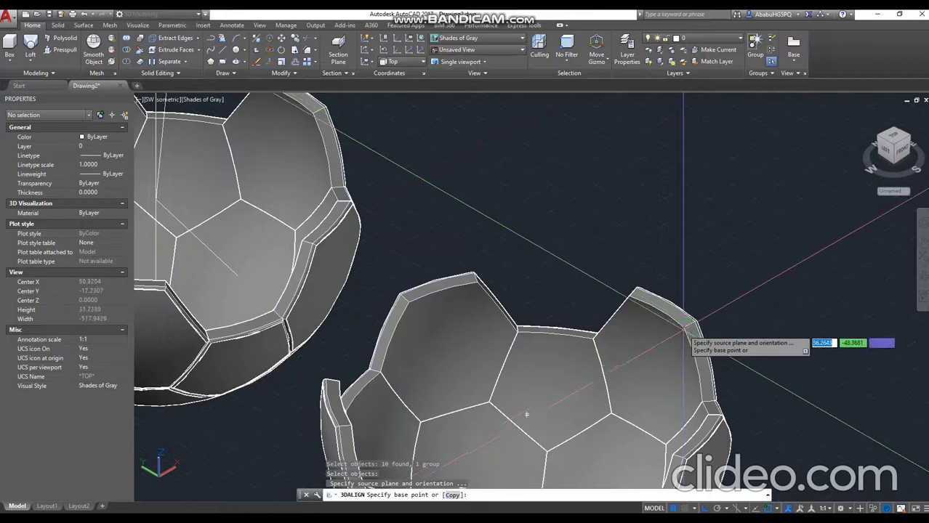
scroll(683, 327, "up", 3)
left_click(684, 325)
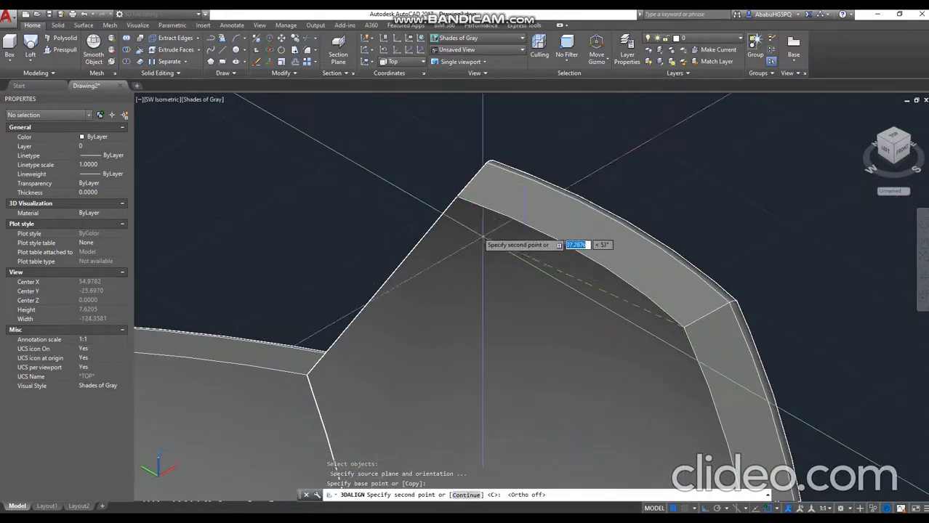
left_click(457, 196)
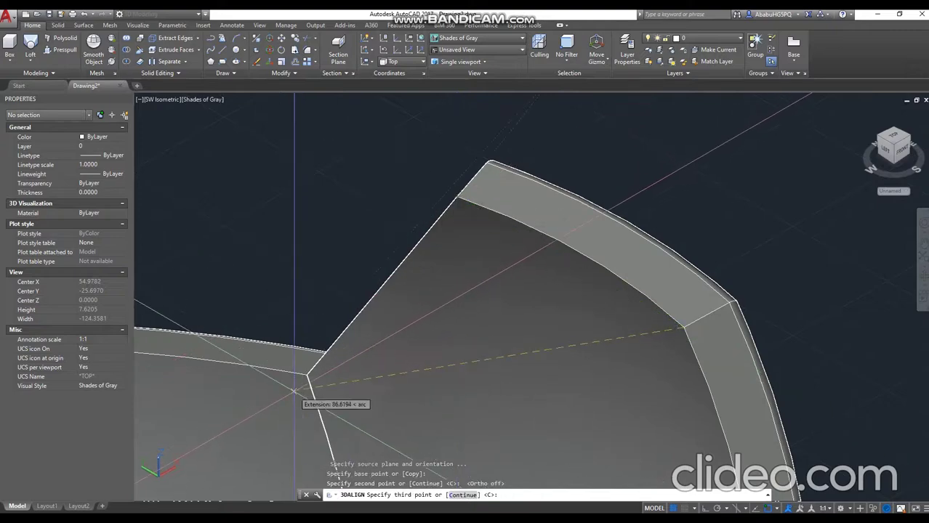
key("Return")
Snap the bowl to three matching corners on the first bowl, closing the sphere
scroll(267, 321, "down", 5)
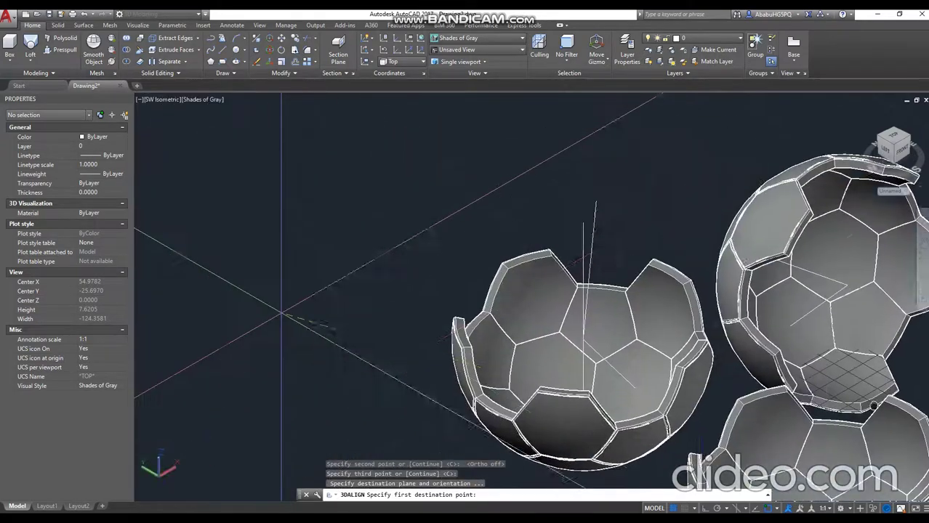
scroll(675, 302, "up", 5)
scroll(321, 302, "up", 3)
scroll(382, 281, "up", 2)
scroll(414, 276, "up", 2)
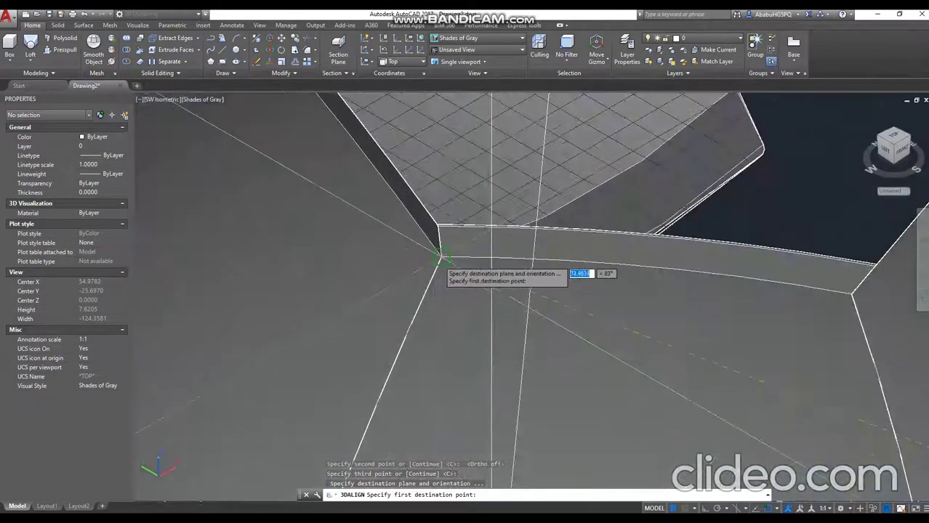
left_click(439, 256)
scroll(689, 290, "down", 2)
scroll(528, 296, "up", 3)
scroll(550, 292, "up", 2)
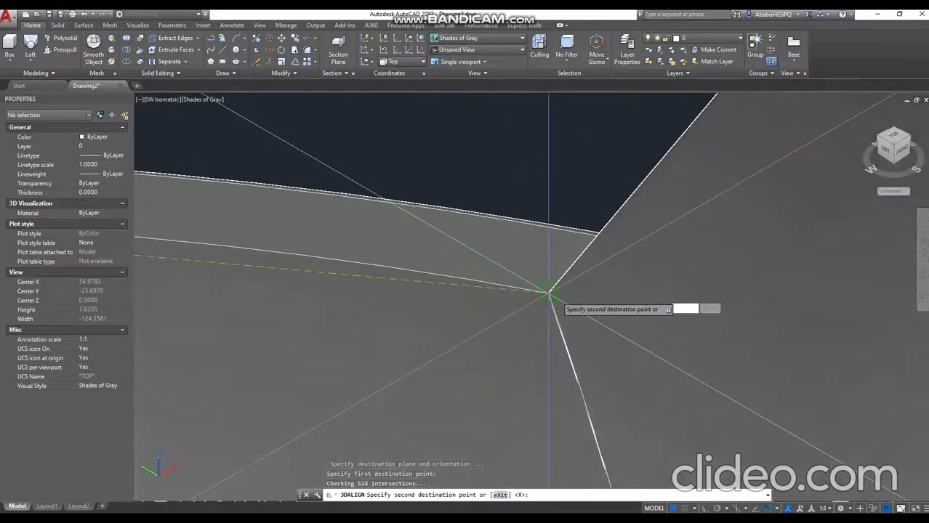
left_click(549, 293)
scroll(642, 196, "down", 3)
scroll(466, 280, "up", 3)
scroll(600, 197, "up", 2)
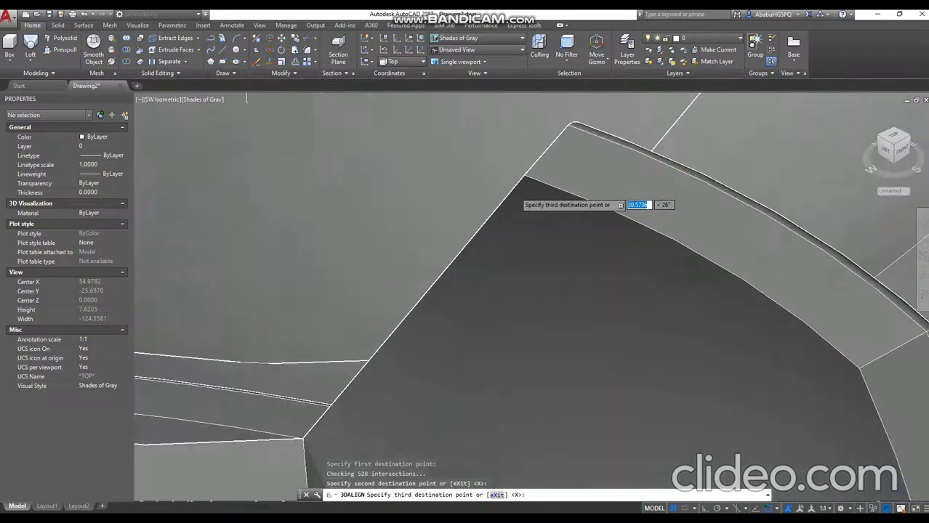
scroll(528, 169, "up", 1)
left_click(528, 169)
scroll(528, 169, "down", 5)
scroll(472, 276, "down", 4)
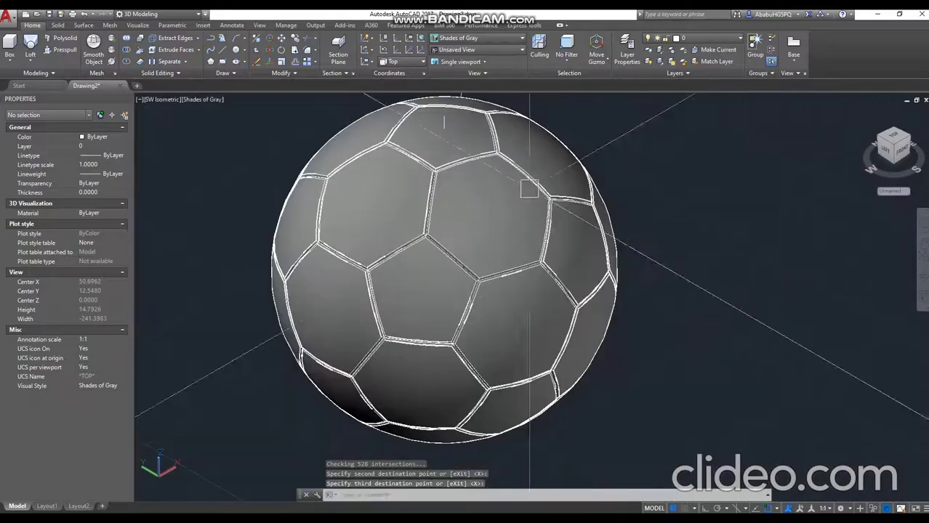
mouse_move(451, 291)
middle_mouse_down("shift")
mouse_move(509, 268)
mouse_move(253, 117)
middle_mouse_up("shift")
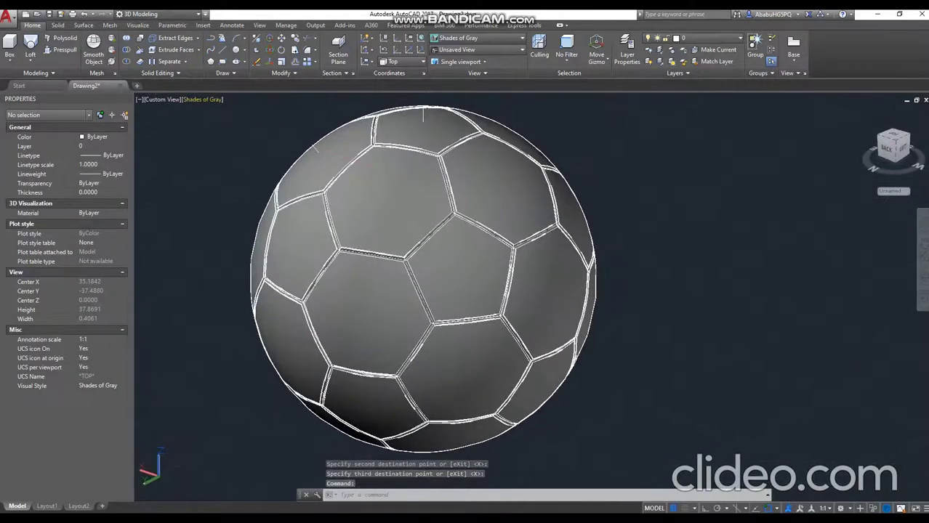
Set the visual style to Shaded and orbit the ball to a side view
left_click(202, 99)
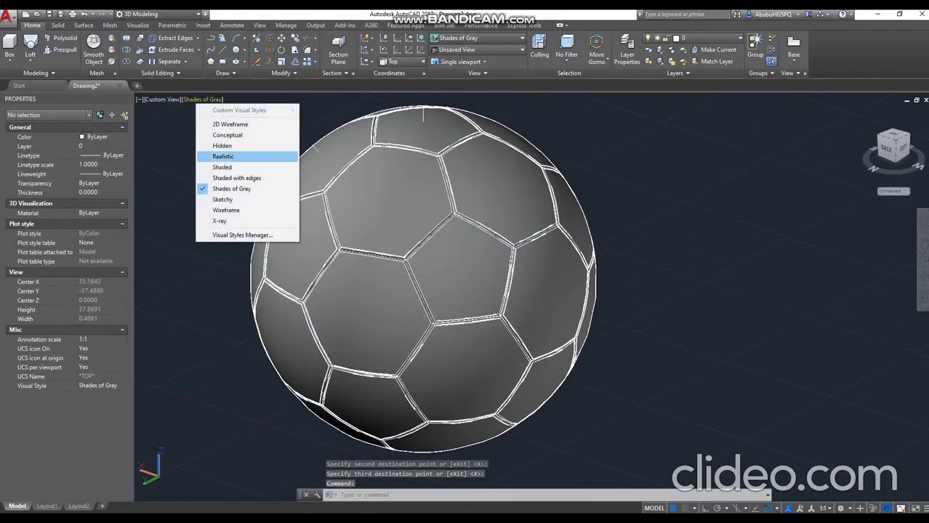
left_click(221, 167)
scroll(425, 281, "down", 5)
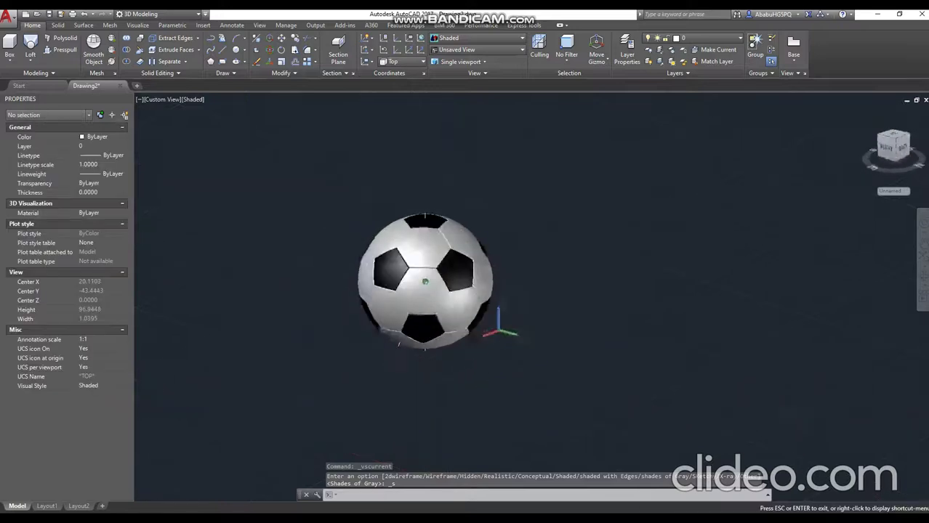
middle_click_drag(425, 281, 447, 330, "shift")
Window-select the ball, deselect its pieces, and start then cancel the W (Write Block) command
left_click(392, 146)
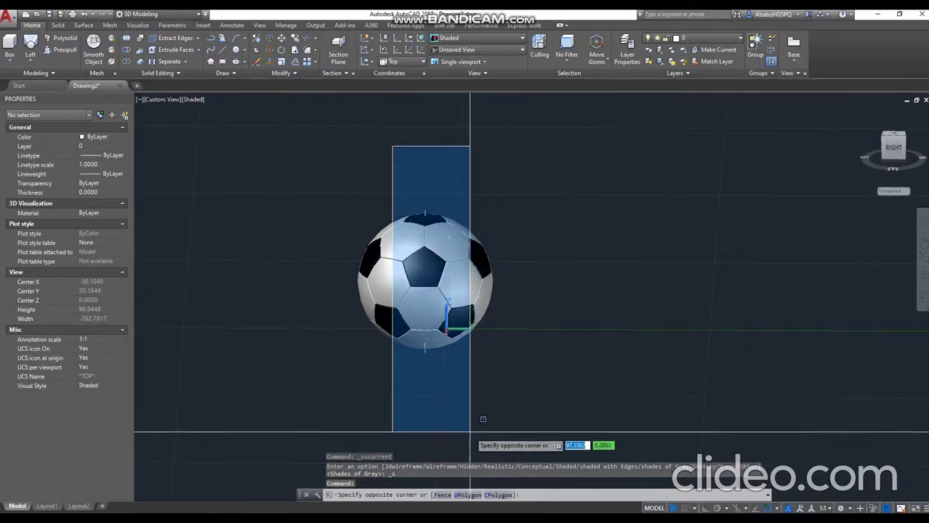
left_click(470, 432)
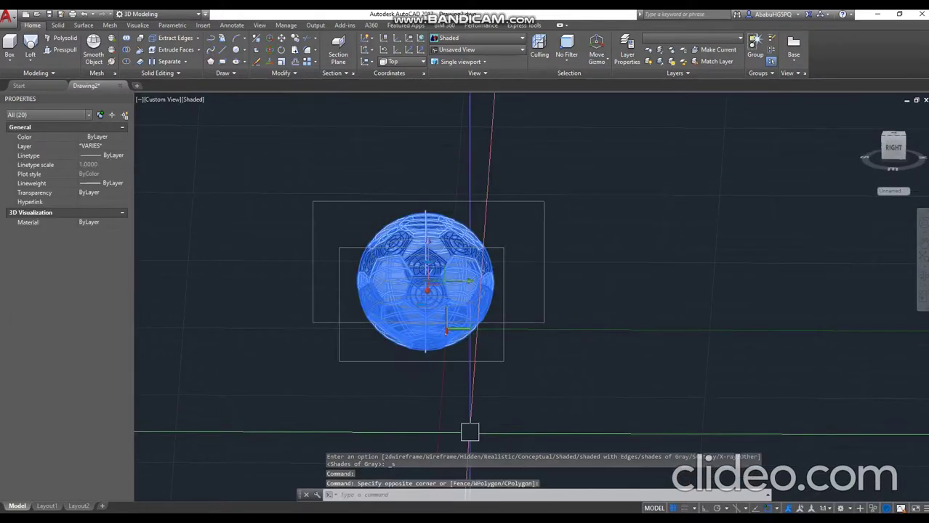
left_click(460, 232, "shift")
left_click(501, 312, "shift")
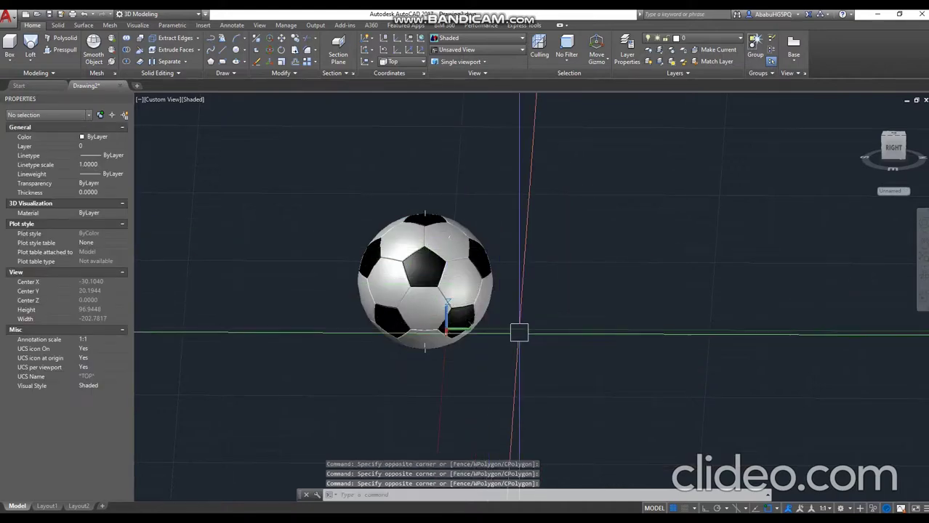
type("w")
key("Return")
key("Escape")
key("Escape")
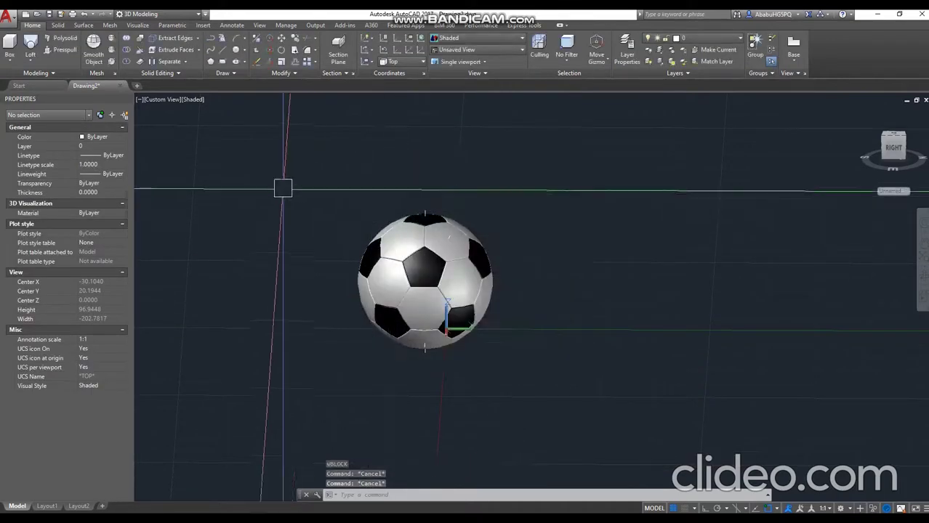
Window-select the whole ball again, then deselect its top and bottom halves
left_click(279, 186)
left_click(523, 363)
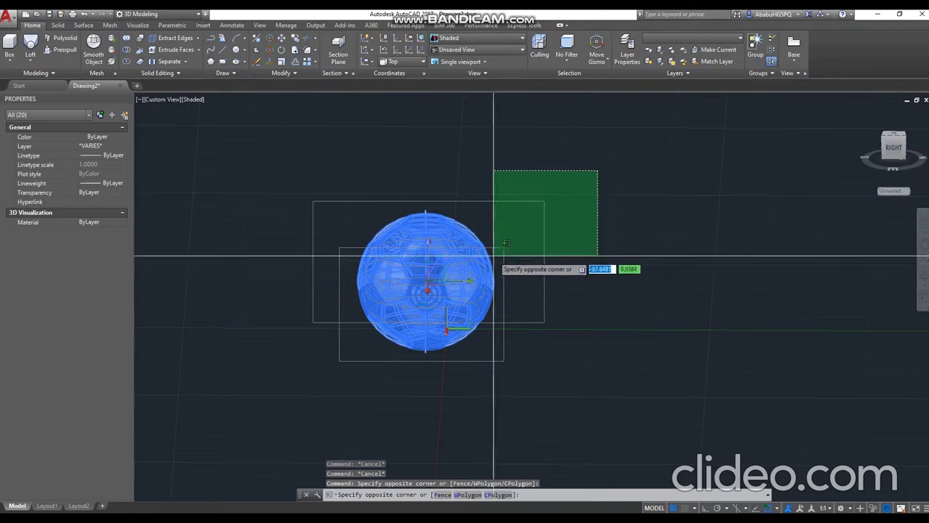
left_click(481, 260, "shift")
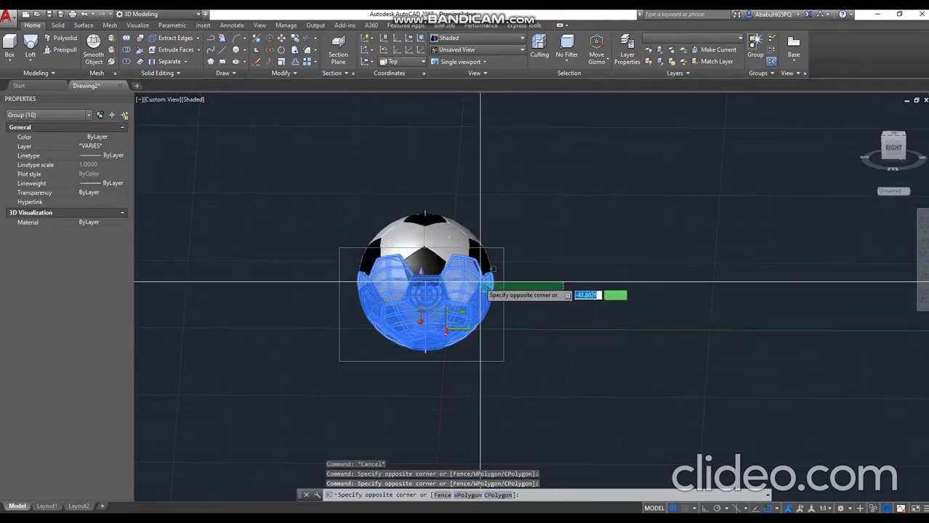
left_click(480, 282, "shift")
Cancel the Write Block export and zoom in on the ball
type("w")
key("Return")
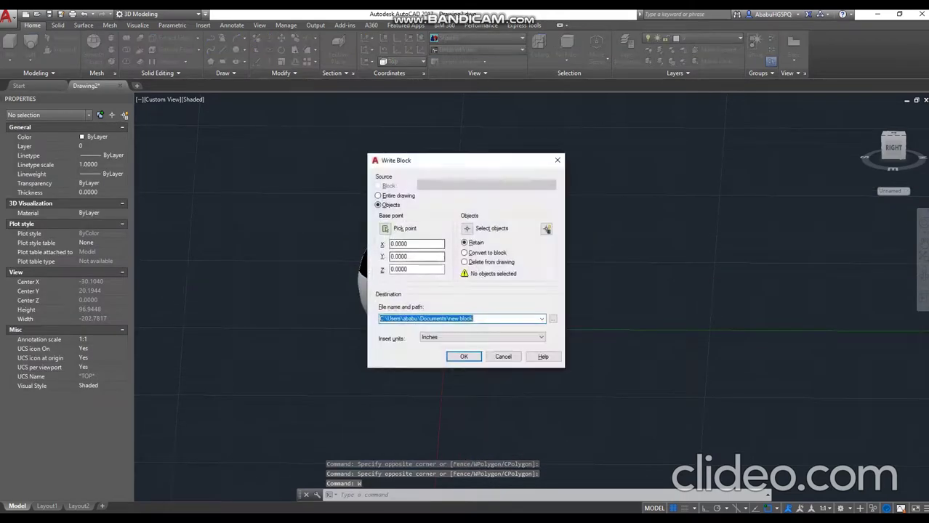
key("Escape")
scroll(435, 190, "up", 2)
scroll(435, 190, "up", 2)
Erase the ball's top half, then undo to restore it
type("e")
key("Return")
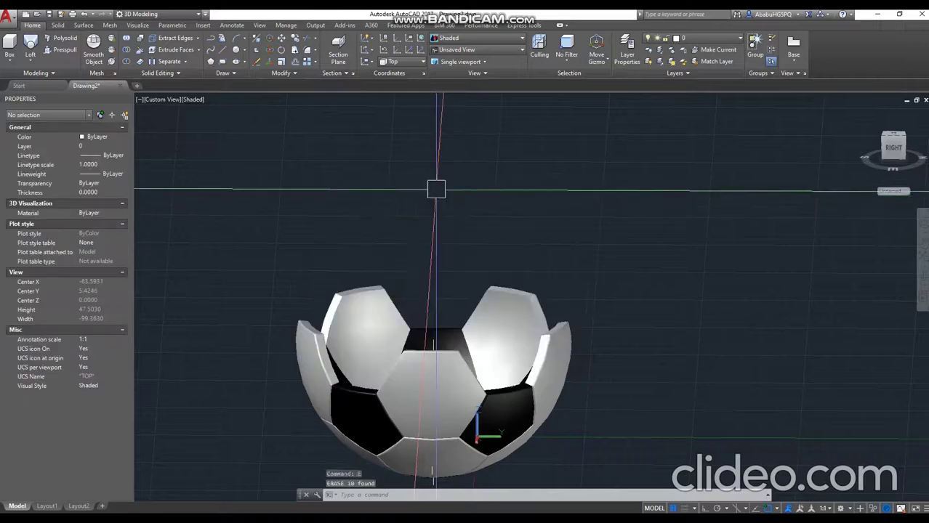
key("ctrl+z")
Select all and explode the 20 ball objects, then clear the selection
key("ctrl+a")
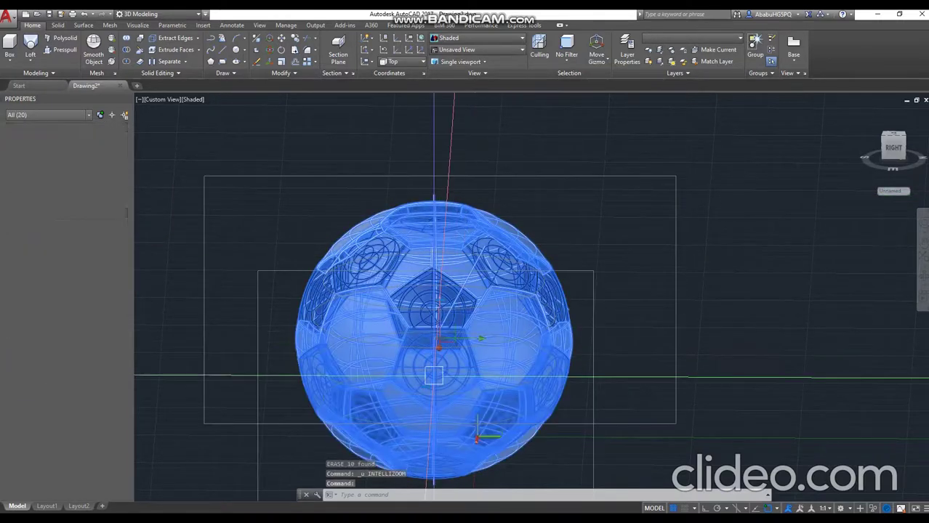
key("Escape")
type("e")
key("Return")
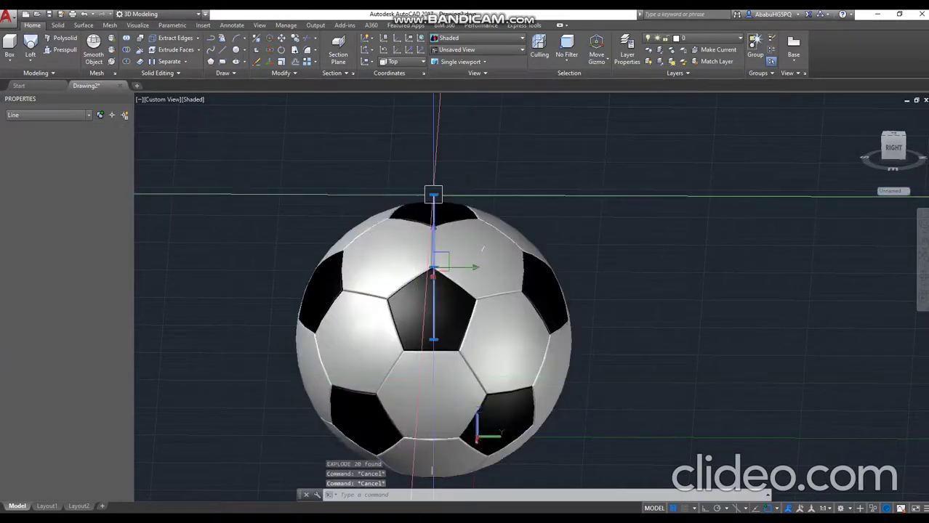
left_click(431, 195)
left_click(479, 246)
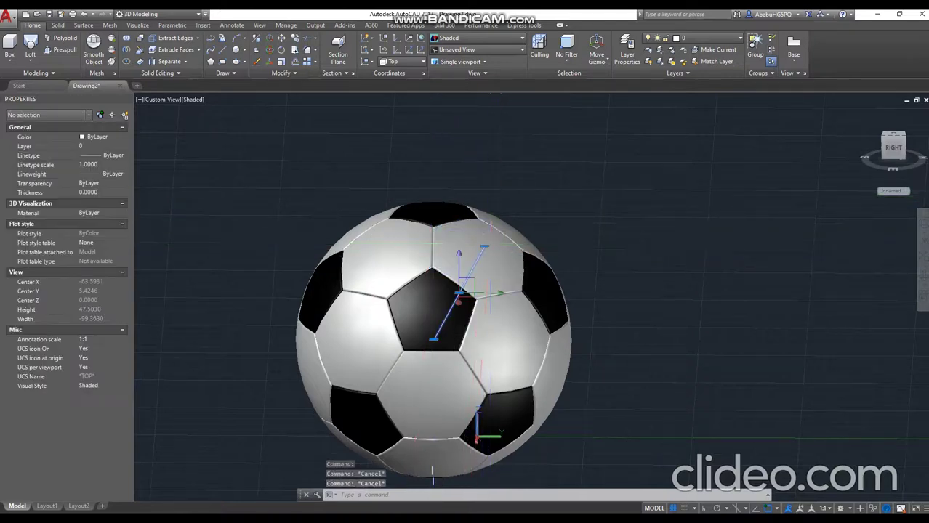
key("Escape")
Delete the leftover line below the soccer ball
left_click(433, 476)
scroll(433, 476, "up", 3)
scroll(465, 309, "up", 2)
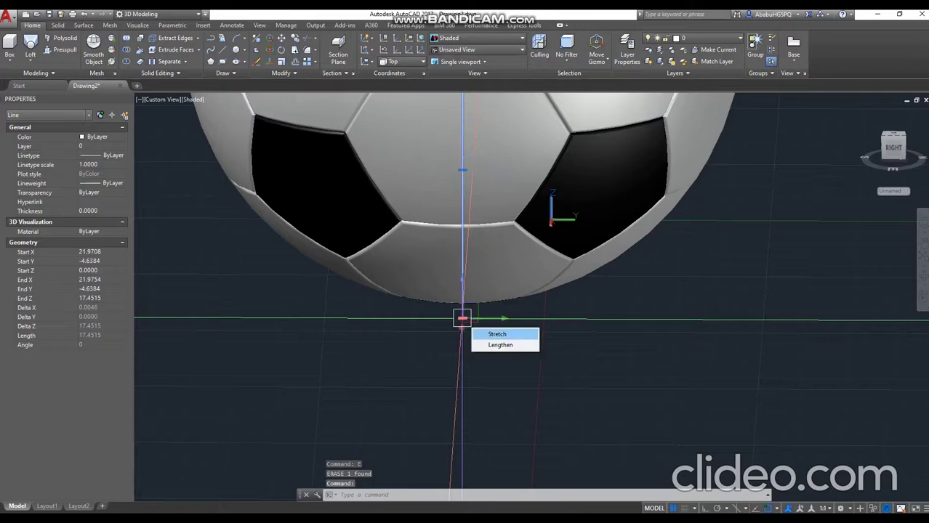
key("Escape")
scroll(622, 338, "down", 5)
Orbit around the shaded soccer ball to inspect it from several sides, ending on the left
middle_click_drag(622, 338, 436, 327, "shift")
scroll(499, 333, "up", 5)
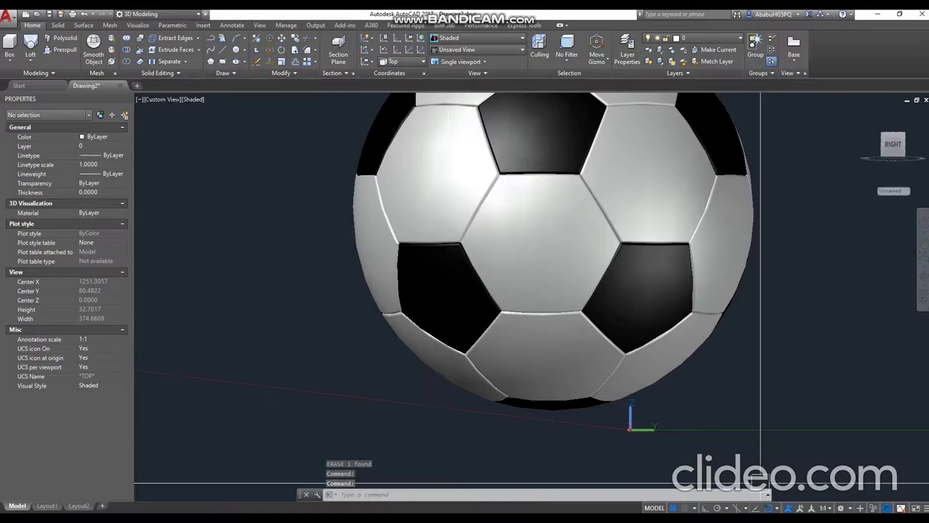
scroll(635, 305, "down", 4)
middle_click_drag(652, 357, 528, 266, "shift")
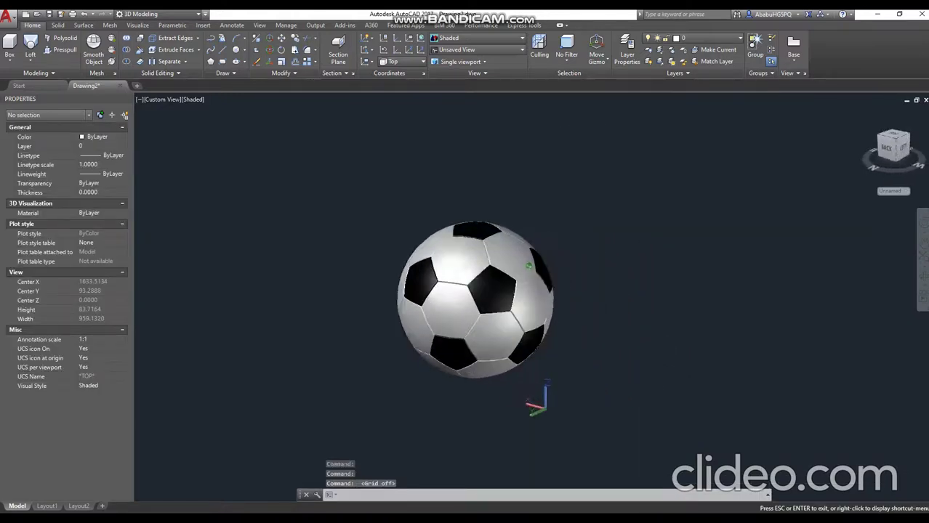
scroll(452, 369, "up", 4)
mouse_move(452, 369)
middle_mouse_down("shift")
mouse_move(440, 284)
mouse_move(392, 474)
mouse_move(598, 365)
mouse_move(183, 494)
middle_mouse_up("shift")
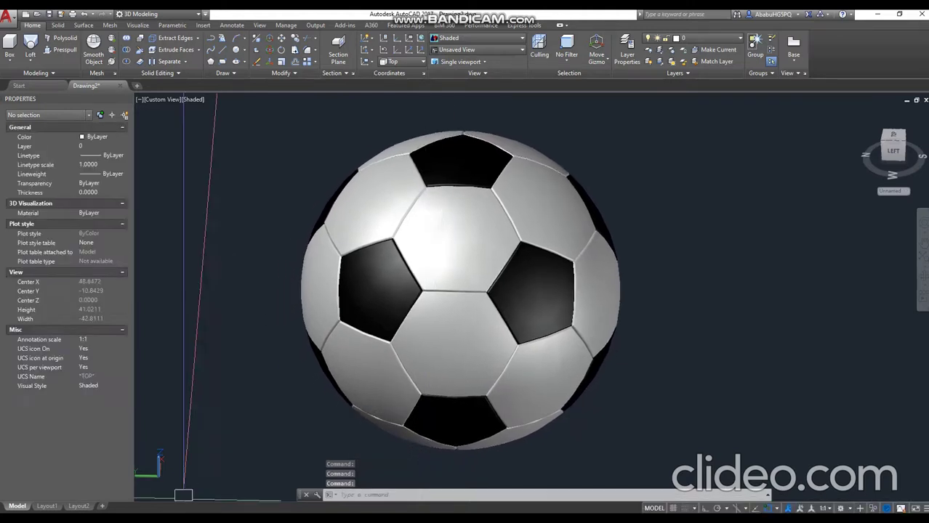